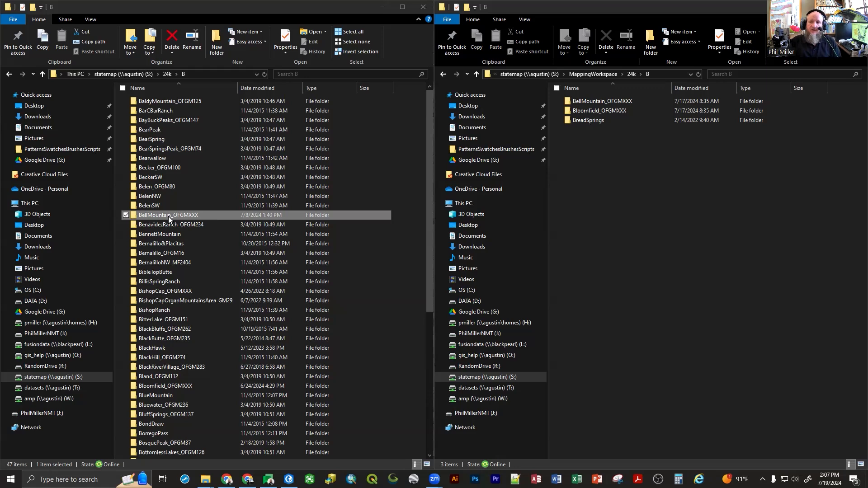
Step: Open the BellMountain_OFGMXXX project's MapElements\Arc folder in the MappingWorkspace on the statemap (S:) drive
{"action": "left_click", "coordinate": [609, 103]}
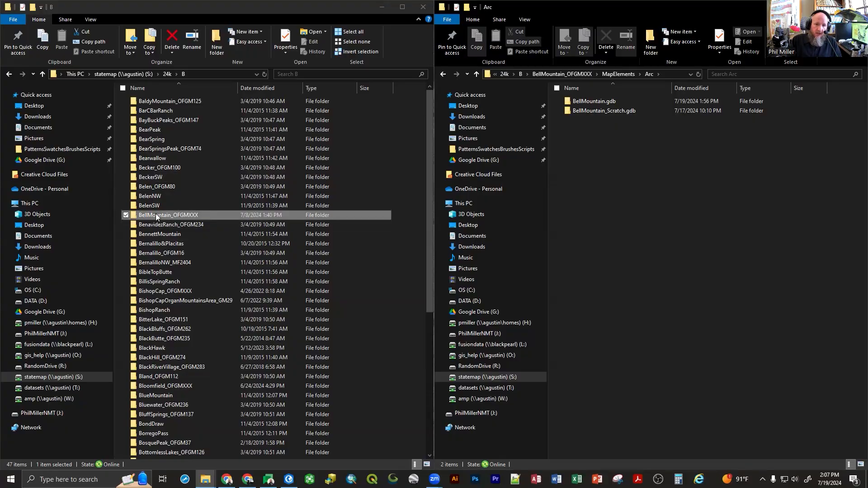
{"action": "left_click", "coordinate": [156, 217]}
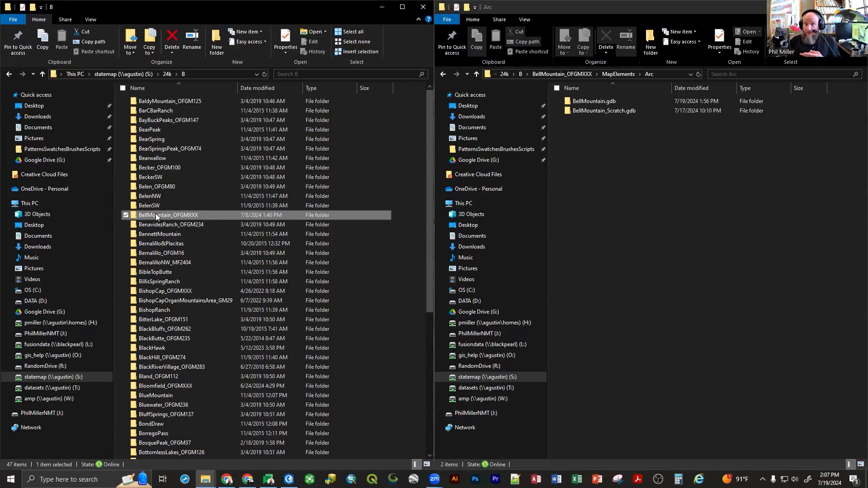
{"action": "left_click", "coordinate": [624, 196]}
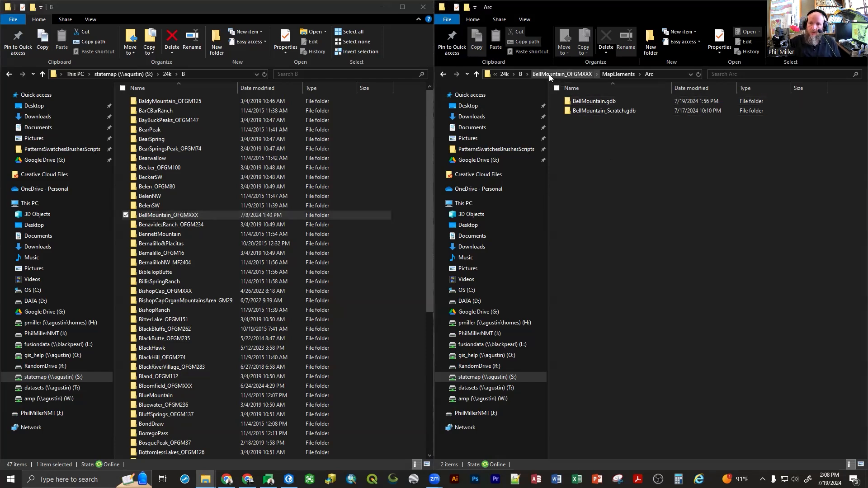
Step: Go back up from the Arc folder to the root of the statemap (S:) drive
{"action": "left_click", "coordinate": [477, 75]}
{"action": "left_click", "coordinate": [477, 74]}
{"action": "left_click", "coordinate": [477, 74]}
{"action": "left_click", "coordinate": [477, 74]}
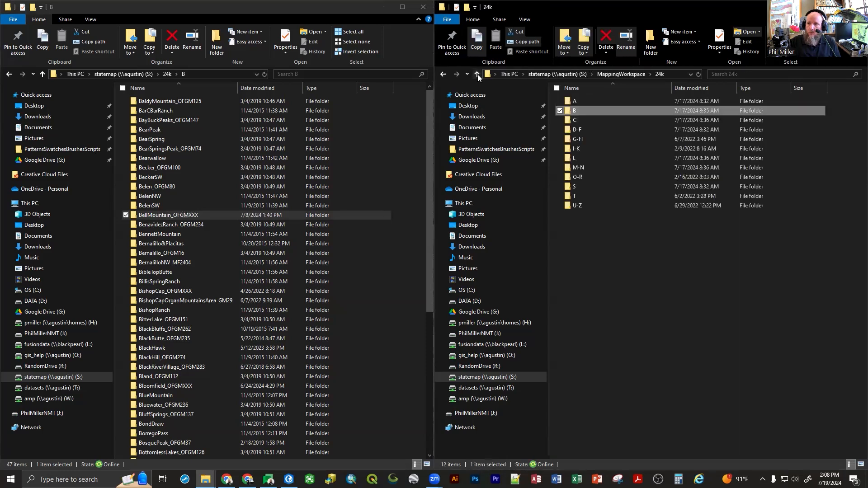
{"action": "left_click", "coordinate": [478, 74]}
{"action": "left_click", "coordinate": [478, 74]}
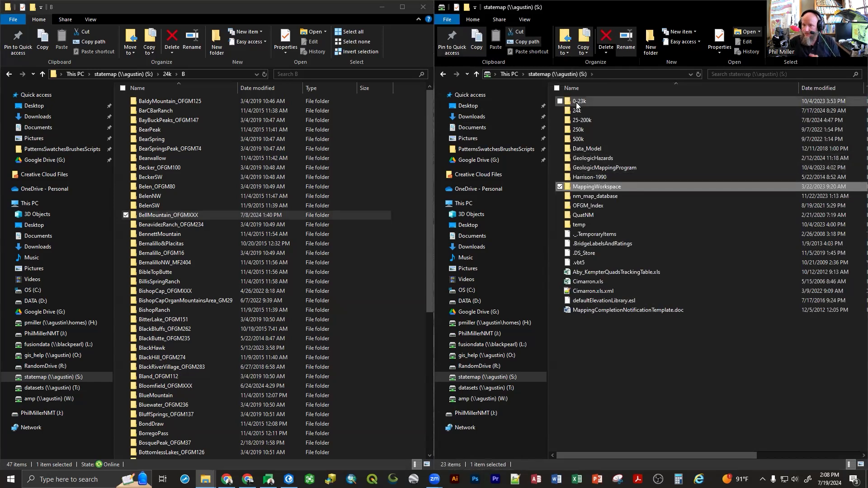
Step: From the drive root, navigate down to MappingWorkspace\24k\B\BellMountain_OFGMXXX\MapElements\Arc
{"action": "double_click", "coordinate": [582, 187]}
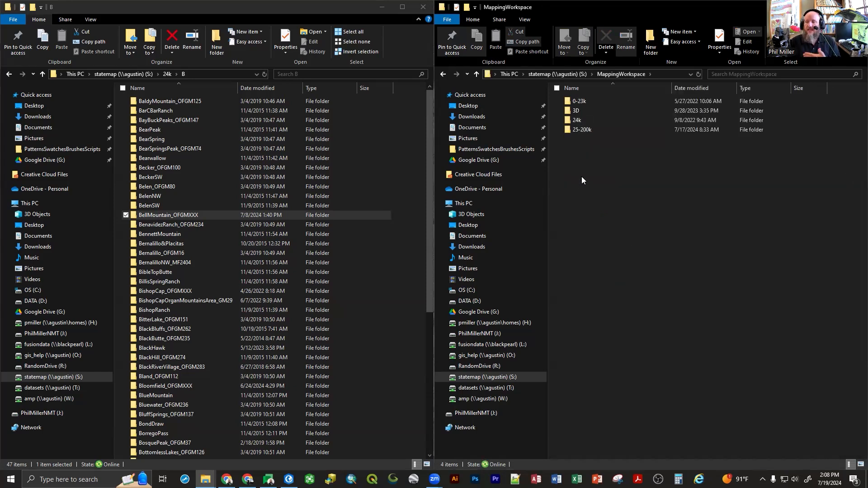
{"action": "double_click", "coordinate": [582, 120]}
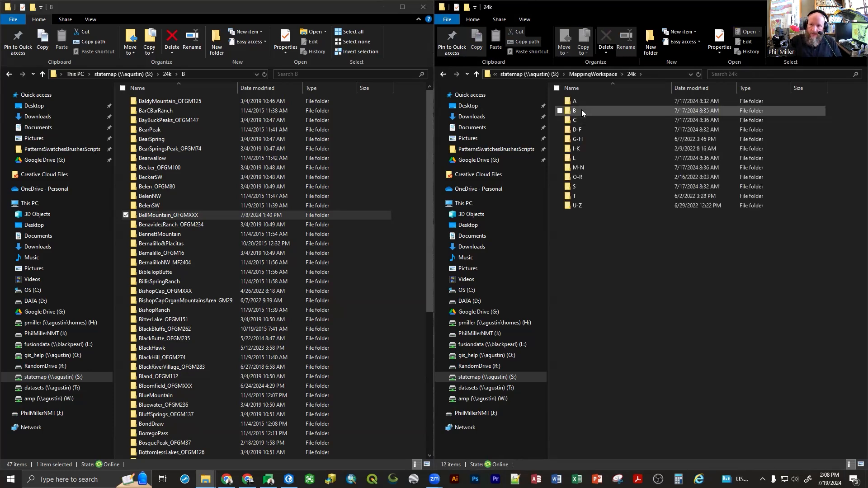
{"action": "double_click", "coordinate": [581, 110]}
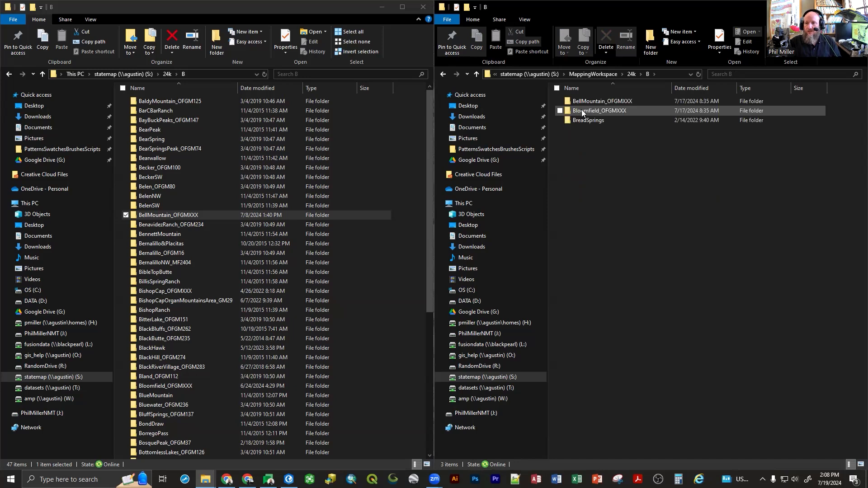
{"action": "double_click", "coordinate": [581, 101]}
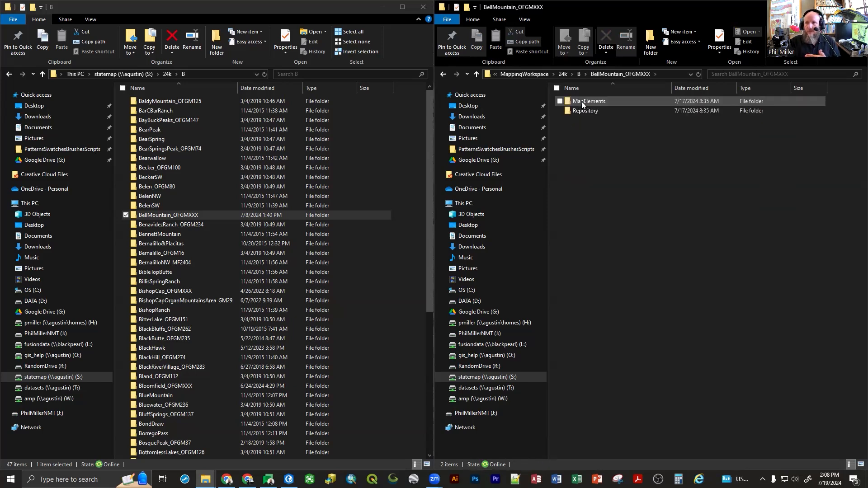
{"action": "double_click", "coordinate": [581, 101]}
{"action": "double_click", "coordinate": [582, 101]}
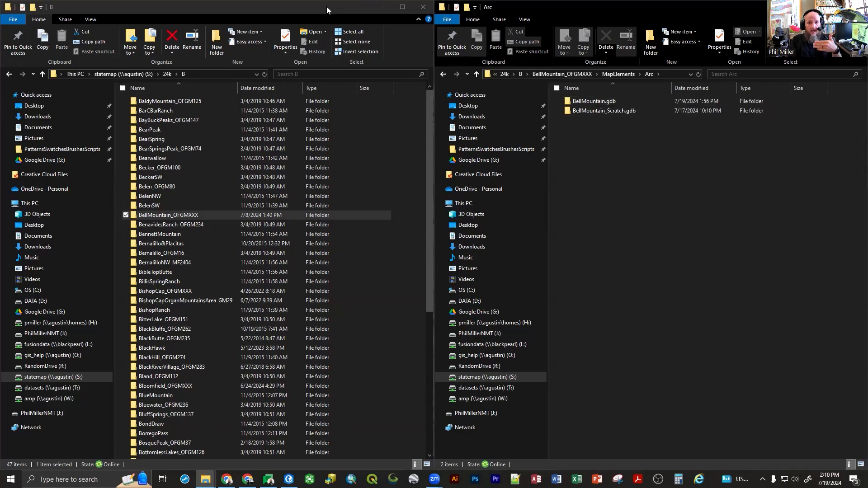
Step: Try to copy the BellMountain_OFGMXXX project folder from 24k\B on the statemap (S:) drive
{"action": "left_click", "coordinate": [326, 6]}
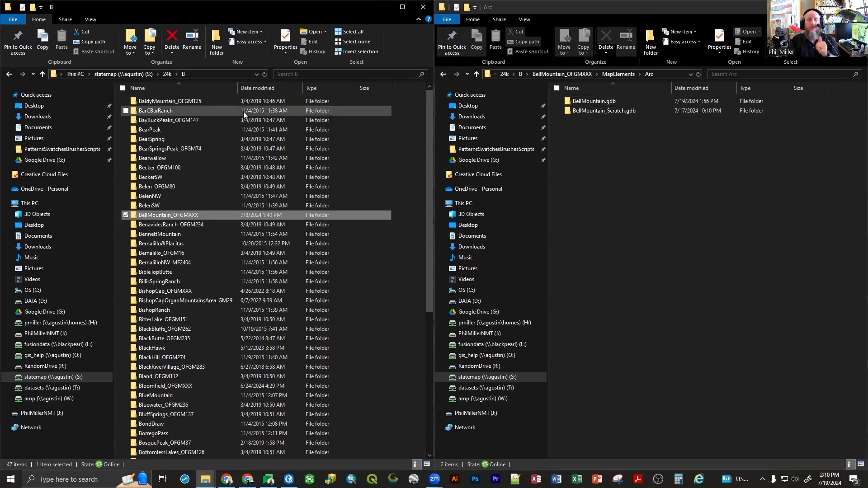
{"action": "left_click", "coordinate": [194, 214]}
{"action": "right_click", "coordinate": [193, 214]}
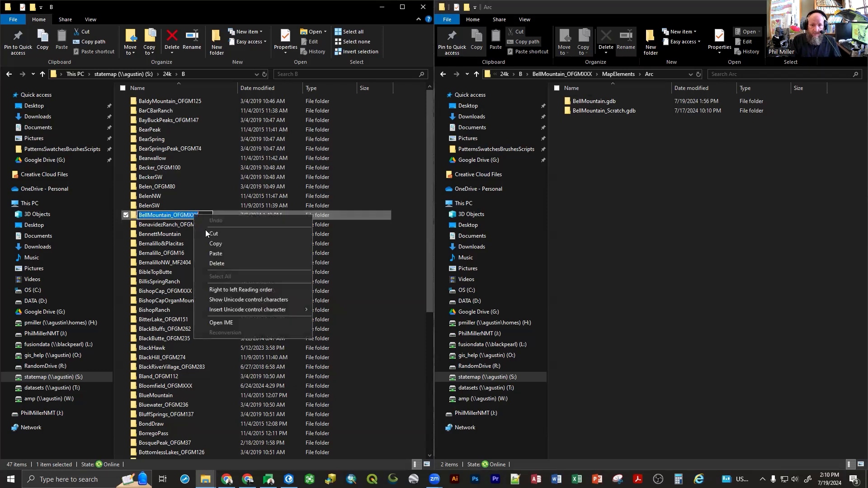
{"action": "left_click", "coordinate": [207, 243]}
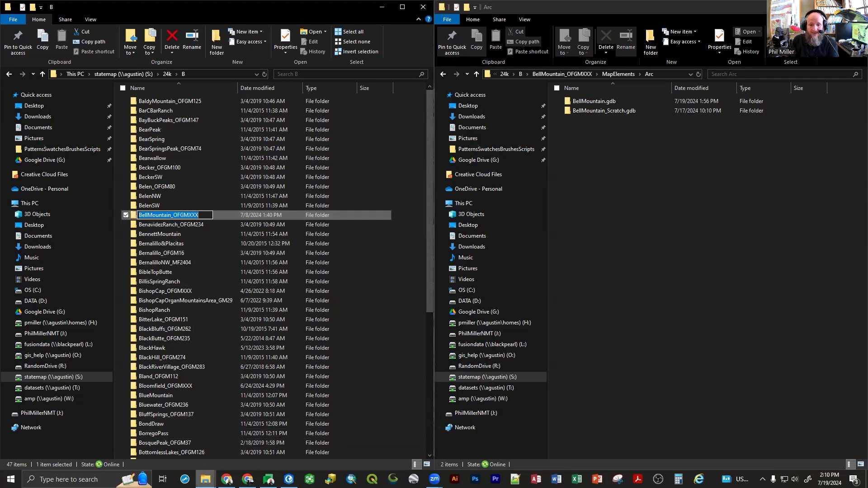
Step: Switch to the window showing the local DATA (D:) drive and go up to its 24k\B folder
{"action": "mouse_move", "coordinate": [205, 480]}
{"action": "left_click", "coordinate": [254, 411]}
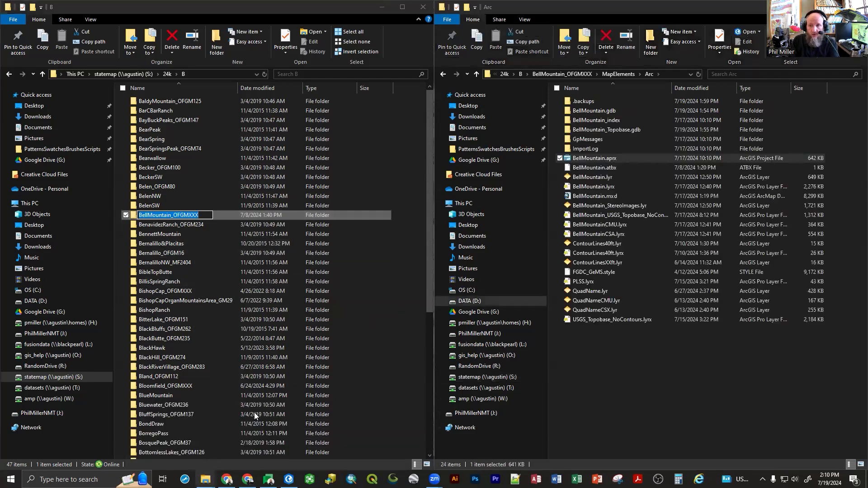
{"action": "left_click", "coordinate": [520, 74]}
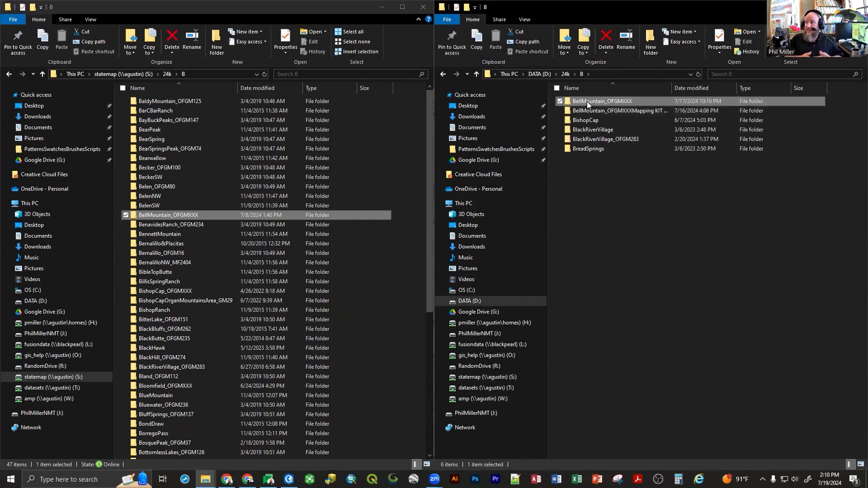
{"action": "mouse_move", "coordinate": [587, 104]}
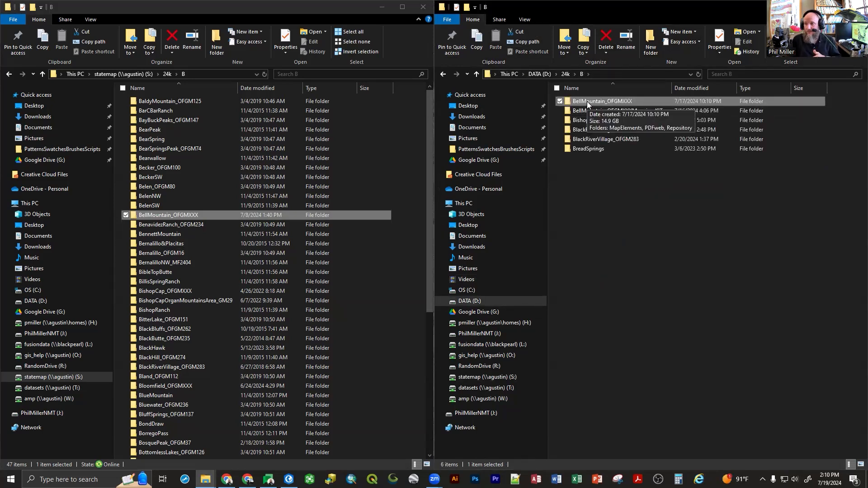
{"action": "right_click", "coordinate": [644, 177]}
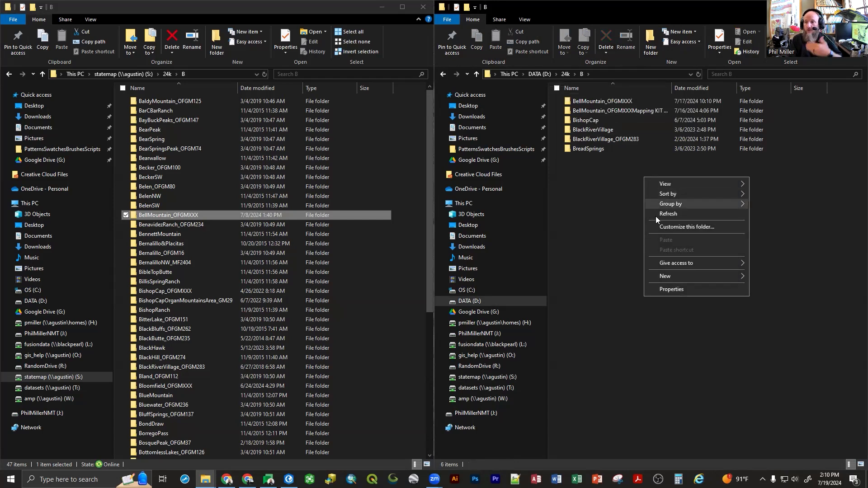
{"action": "left_click", "coordinate": [615, 215]}
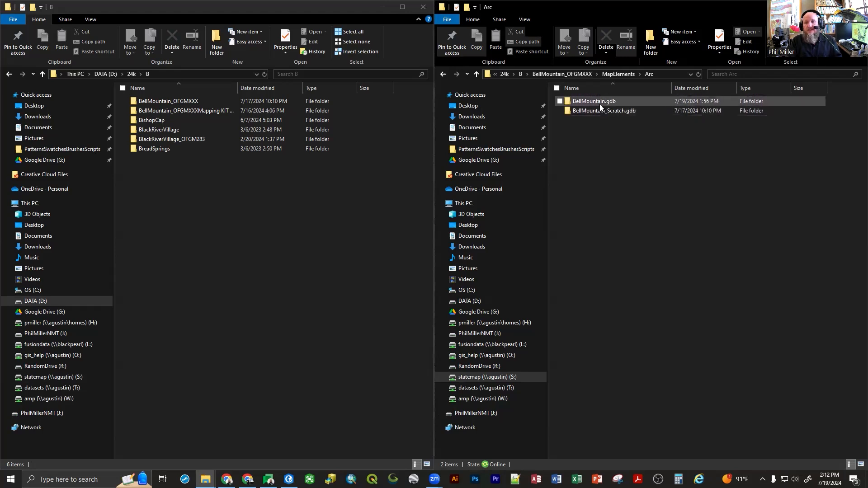
Step: Close the S:\24k\B window and open BellMountain_OFGMXXX\MapElements\Arc on the DATA (D:) drive
{"action": "left_click", "coordinate": [188, 102]}
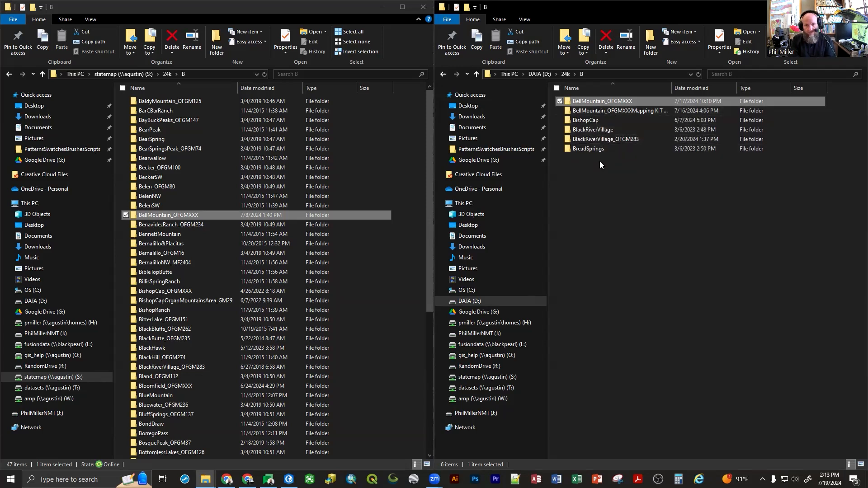
{"action": "left_click", "coordinate": [423, 7]}
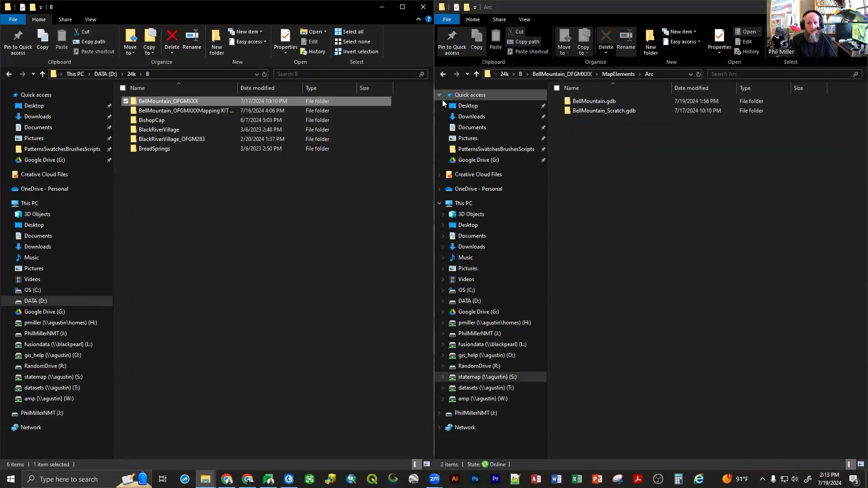
{"action": "double_click", "coordinate": [190, 104]}
{"action": "double_click", "coordinate": [190, 104]}
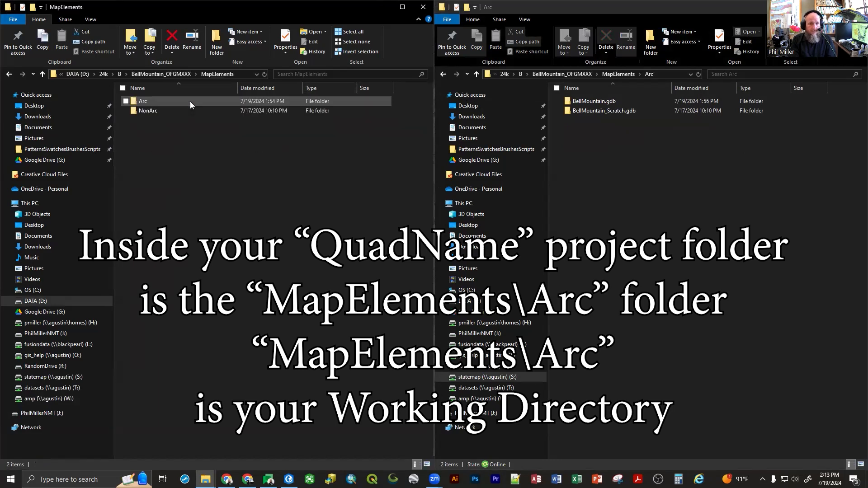
{"action": "double_click", "coordinate": [190, 102]}
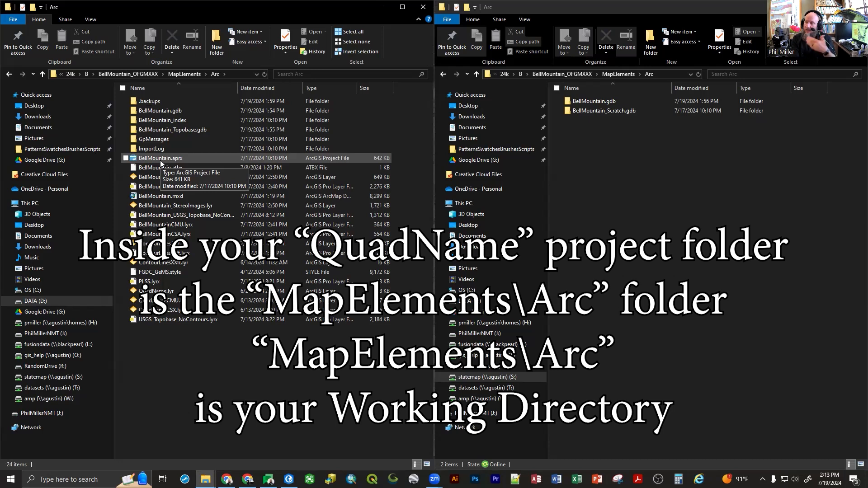
Step: Close both File Explorer windows and expand the BellMountain project's Databases in the ArcGIS Pro catalog
{"action": "left_click", "coordinate": [422, 8]}
{"action": "left_click", "coordinate": [856, 7]}
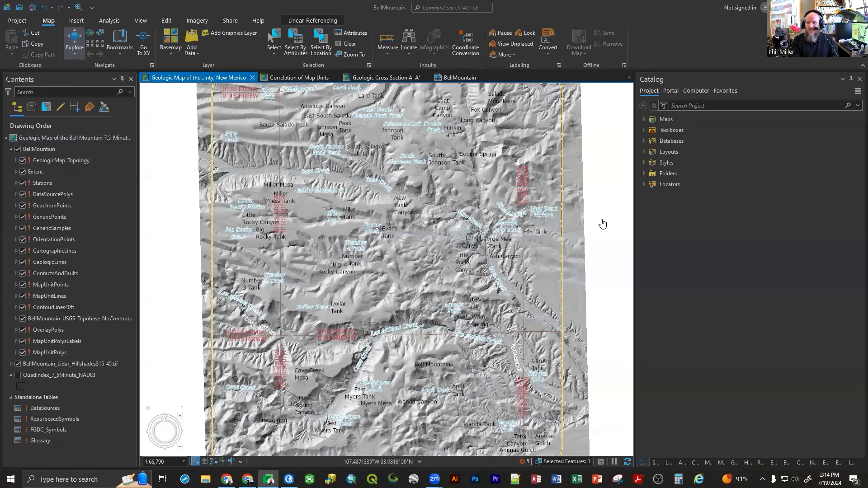
{"action": "left_click", "coordinate": [644, 141]}
{"action": "left_click", "coordinate": [663, 153]}
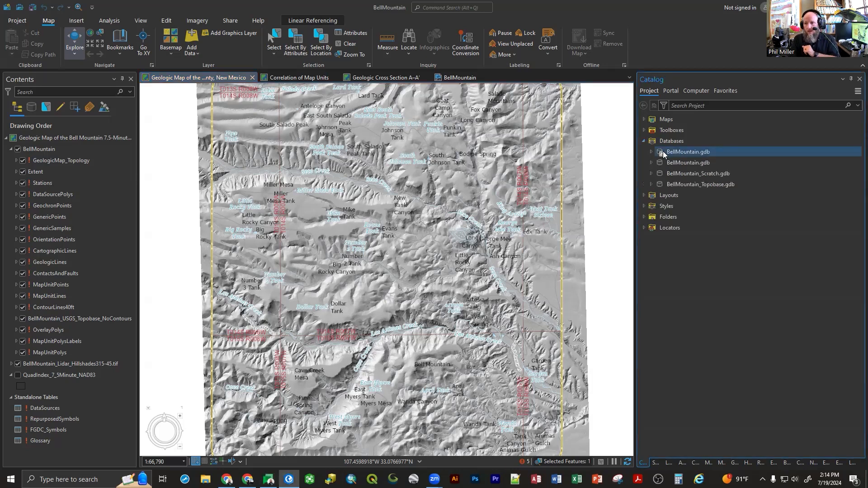
Step: Expand the second BellMountain.gdb in the catalog and examine its contents and source path
{"action": "left_click", "coordinate": [657, 163]}
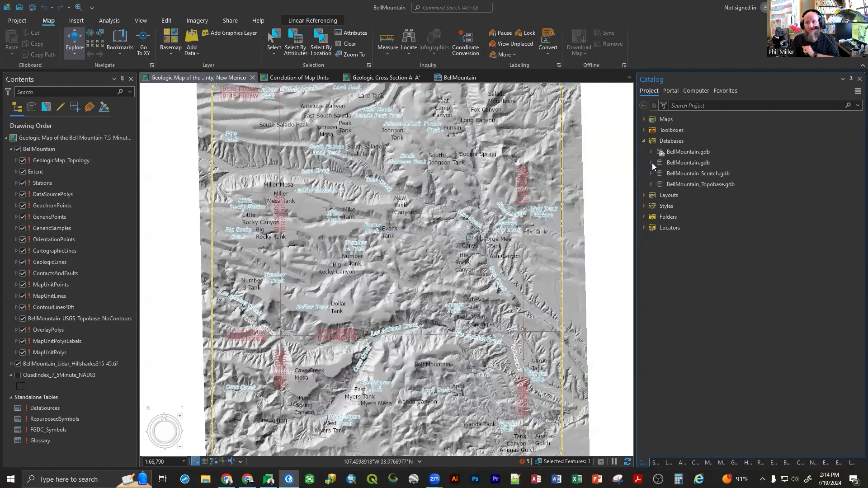
{"action": "left_click", "coordinate": [651, 162]}
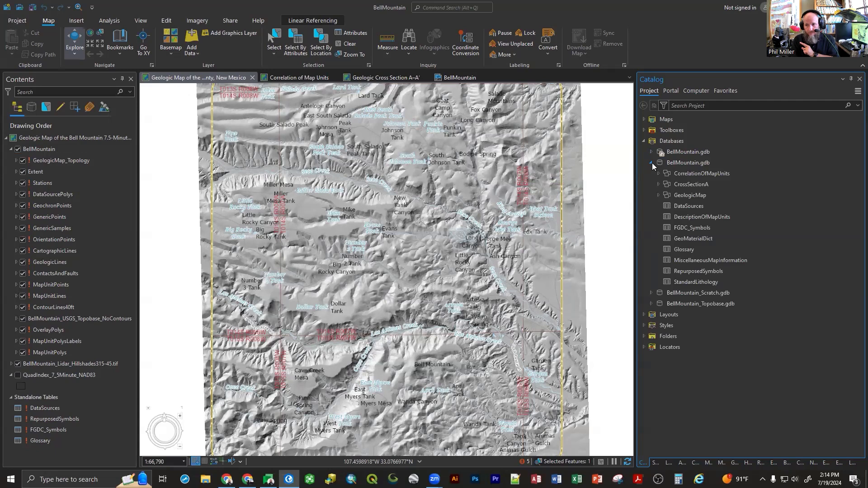
{"action": "left_click", "coordinate": [652, 163]}
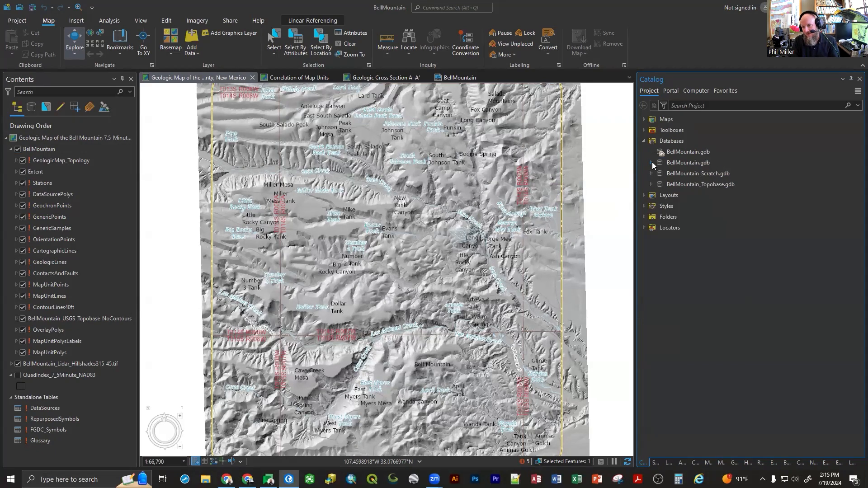
{"action": "left_click", "coordinate": [651, 162]}
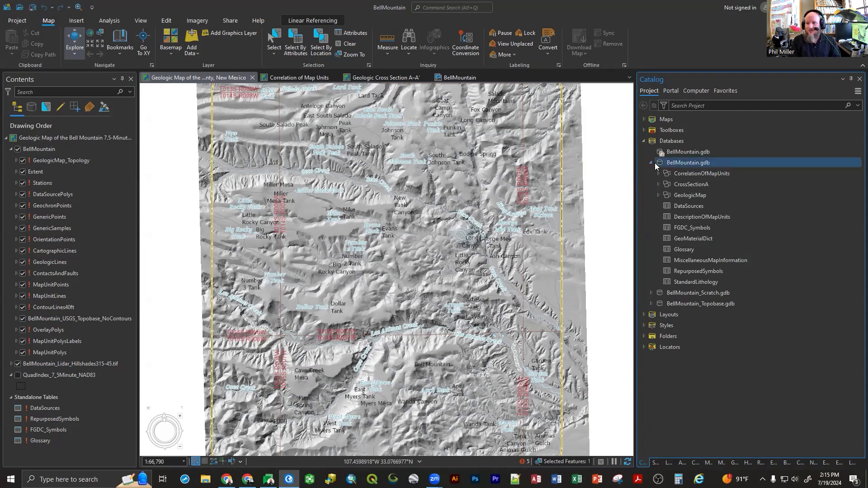
{"action": "left_click", "coordinate": [655, 164]}
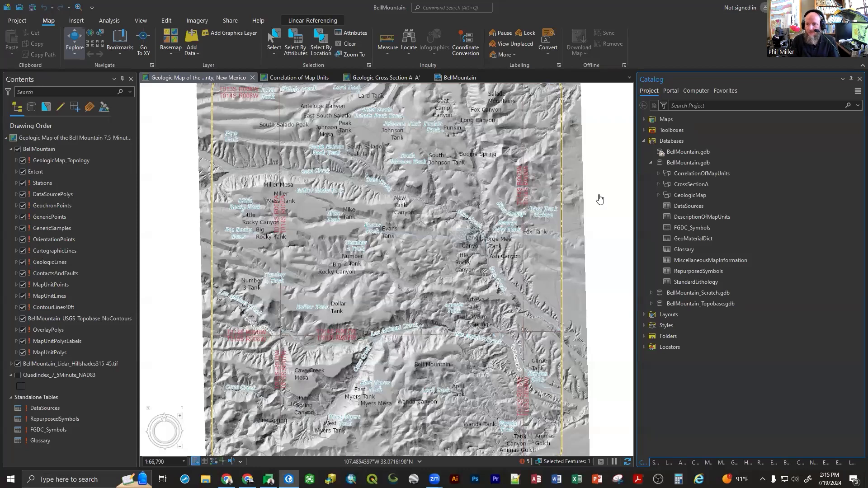
{"action": "left_click", "coordinate": [665, 165]}
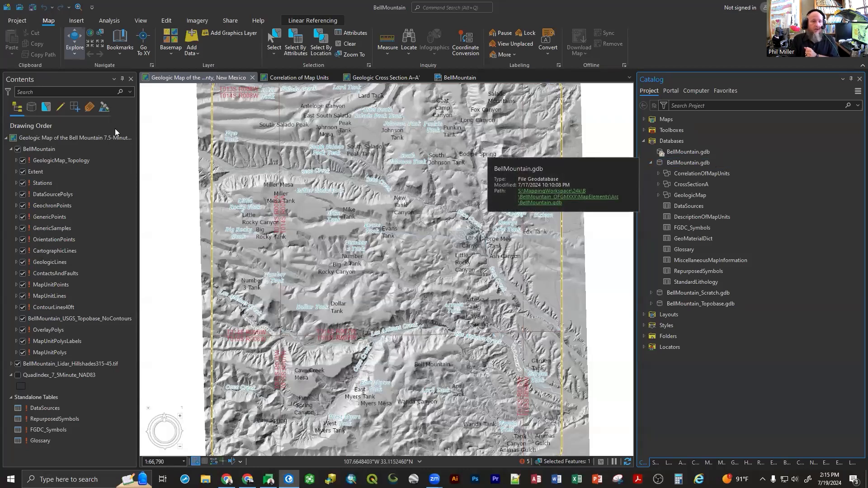
Step: Check the layers' data source links in the geologic map, Correlation of Map Units and cross section A-A', then return to GeologicMap_Topology
{"action": "left_click", "coordinate": [31, 162]}
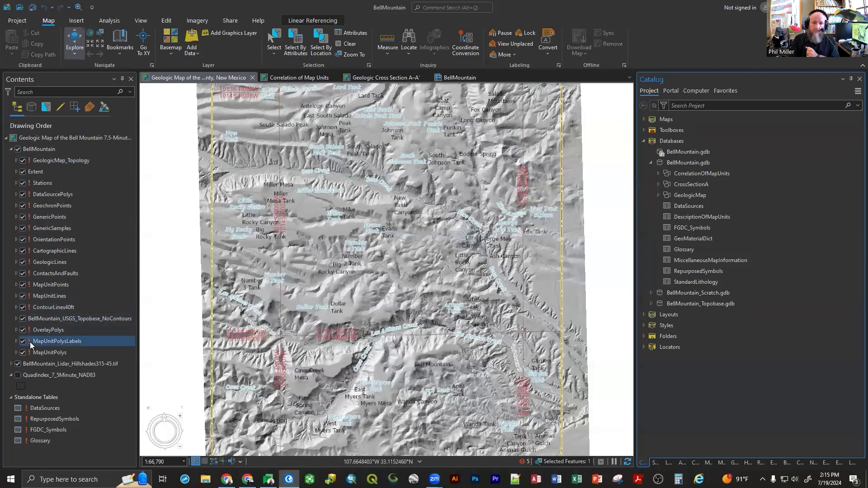
{"action": "left_click", "coordinate": [45, 241]}
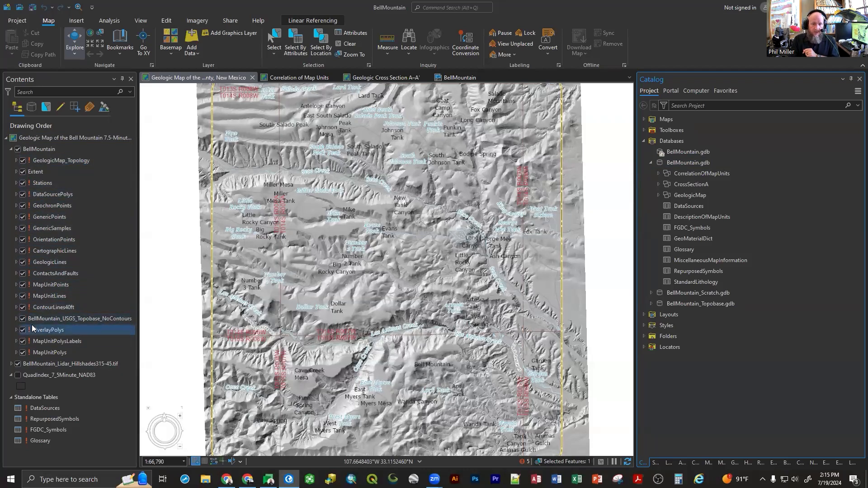
{"action": "left_click", "coordinate": [297, 77]}
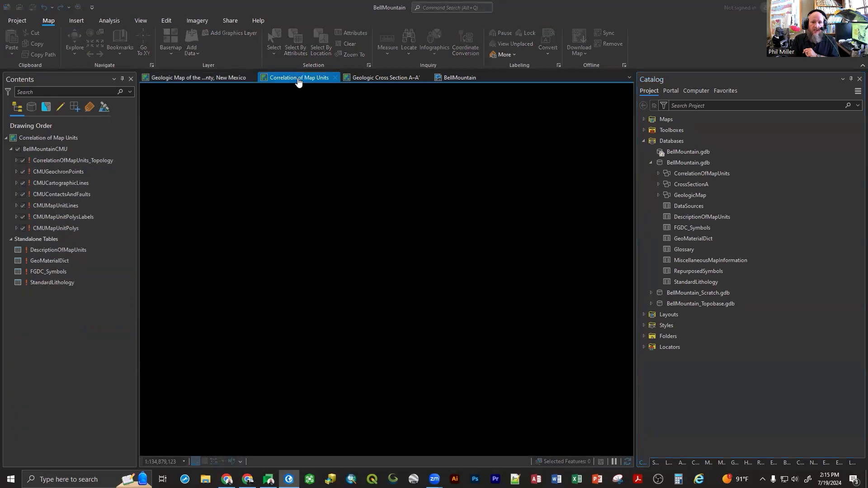
{"action": "left_click", "coordinate": [369, 81]}
{"action": "left_click", "coordinate": [201, 75]}
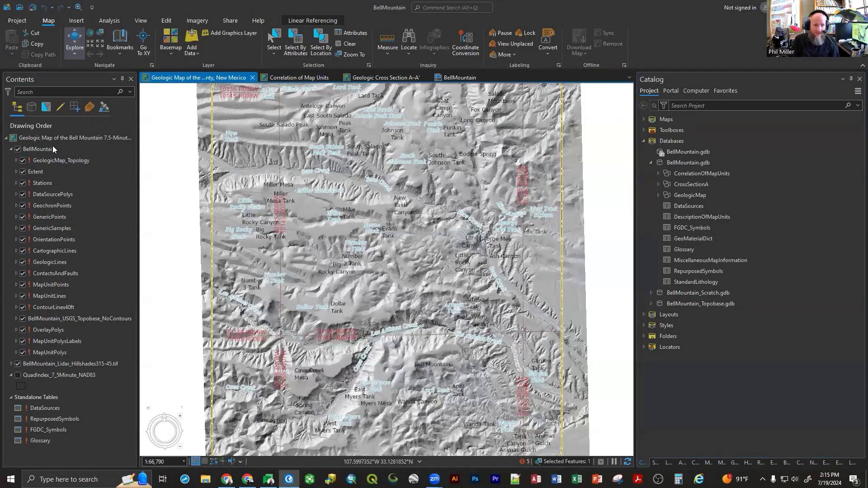
{"action": "left_click", "coordinate": [34, 160]}
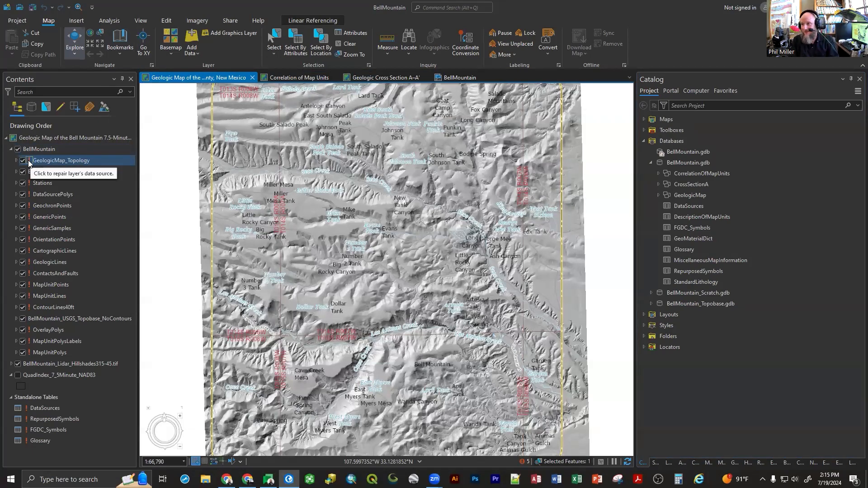
Step: Cancel the GeologicMap_Topology data source change and compare the source paths of the two BellMountain.gdb databases in the catalog
{"action": "left_click", "coordinate": [28, 160]}
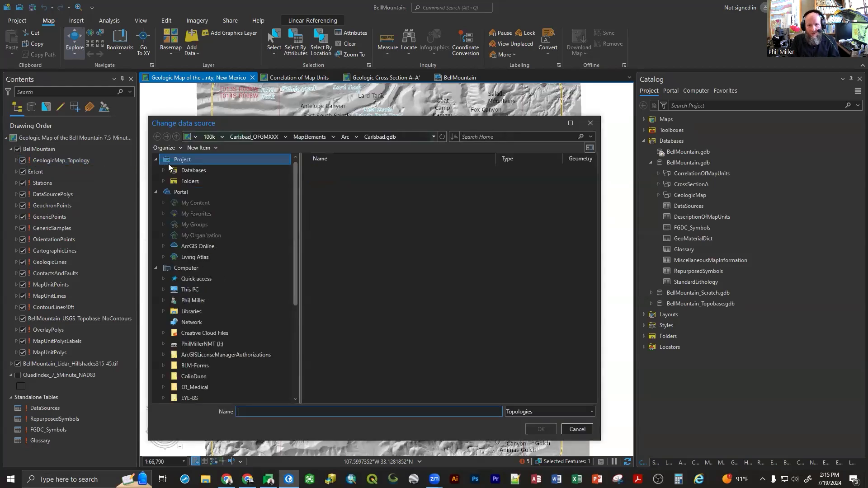
{"action": "left_click", "coordinate": [570, 425]}
{"action": "left_click", "coordinate": [685, 153]}
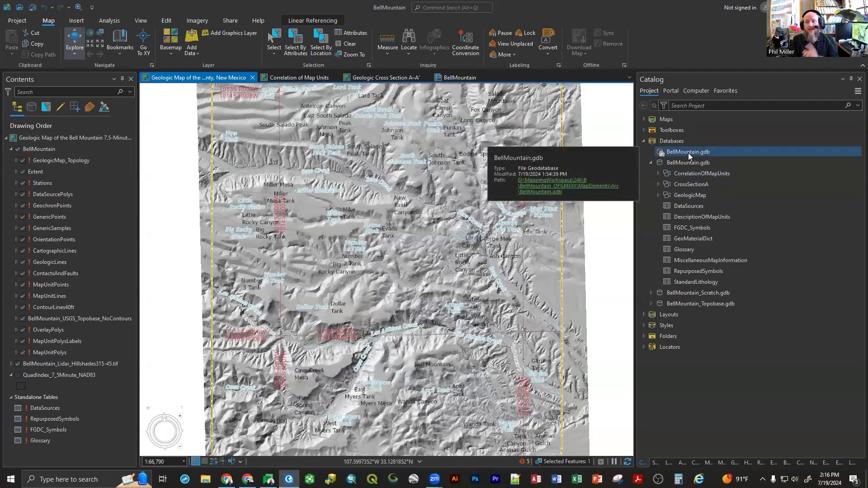
{"action": "left_click", "coordinate": [689, 162]}
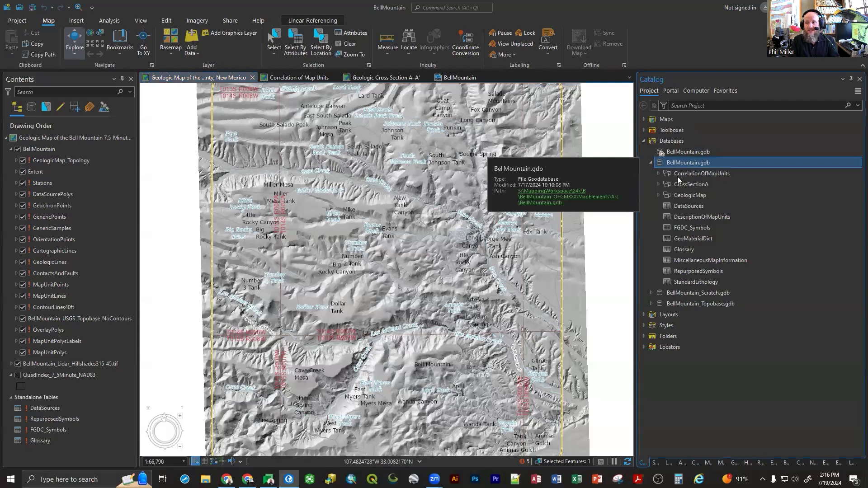
{"action": "left_click", "coordinate": [688, 152]}
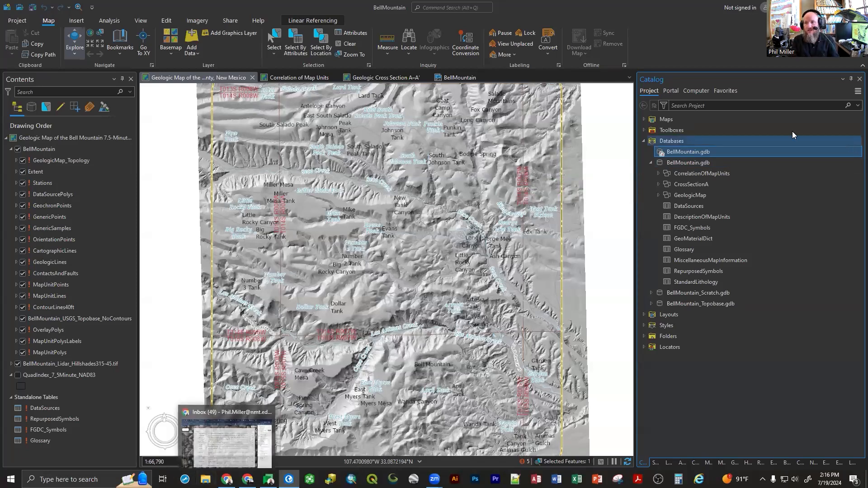
Step: Make the BellMountain.gdb stored in S:\MappingWorkspace the project's default geodatabase
{"action": "mouse_move", "coordinate": [687, 153]}
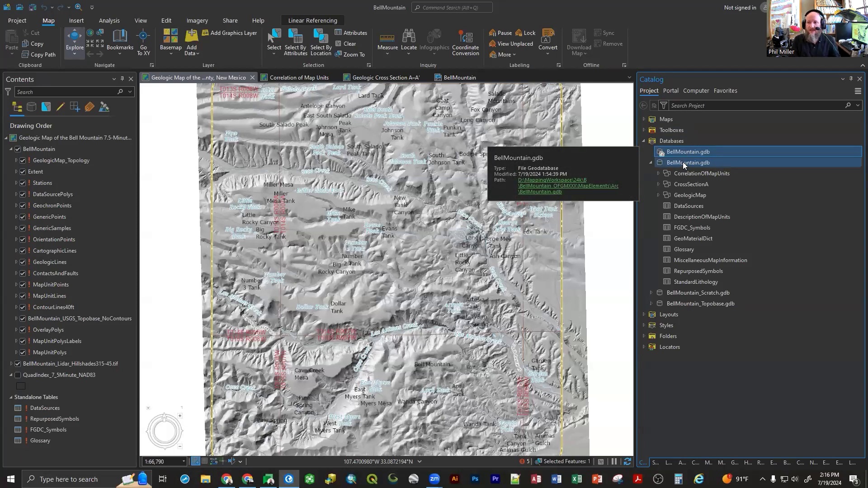
{"action": "right_click", "coordinate": [683, 162]}
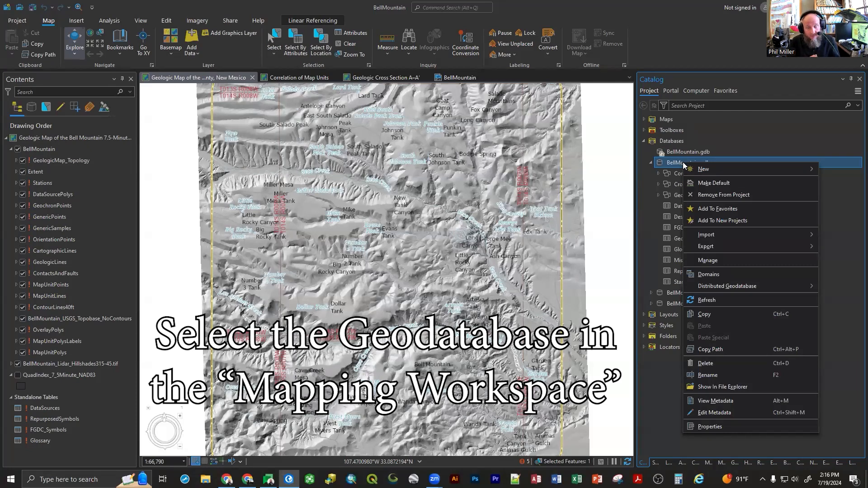
{"action": "left_click", "coordinate": [704, 184]}
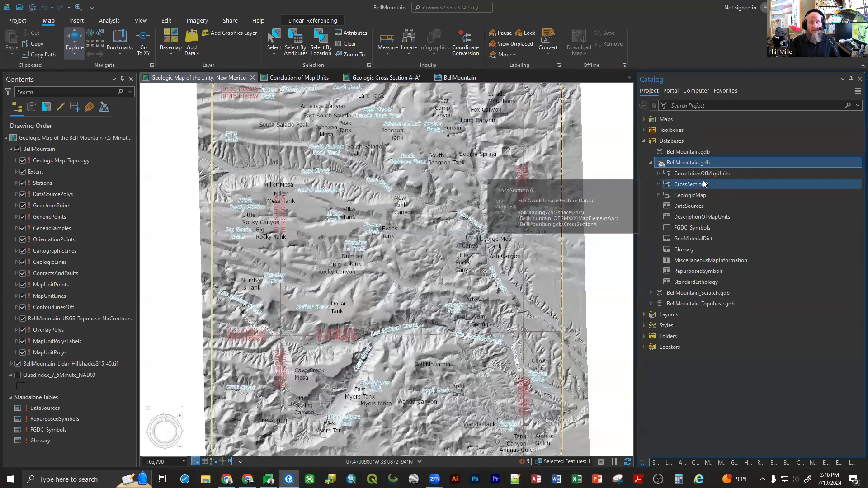
Step: Remove the BellMountain.gdb stored on the D: drive from the project and check the remaining geodatabase's path
{"action": "left_click", "coordinate": [687, 152]}
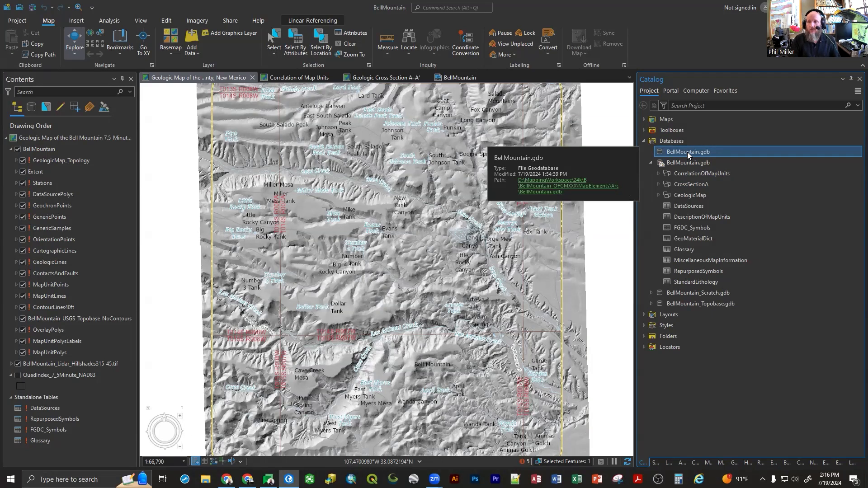
{"action": "right_click", "coordinate": [688, 152]}
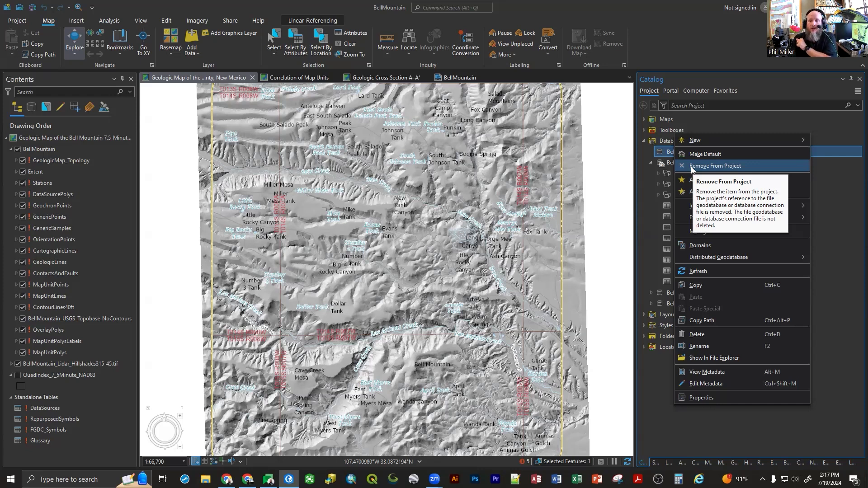
{"action": "left_click", "coordinate": [698, 166]}
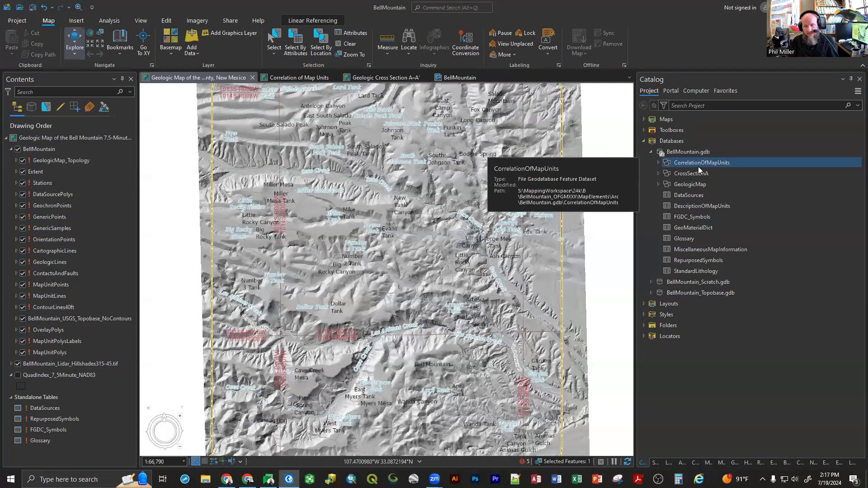
{"action": "left_click", "coordinate": [685, 155]}
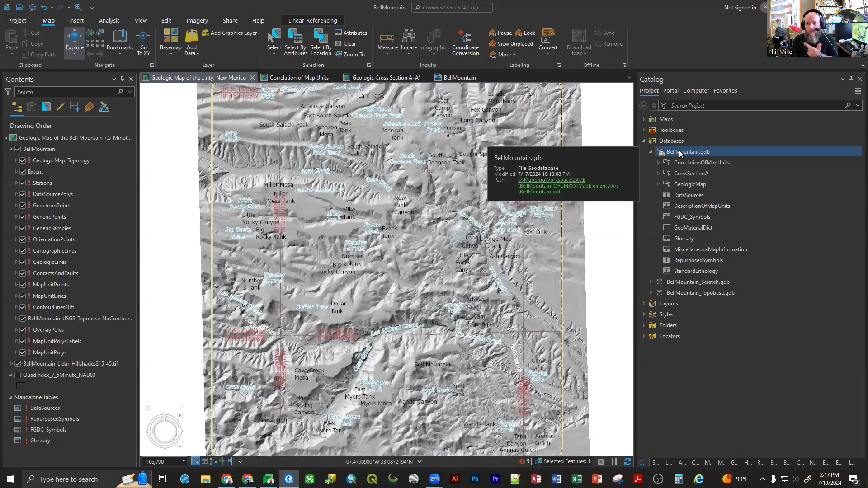
Step: Start repairing GeologicMap_Topology's data source and browse to S:\MappingWorkspace\24k\B\BellMountain_OFGMXXX\MapElements\Arc
{"action": "left_click", "coordinate": [29, 162]}
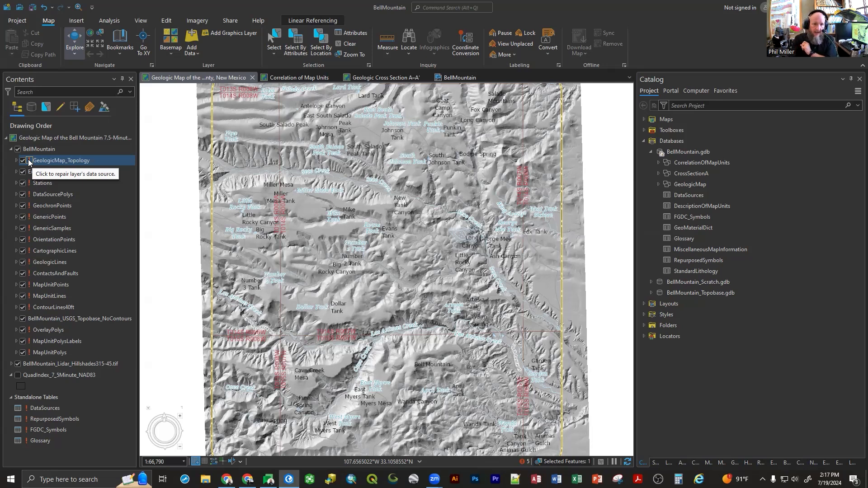
{"action": "left_click", "coordinate": [28, 160]}
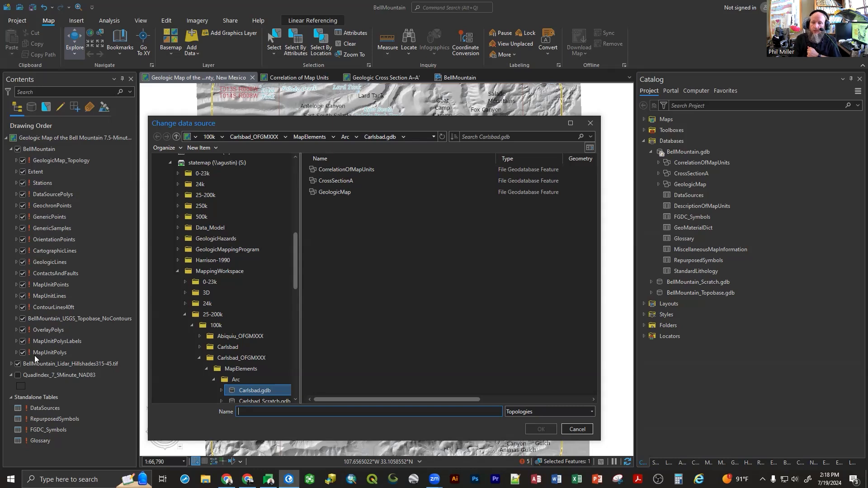
{"action": "left_click", "coordinate": [197, 272]}
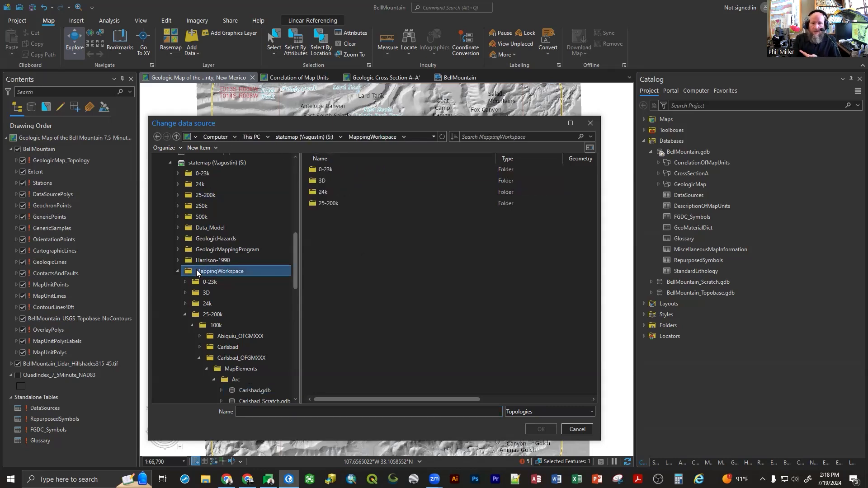
{"action": "double_click", "coordinate": [317, 192]}
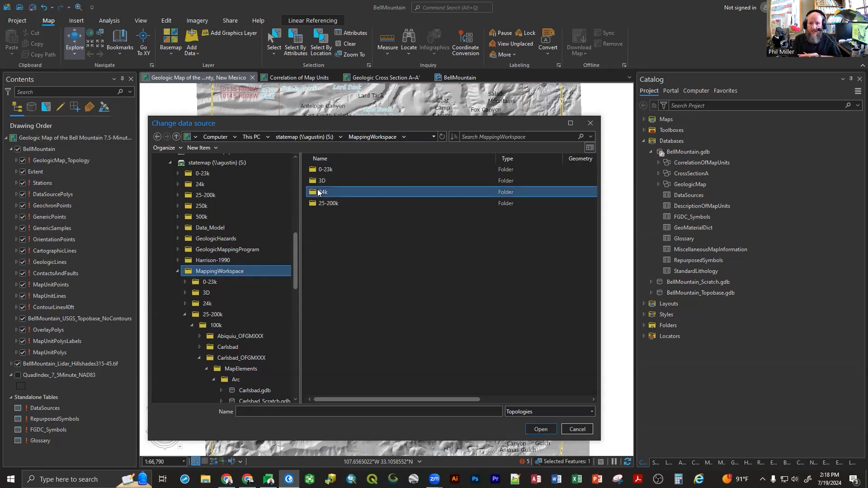
{"action": "double_click", "coordinate": [318, 181]}
{"action": "double_click", "coordinate": [328, 169]}
{"action": "double_click", "coordinate": [328, 169]}
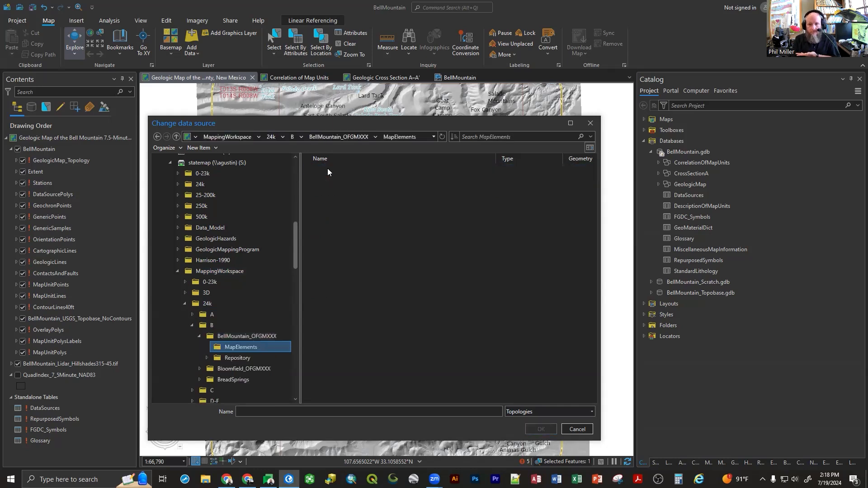
{"action": "double_click", "coordinate": [328, 169]}
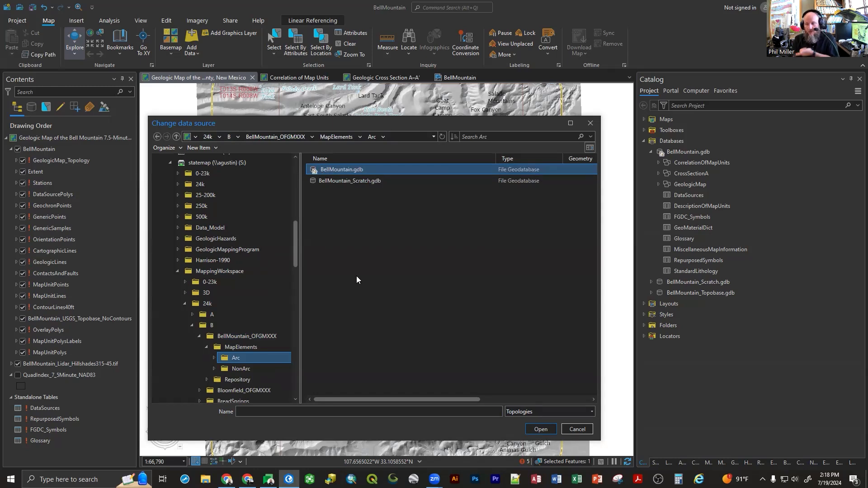
Step: Set the layer's data source to GeologicMap_Topology in the GeologicMap dataset of BellMountain.gdb, chosen from the project's Databases
{"action": "scroll", "coordinate": [274, 292], "scroll_direction": "up", "scroll_amount": 10}
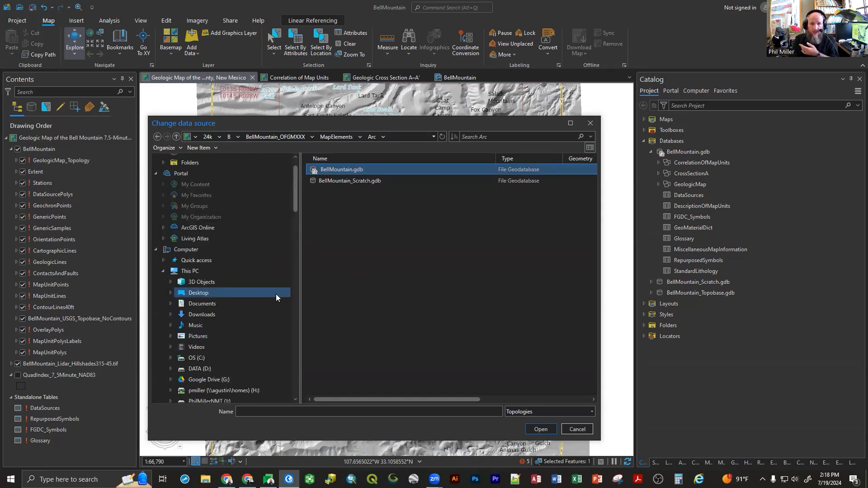
{"action": "scroll", "coordinate": [275, 294], "scroll_direction": "up", "scroll_amount": 2}
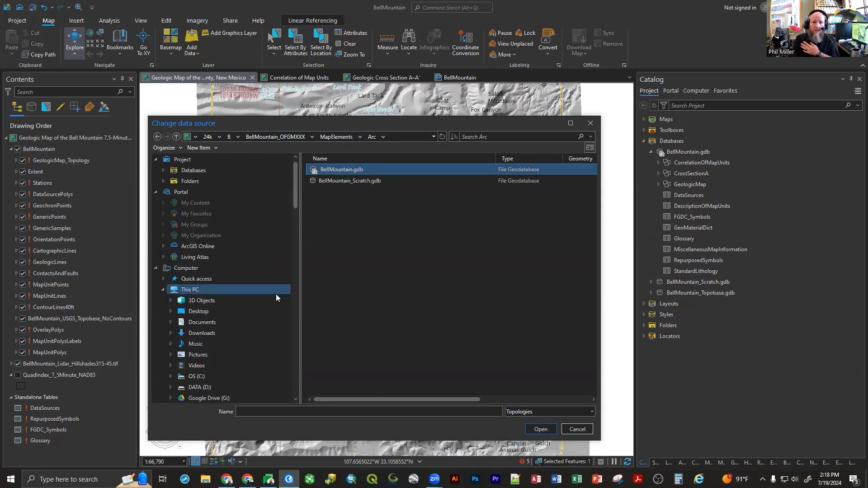
{"action": "left_click", "coordinate": [194, 171]}
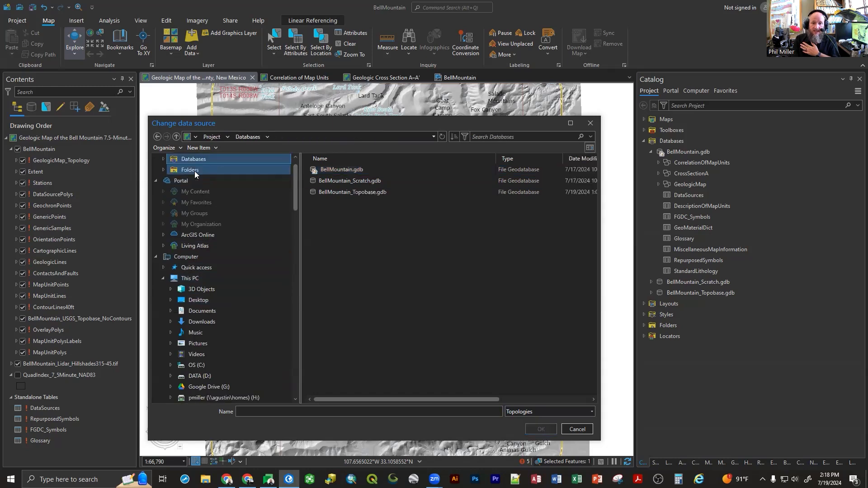
{"action": "double_click", "coordinate": [339, 170]}
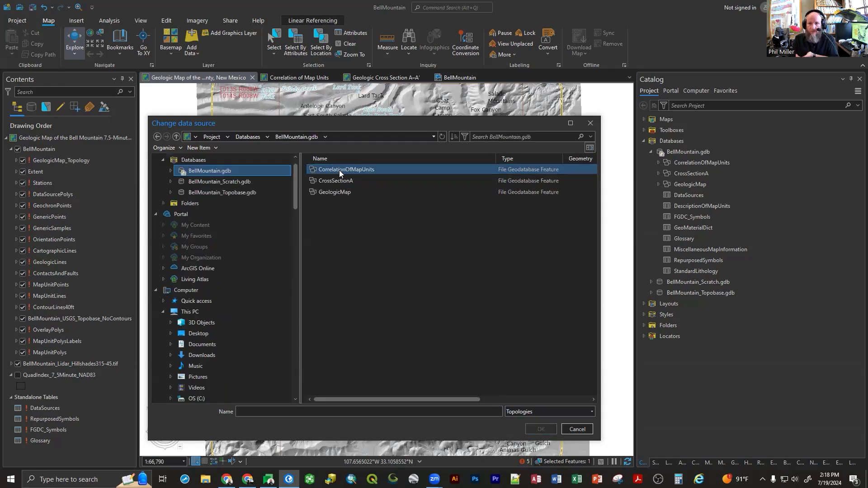
{"action": "left_click", "coordinate": [333, 192]}
{"action": "double_click", "coordinate": [332, 192]}
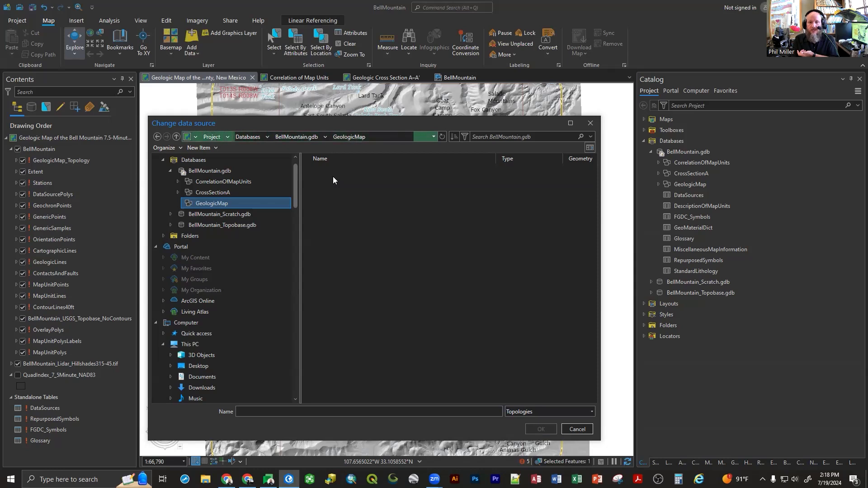
{"action": "left_click", "coordinate": [333, 172]}
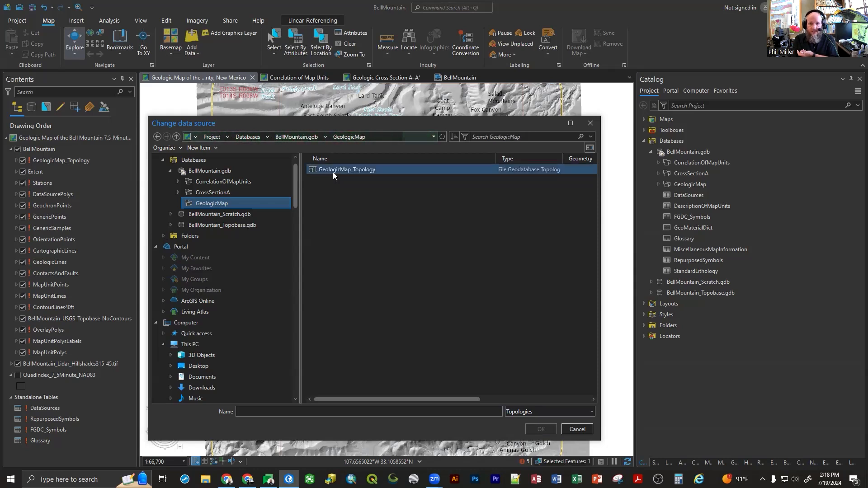
{"action": "left_click", "coordinate": [538, 429]}
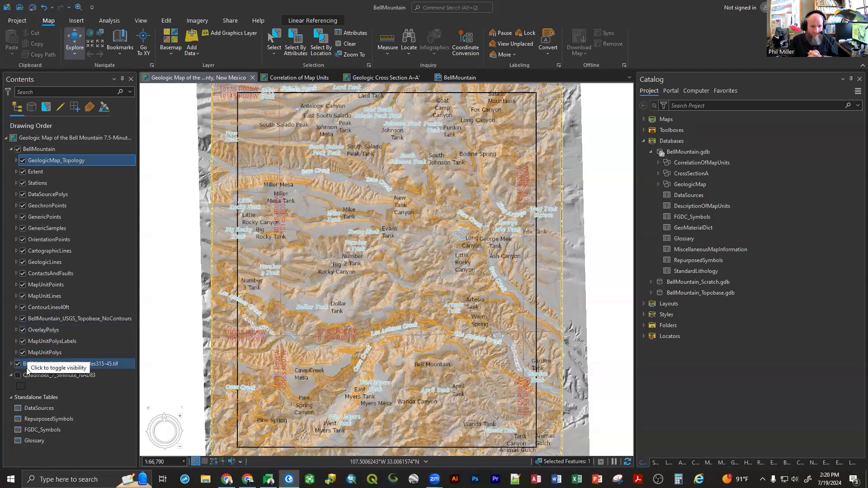
Step: List the map's layers by data source and widen the Contents pane to read the full geodatabase paths
{"action": "left_click", "coordinate": [36, 108]}
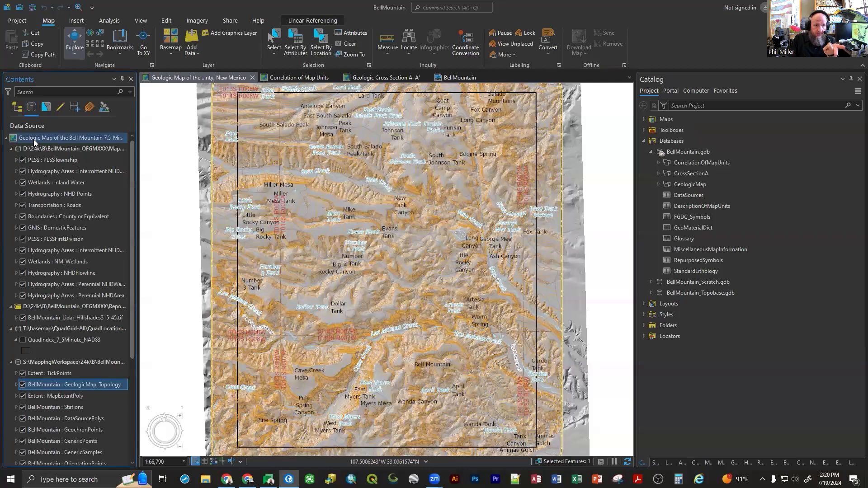
{"action": "scroll", "coordinate": [36, 233], "scroll_direction": "down", "scroll_amount": 5}
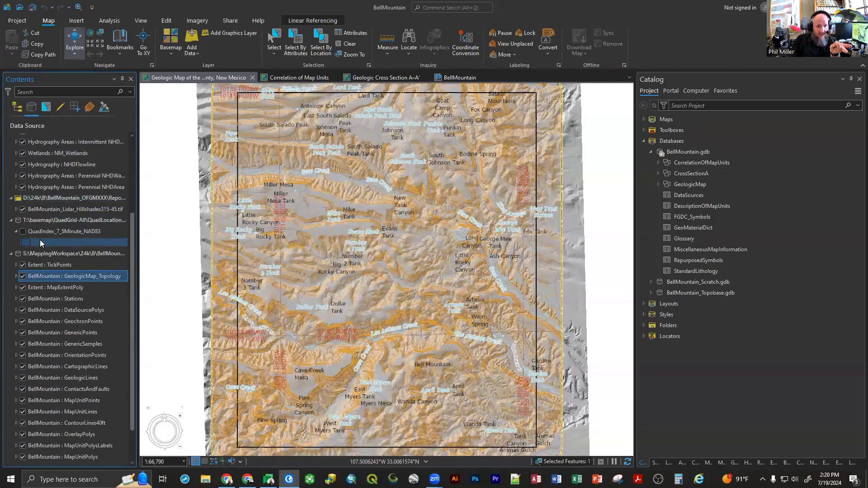
{"action": "scroll", "coordinate": [39, 242], "scroll_direction": "down", "scroll_amount": 2}
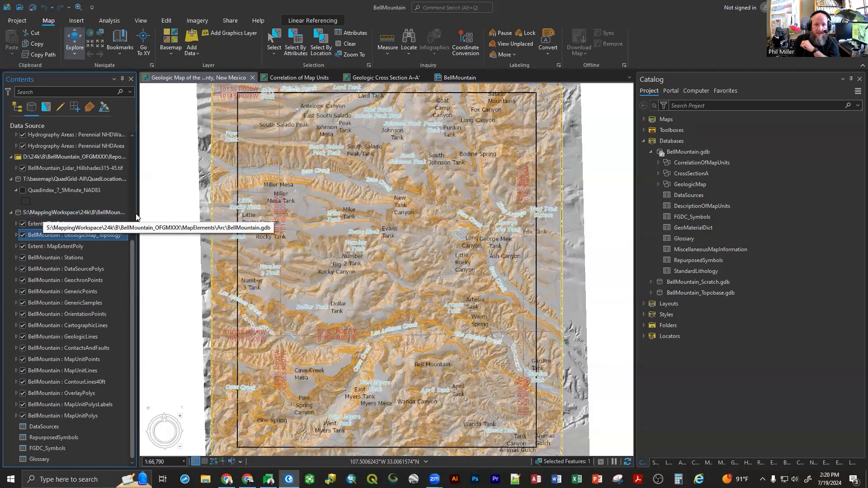
{"action": "left_click_drag", "start_coordinate": [138, 214], "coordinate": [209, 214]}
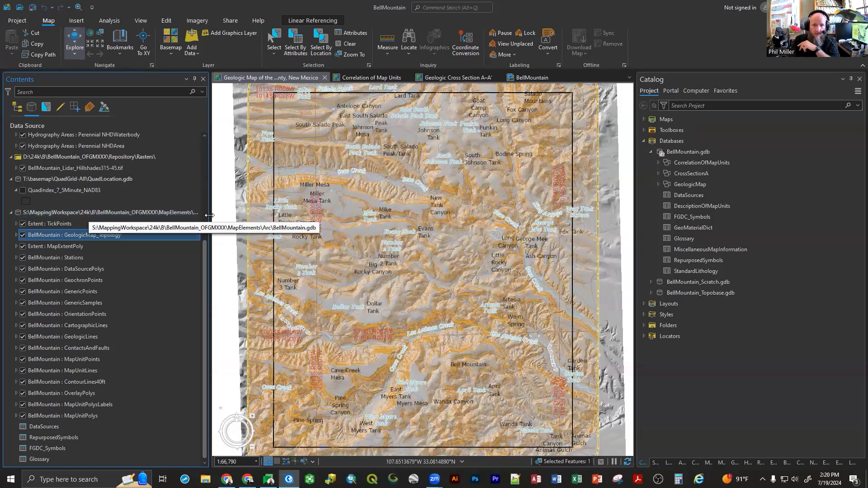
{"action": "left_click_drag", "start_coordinate": [210, 217], "coordinate": [283, 217]}
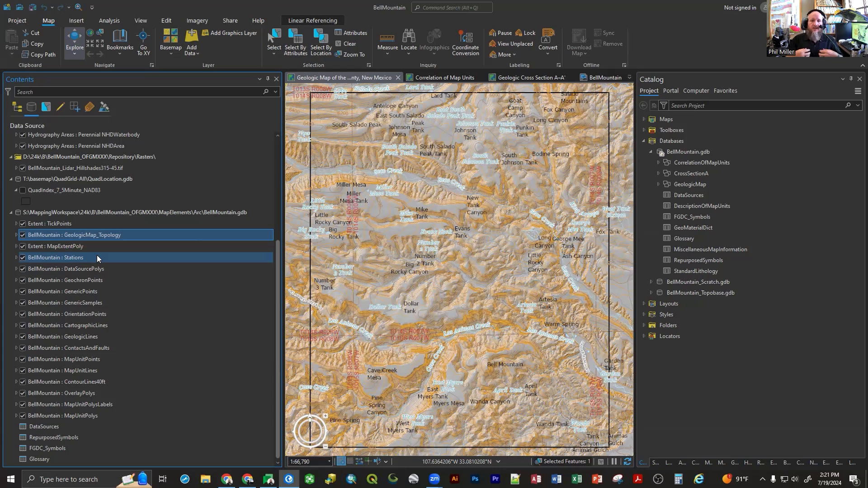
Step: Collapse the ribbon and restore it
{"action": "double_click", "coordinate": [47, 21]}
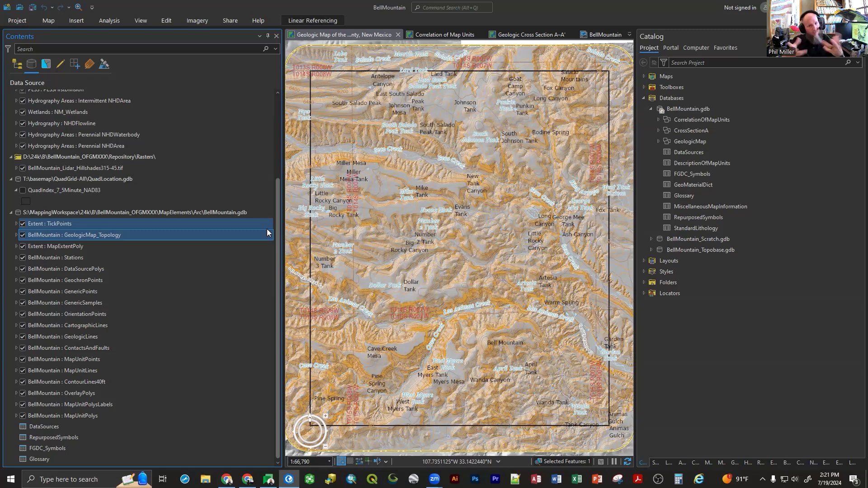
{"action": "left_click", "coordinate": [267, 230]}
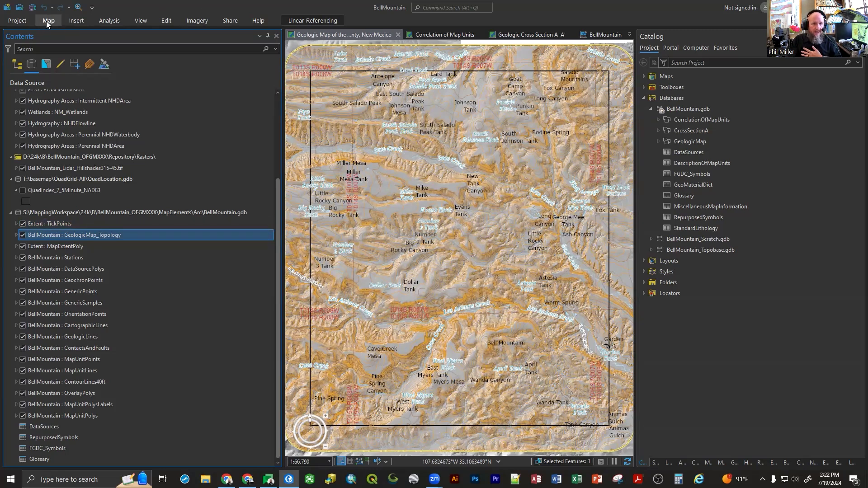
{"action": "left_click", "coordinate": [48, 21]}
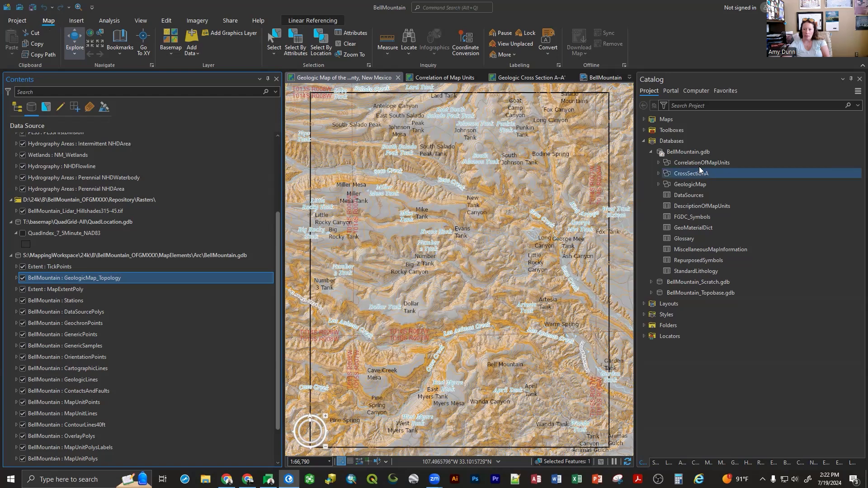
Step: List the map's layers by drawing order again and open the geoprocessing Environments
{"action": "mouse_move", "coordinate": [674, 156]}
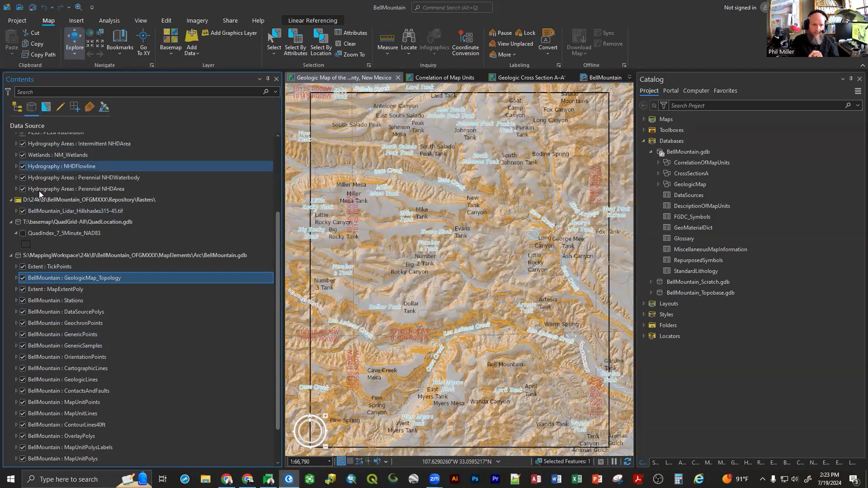
{"action": "left_click", "coordinate": [17, 107]}
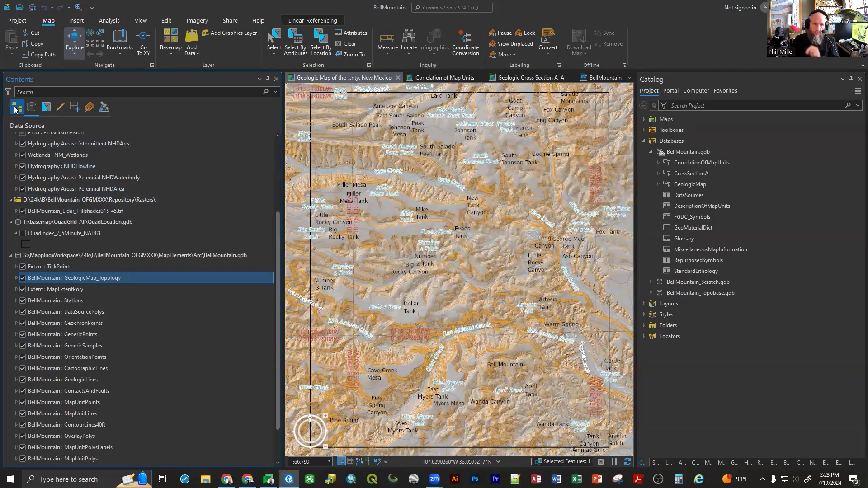
{"action": "left_click", "coordinate": [99, 18]}
{"action": "left_click", "coordinate": [54, 56]}
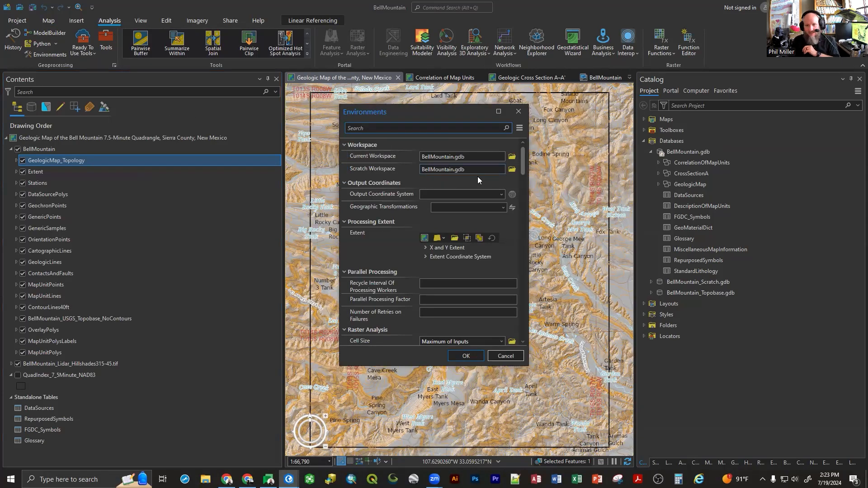
Step: Check the full geodatabase paths of the Current Workspace and Scratch Workspace environments
{"action": "left_click", "coordinate": [444, 170]}
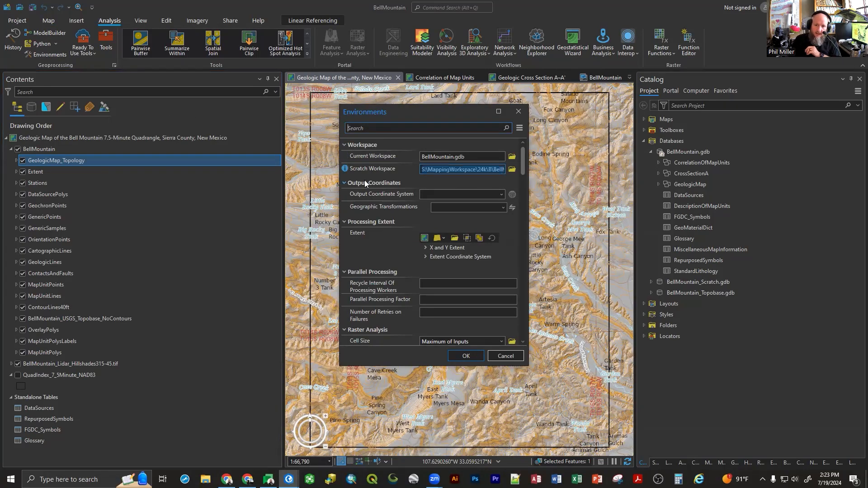
{"action": "left_click", "coordinate": [448, 157]}
{"action": "key", "text": "Home"}
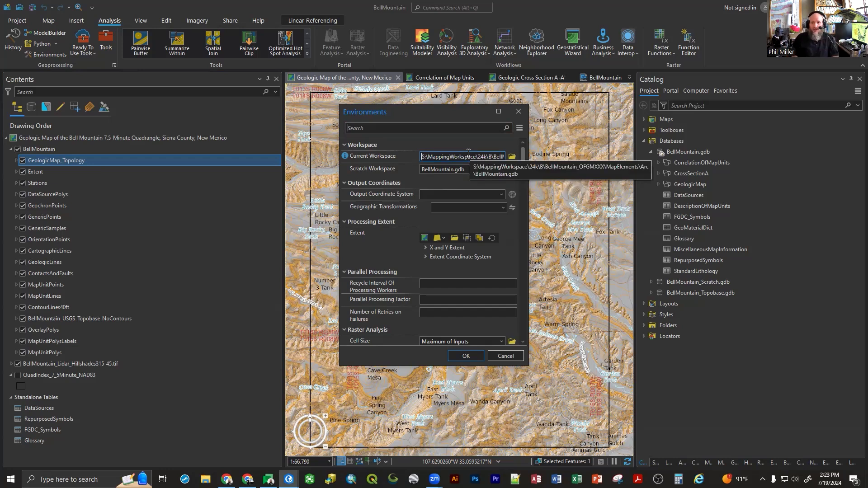
{"action": "left_click", "coordinate": [474, 170]}
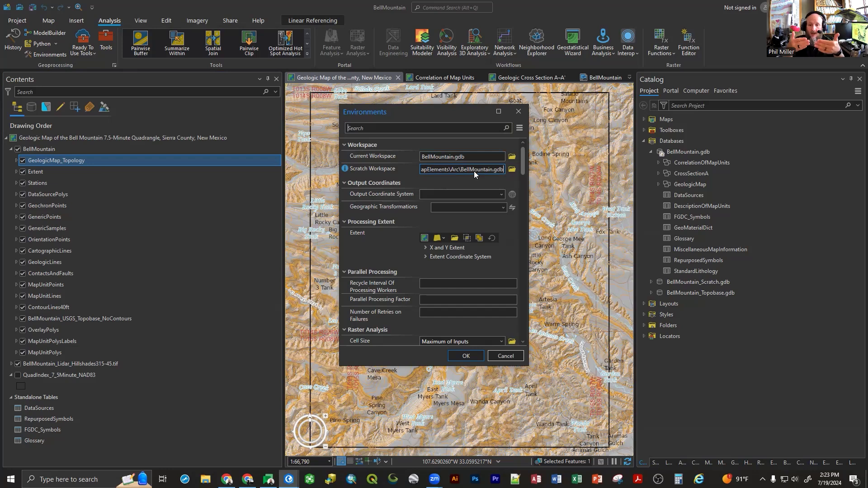
{"action": "left_click", "coordinate": [487, 156]}
{"action": "key", "text": "Home"}
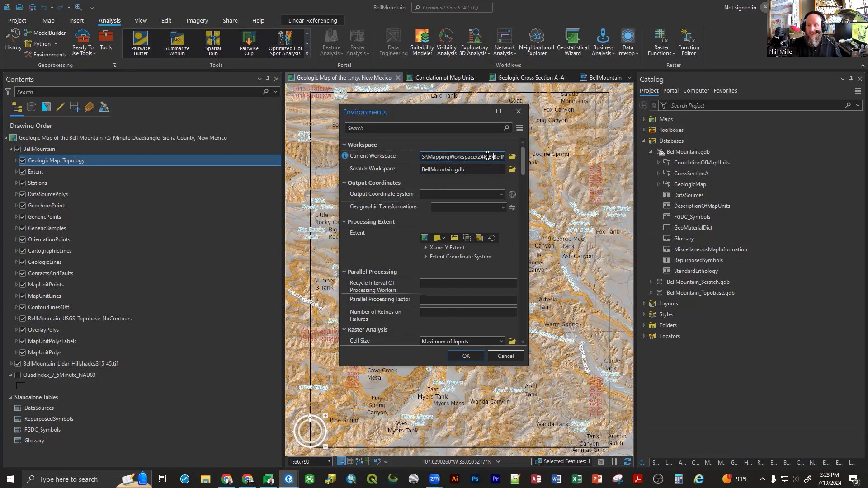
{"action": "key", "text": "Right"}
{"action": "key", "text": "Right"}
{"action": "key", "text": "Right"}
{"action": "key", "text": "Right"}
{"action": "key", "text": "Right"}
{"action": "key", "text": "Right"}
{"action": "key", "text": "Right"}
{"action": "key", "text": "Right"}
{"action": "key", "text": "Right"}
{"action": "key", "text": "Right"}
{"action": "key", "text": "Right"}
{"action": "key", "text": "Right"}
{"action": "key", "text": "Right"}
{"action": "key", "text": "Right"}
{"action": "key", "text": "Right"}
{"action": "key", "text": "Right"}
{"action": "key", "text": "Right"}
{"action": "key", "text": "Right"}
{"action": "key", "text": "Right"}
{"action": "key", "text": "Right"}
{"action": "key", "text": "Right"}
{"action": "key", "text": "Right"}
{"action": "key", "text": "Right"}
{"action": "key", "text": "Right"}
{"action": "key", "text": "Right"}
{"action": "key", "text": "Right"}
{"action": "key", "text": "Right"}
{"action": "key", "text": "Right"}
{"action": "key", "text": "Right"}
{"action": "key", "text": "Right"}
{"action": "key", "text": "Right"}
{"action": "key", "text": "Right"}
{"action": "key", "text": "Right"}
{"action": "key", "text": "Right"}
{"action": "key", "text": "Right"}
{"action": "key", "text": "Right"}
{"action": "key", "text": "Right"}
{"action": "key", "text": "Right"}
{"action": "key", "text": "Right"}
{"action": "key", "text": "Right"}
{"action": "key", "text": "Right"}
{"action": "key", "text": "Right"}
{"action": "key", "text": "Right"}
{"action": "key", "text": "Right"}
{"action": "key", "text": "Right"}
{"action": "key", "text": "Right"}
{"action": "key", "text": "Right"}
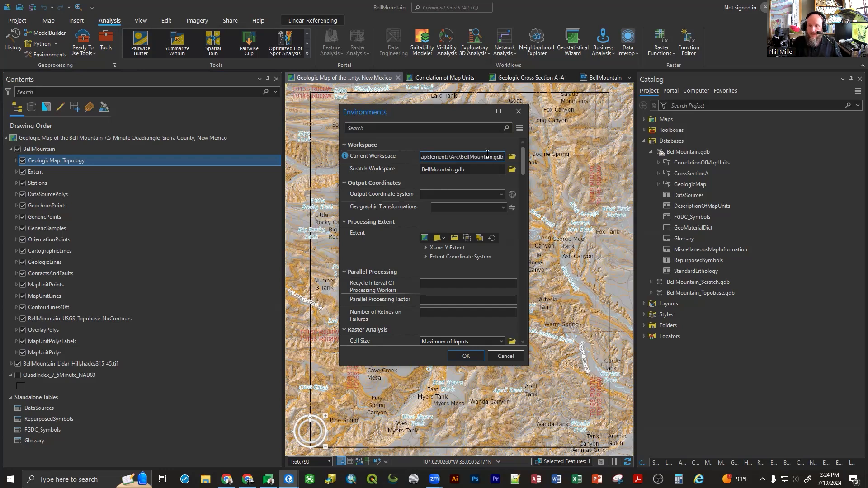
Step: Set the Scratch Workspace to BellMountain_Scratch.gdb from the project's Databases, apply the environments and save the project
{"action": "left_click", "coordinate": [511, 171]}
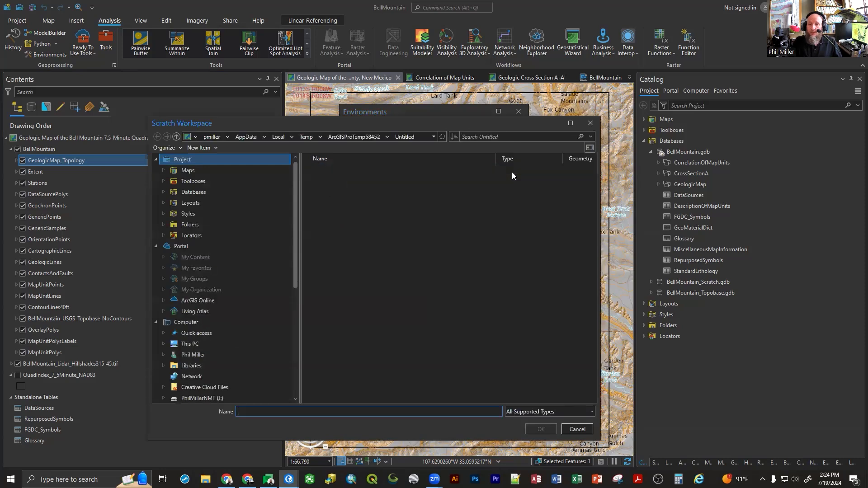
{"action": "left_click", "coordinate": [194, 191]}
{"action": "left_click", "coordinate": [365, 181]}
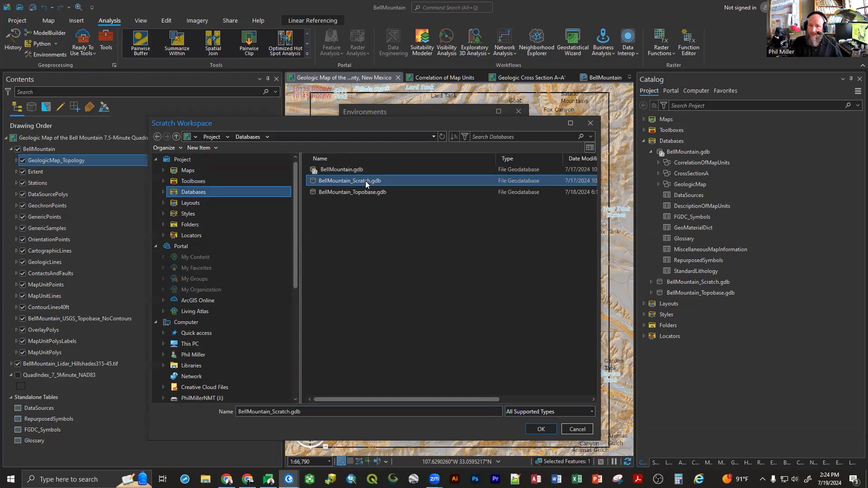
{"action": "double_click", "coordinate": [365, 181]}
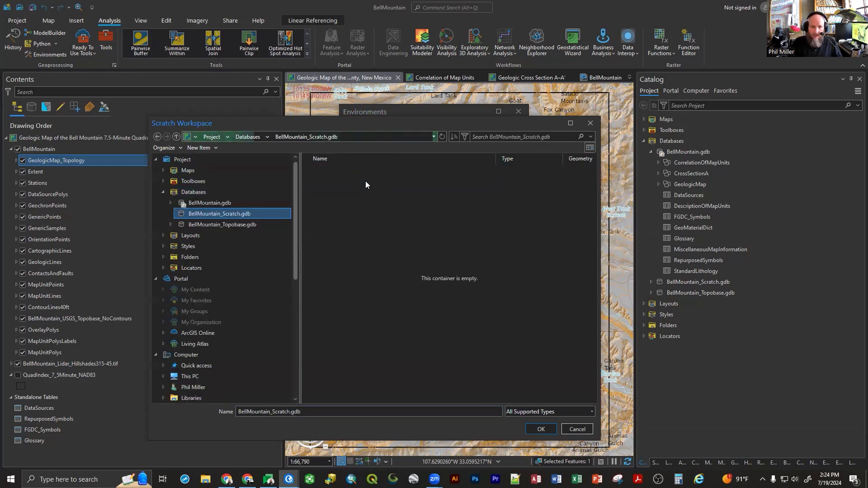
{"action": "left_click", "coordinate": [248, 137]}
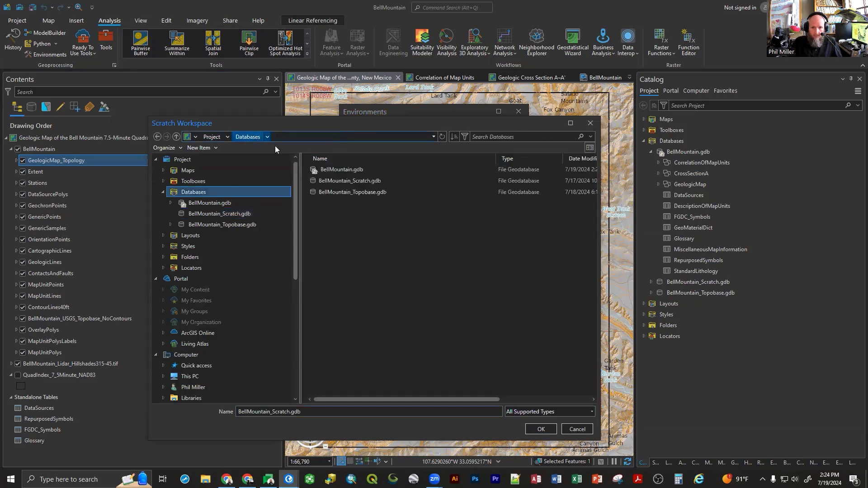
{"action": "left_click", "coordinate": [347, 180]}
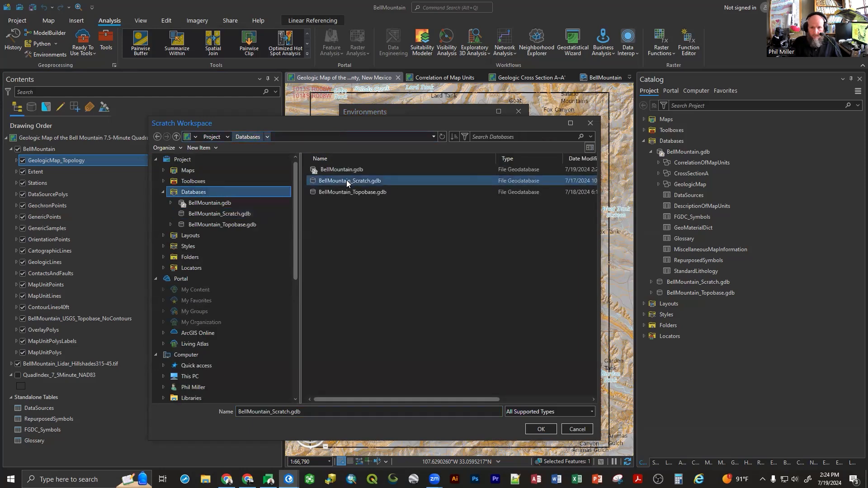
{"action": "left_click", "coordinate": [541, 429]}
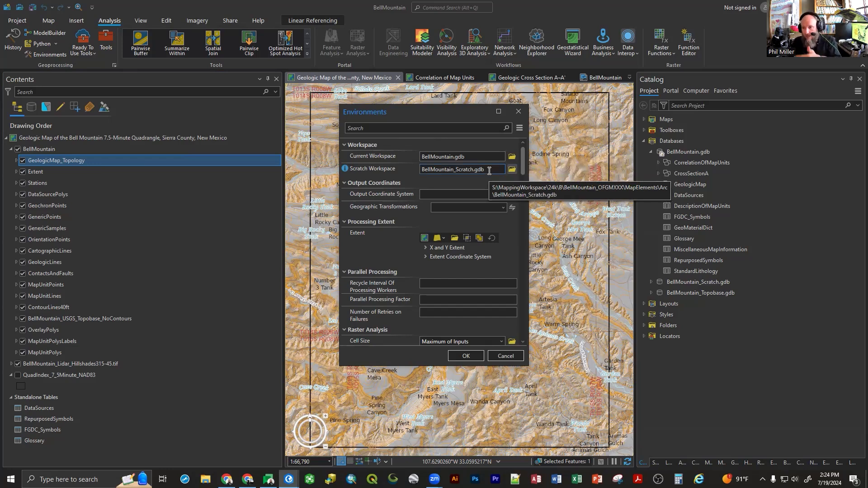
{"action": "left_click", "coordinate": [466, 356]}
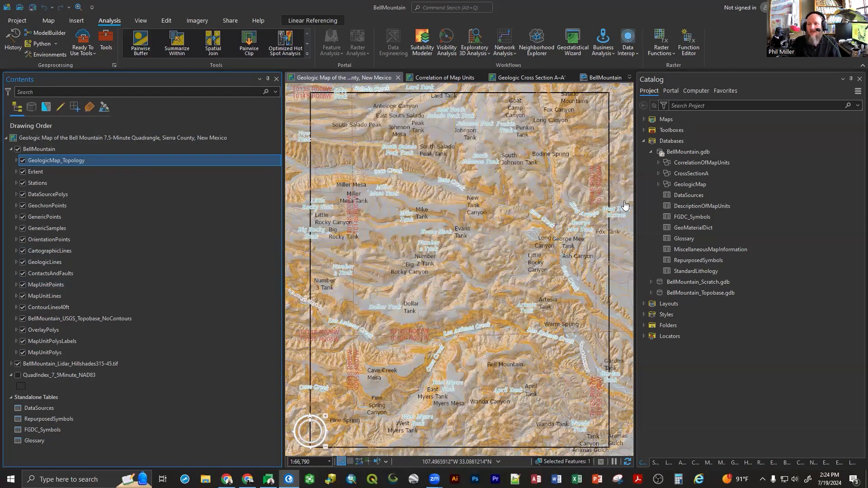
{"action": "left_click", "coordinate": [33, 8]}
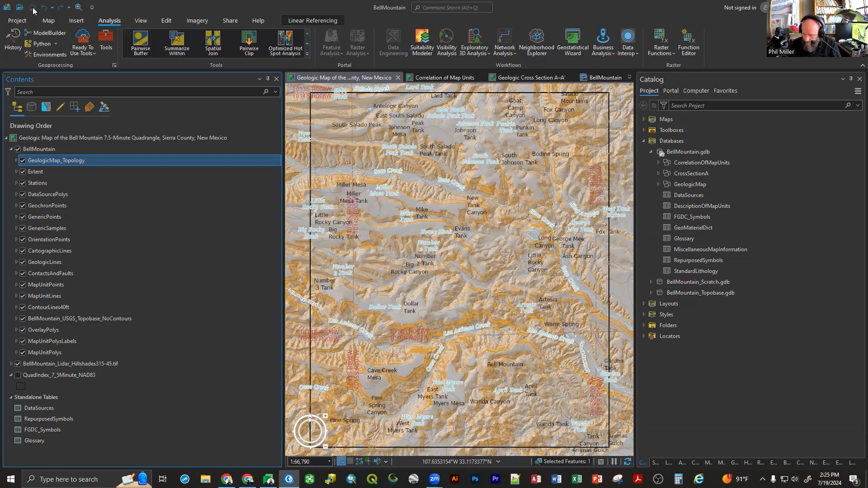
Step: In the Correlation of Map Units map, repair the topology layer's data source with CorrelationOfMapUnits_Topology from BellMountain.gdb's CorrelationOfMapUnits dataset
{"action": "left_click", "coordinate": [432, 79]}
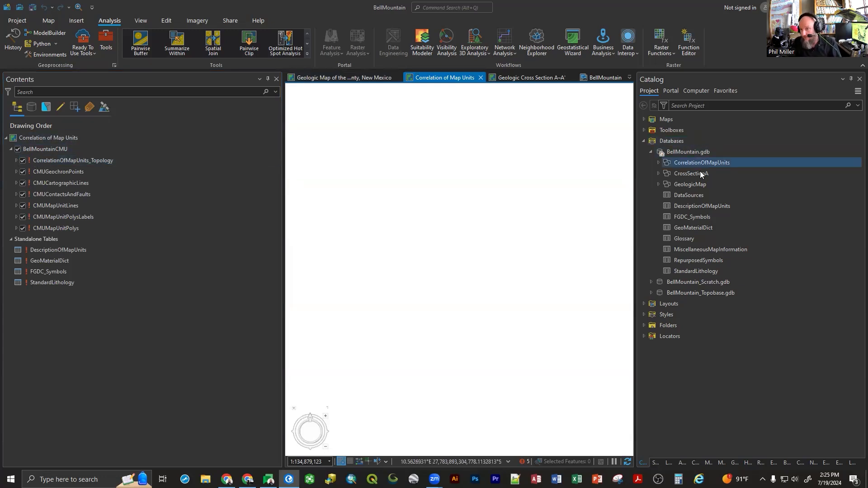
{"action": "mouse_move", "coordinate": [670, 153]}
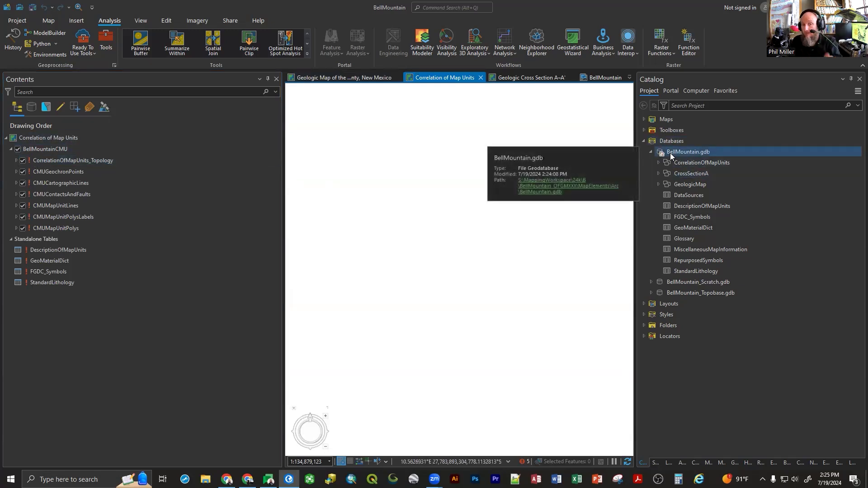
{"action": "left_click", "coordinate": [32, 161]}
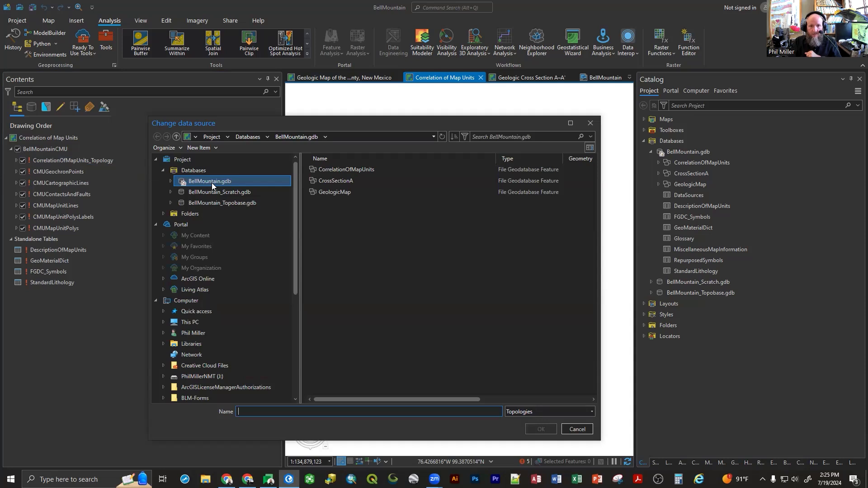
{"action": "left_click", "coordinate": [346, 170]}
{"action": "double_click", "coordinate": [355, 171]}
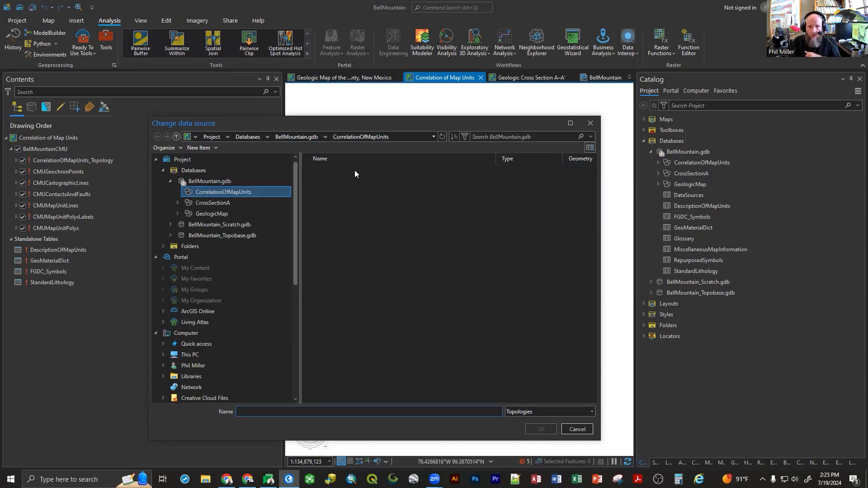
{"action": "left_click", "coordinate": [349, 173]}
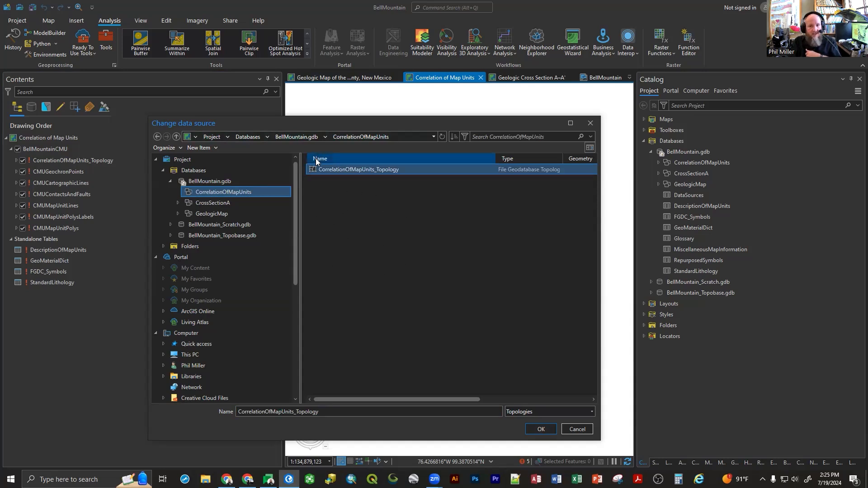
{"action": "left_click", "coordinate": [537, 429]}
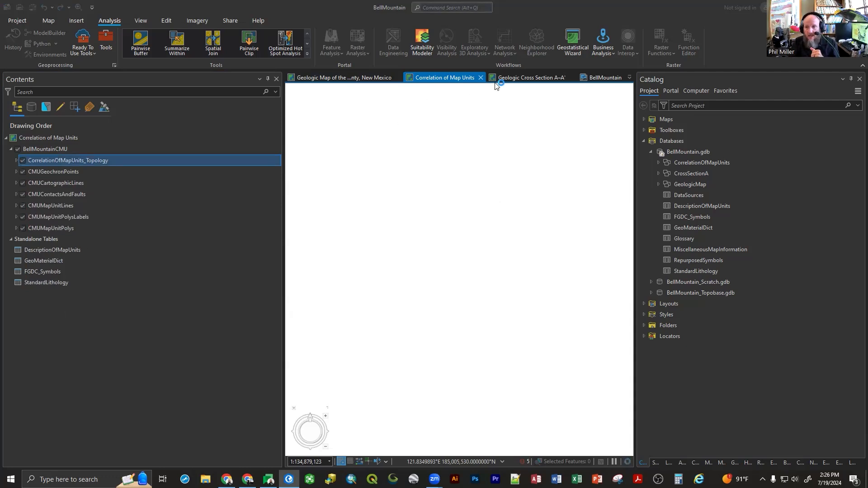
Step: In the Geologic Cross Section A–A' map, repair the topology layer's data source with CrossSectionA_Topology from BellMountain.gdb's CrossSectionA dataset
{"action": "left_click", "coordinate": [520, 77]}
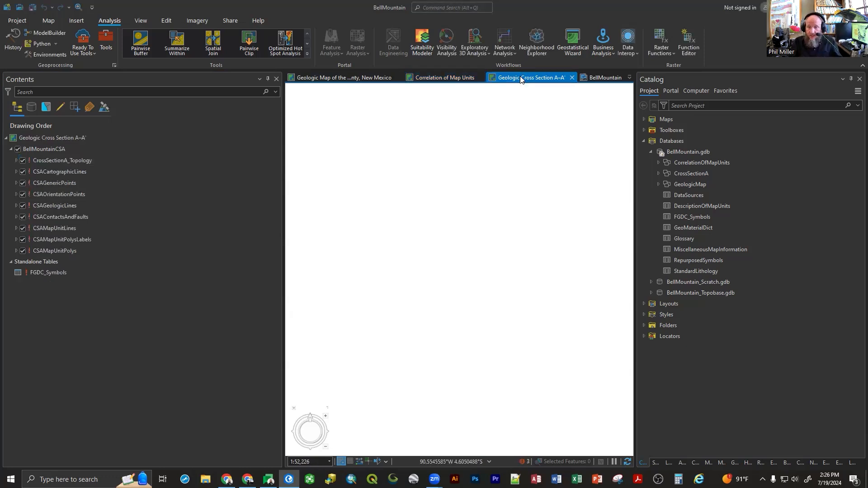
{"action": "left_click", "coordinate": [27, 159]}
{"action": "double_click", "coordinate": [322, 183]}
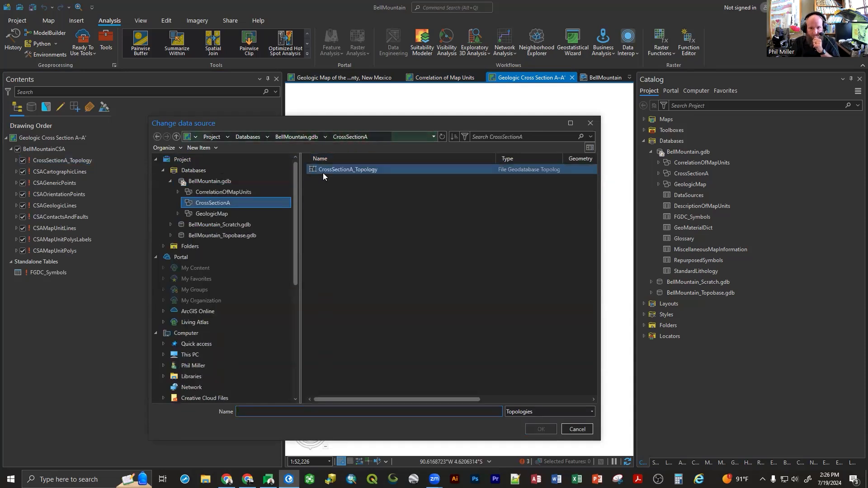
{"action": "double_click", "coordinate": [323, 170]}
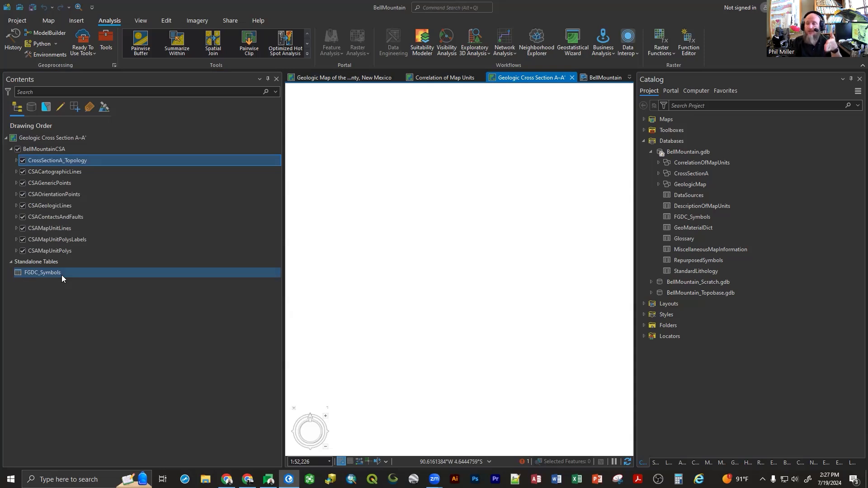
{"action": "mouse_move", "coordinate": [675, 155]}
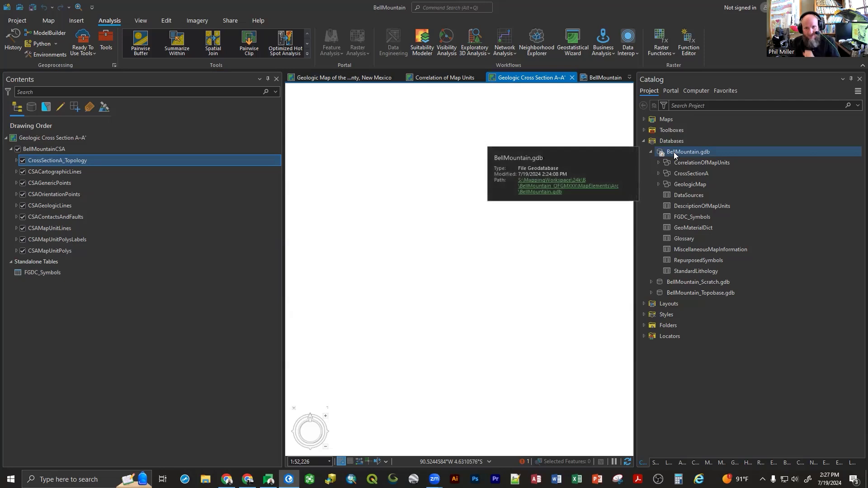
Step: Return to the geologic map view, minimize ArcGIS Pro and open a maximized File Explorer window
{"action": "left_click", "coordinate": [325, 77]}
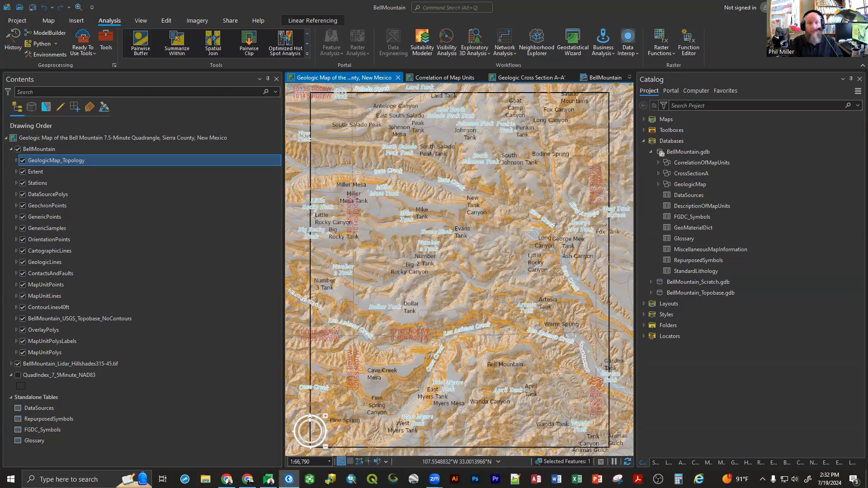
{"action": "left_click", "coordinate": [815, 7]}
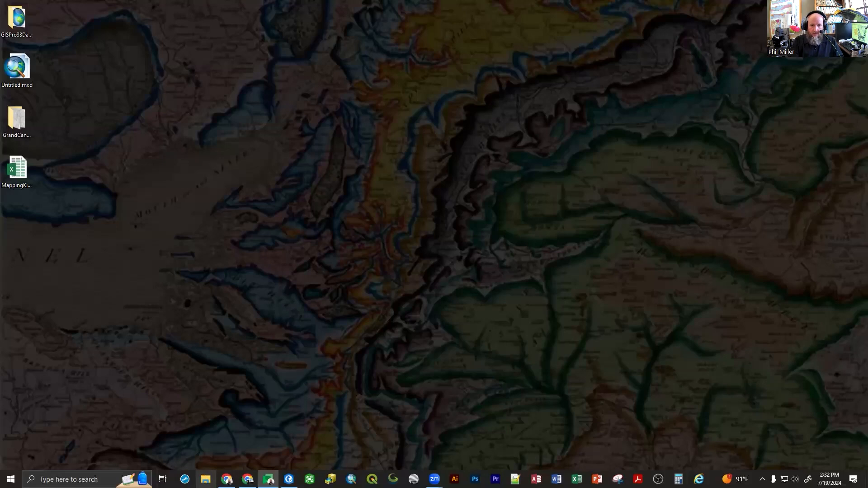
{"action": "left_click", "coordinate": [205, 480]}
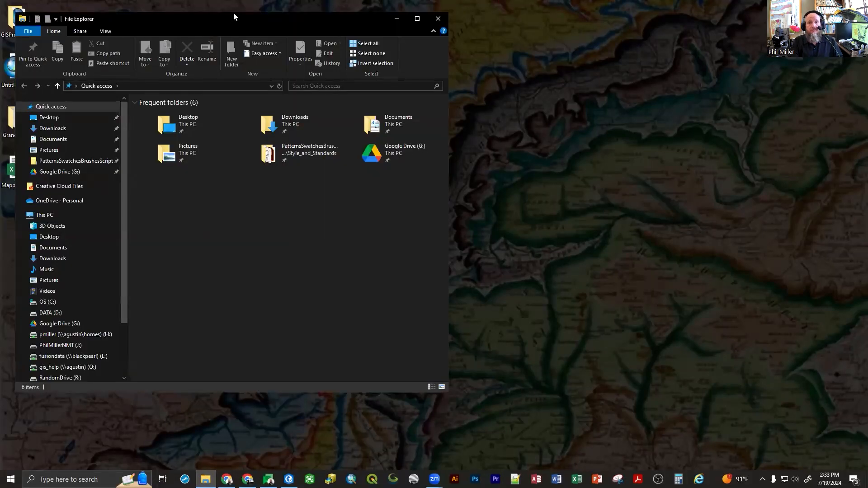
{"action": "double_click", "coordinate": [233, 17]}
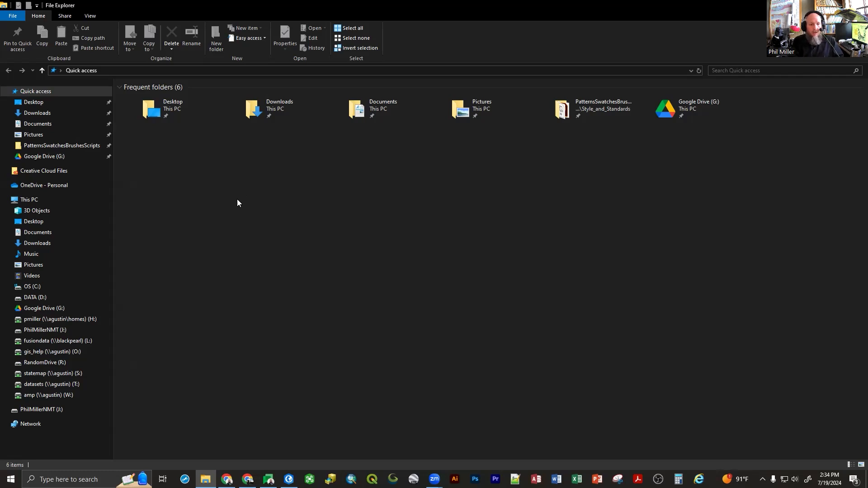
Step: Browse to the project folder D:\24k\B\BellMountain_OFGMXXX\MapElements\Arc
{"action": "left_click", "coordinate": [51, 300]}
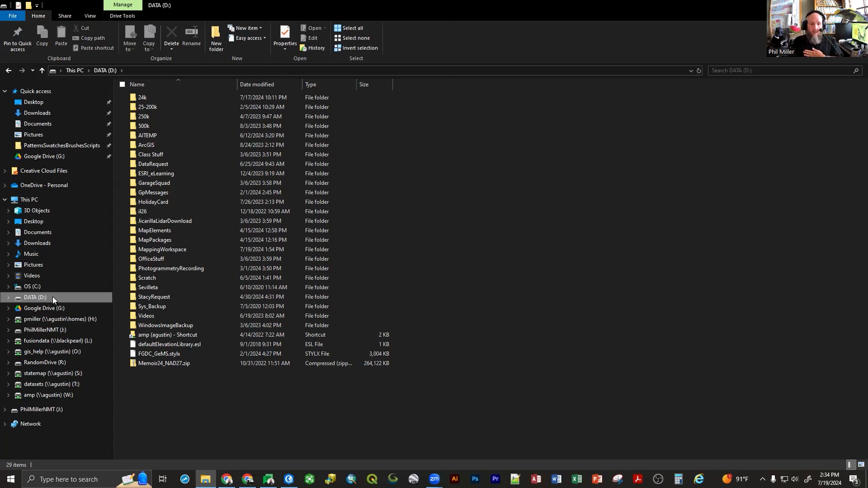
{"action": "double_click", "coordinate": [137, 98]}
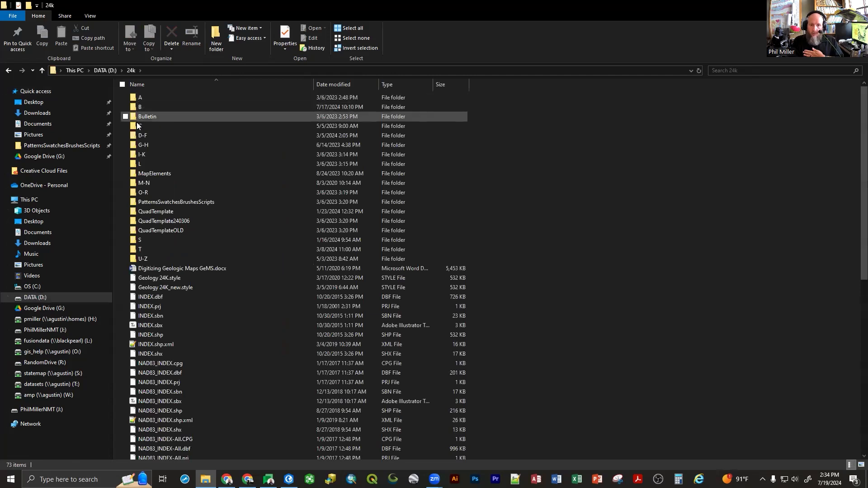
{"action": "double_click", "coordinate": [137, 108]}
{"action": "double_click", "coordinate": [146, 99]}
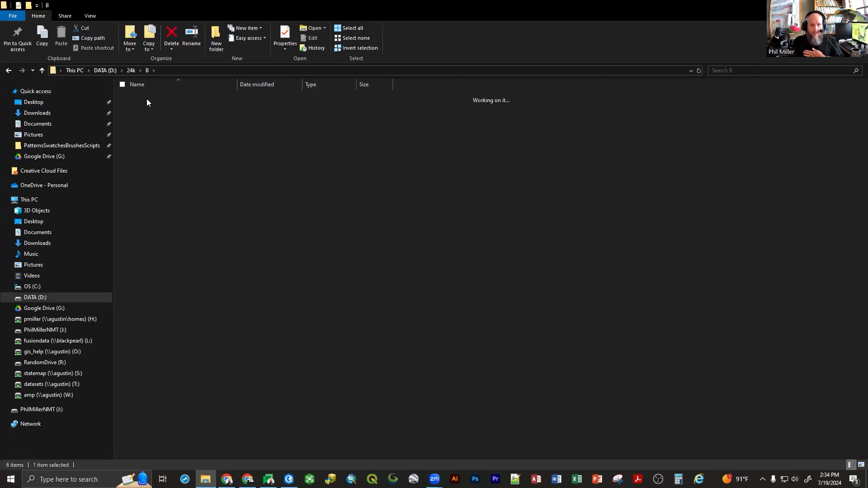
{"action": "double_click", "coordinate": [146, 98]}
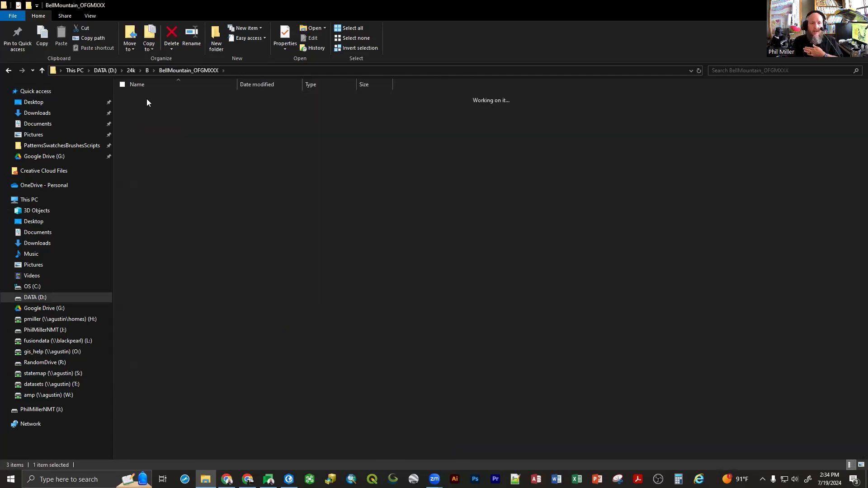
{"action": "double_click", "coordinate": [147, 99]}
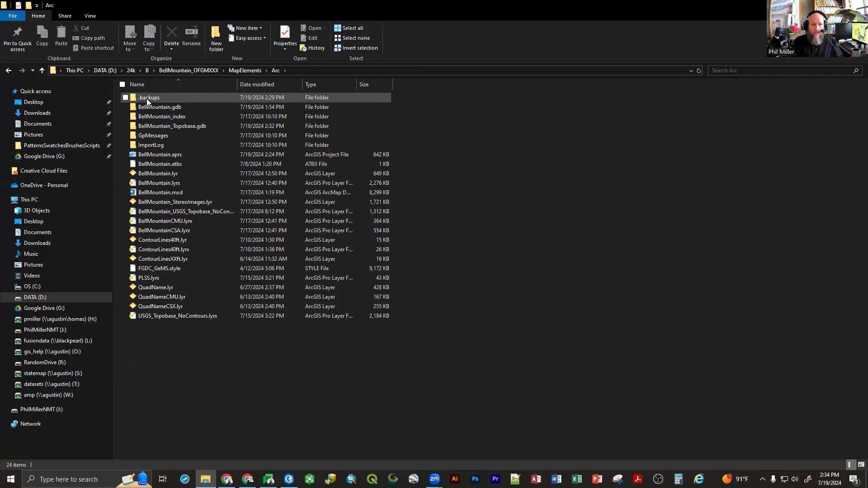
Step: Copy BellMountain.aprx, BellMountain.lyrx, BellMountainCMU.lyrx and BellMountainCSA.lyrx from the MapElements\Arc folder
{"action": "left_click", "coordinate": [147, 156]}
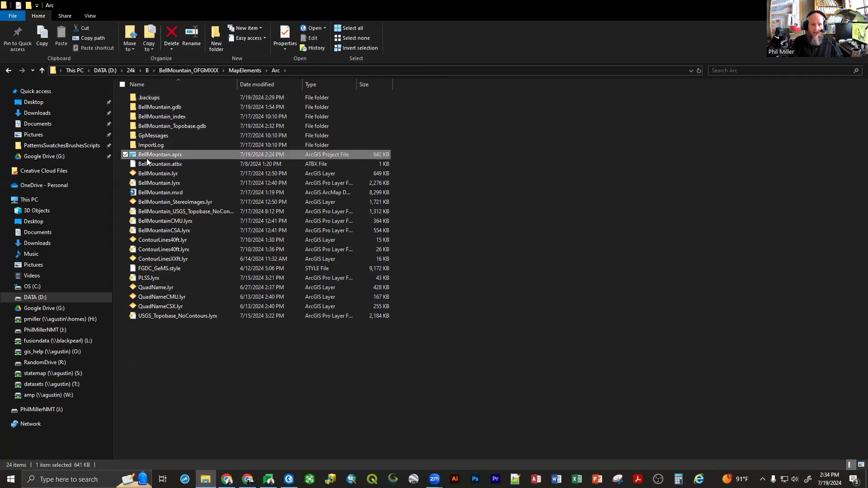
{"action": "left_click", "coordinate": [146, 183], "text": "ctrl"}
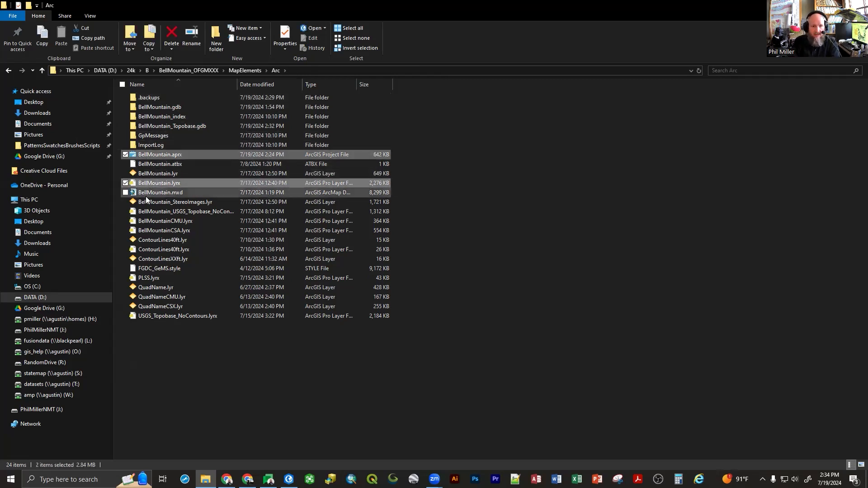
{"action": "left_click", "coordinate": [146, 232], "text": "ctrl"}
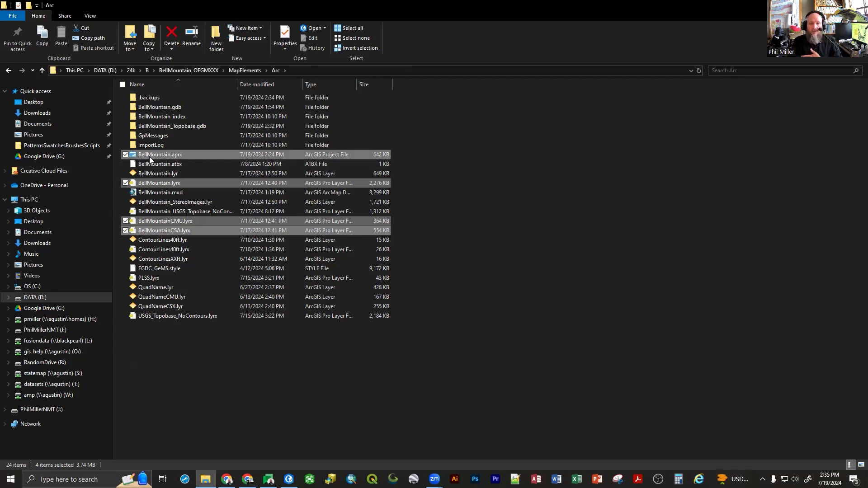
{"action": "right_click", "coordinate": [154, 231]}
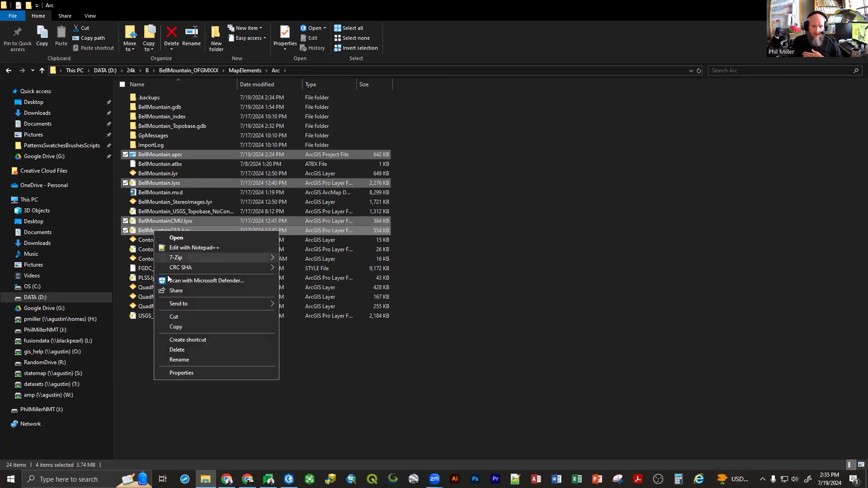
{"action": "left_click", "coordinate": [177, 327]}
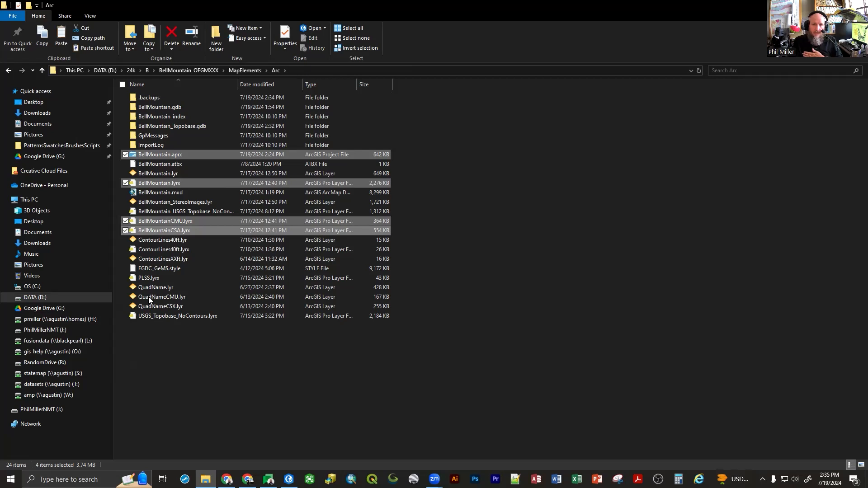
Step: Paste the copied project and layer files into BellMountain_OFGMXXX\Repository\Arc
{"action": "left_click", "coordinate": [178, 70]}
{"action": "double_click", "coordinate": [150, 116]}
{"action": "double_click", "coordinate": [150, 100]}
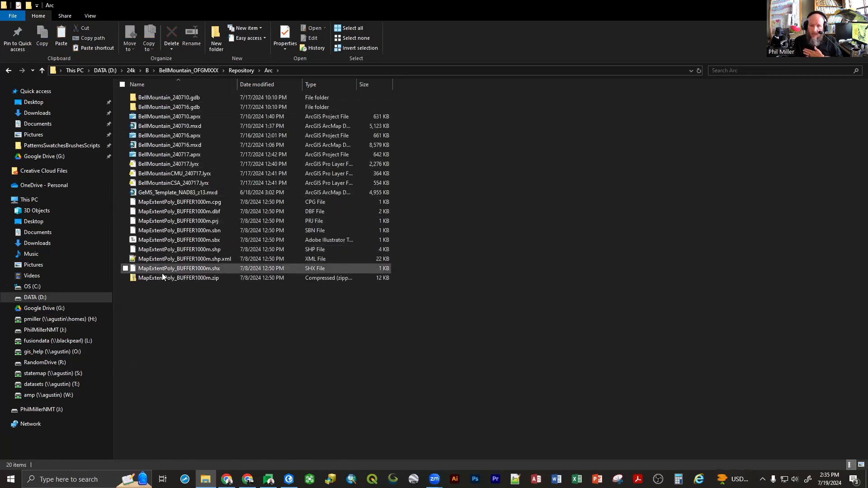
{"action": "right_click", "coordinate": [164, 310]}
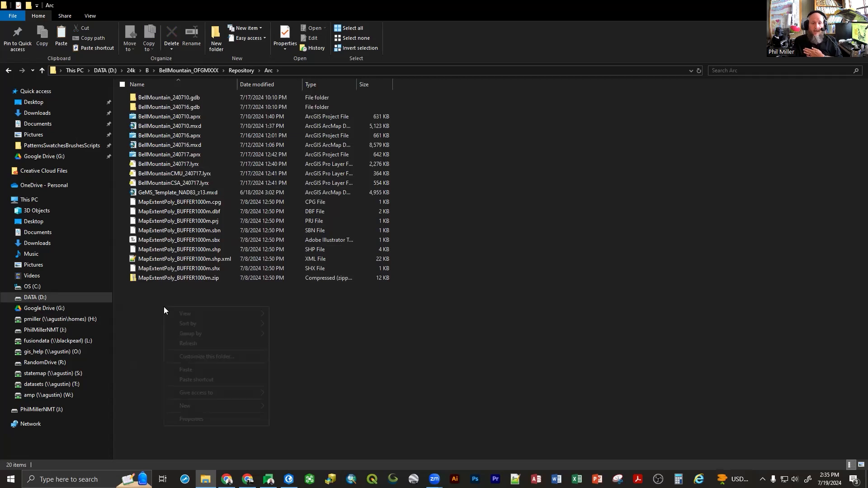
{"action": "left_click", "coordinate": [179, 371]}
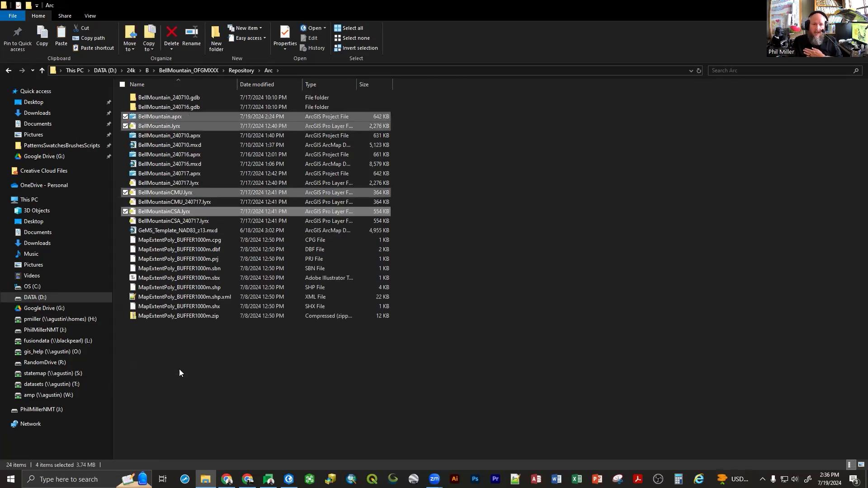
{"action": "left_click", "coordinate": [179, 370]}
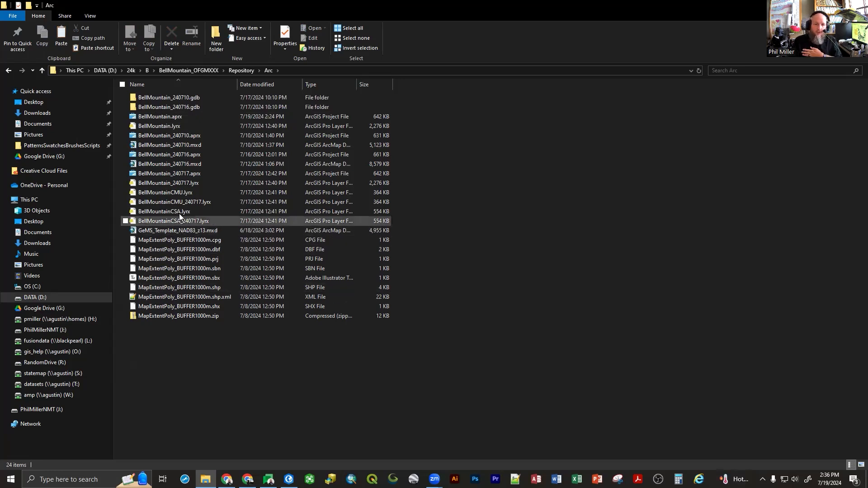
Step: Rename the repository copy of BellMountain.aprx to BellMountain_240719.aprx and select the _240719 suffix for reuse
{"action": "left_click", "coordinate": [170, 116]}
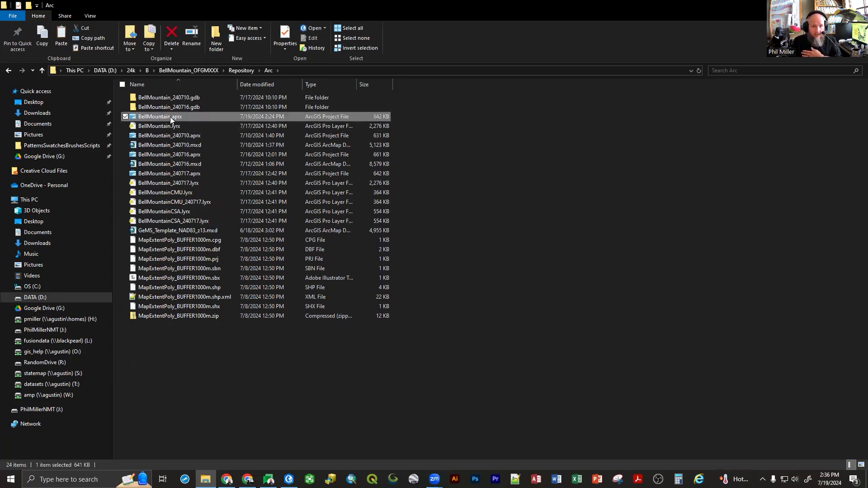
{"action": "left_click", "coordinate": [170, 117]}
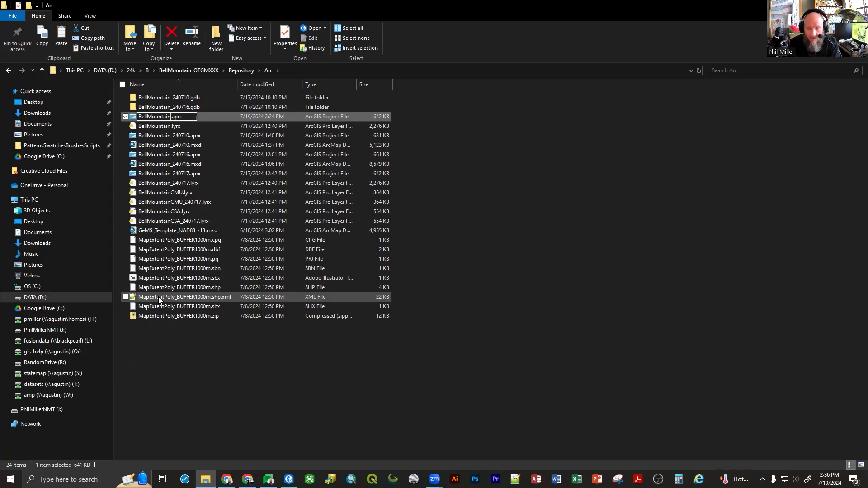
{"action": "type", "text": "_"}
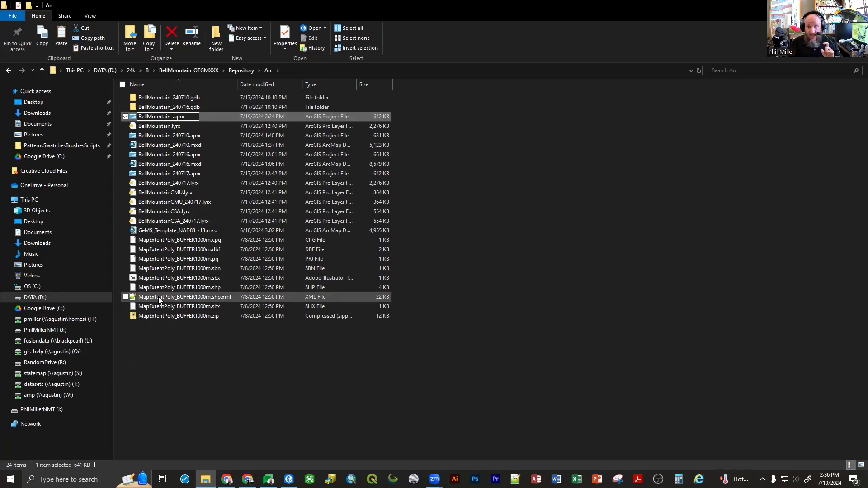
{"action": "type", "text": "24"}
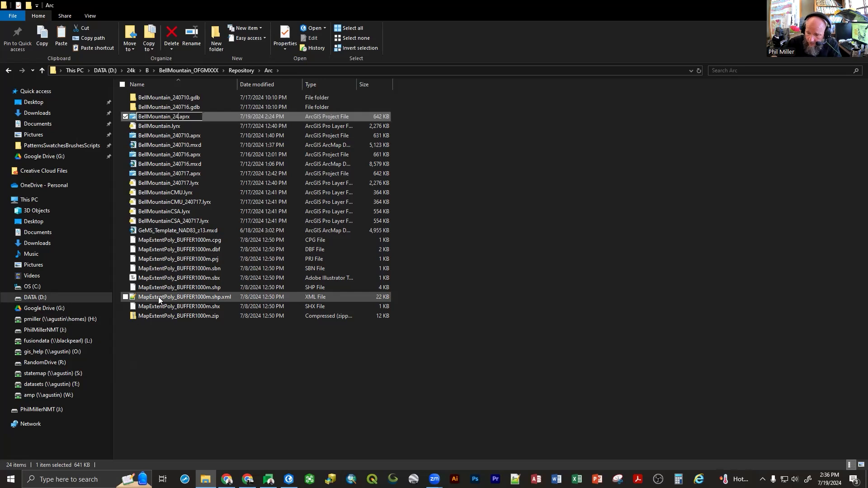
{"action": "type", "text": "0719"}
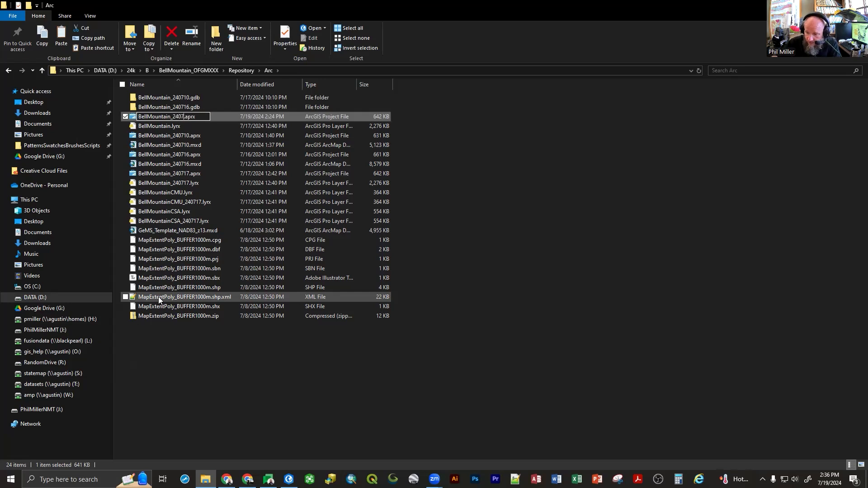
{"action": "key", "text": "shift+Left"}
{"action": "key", "text": "shift+Left"}
{"action": "key", "text": "shift+Left"}
{"action": "key", "text": "shift+Left"}
{"action": "key", "text": "shift+Left"}
{"action": "key", "text": "shift+Left"}
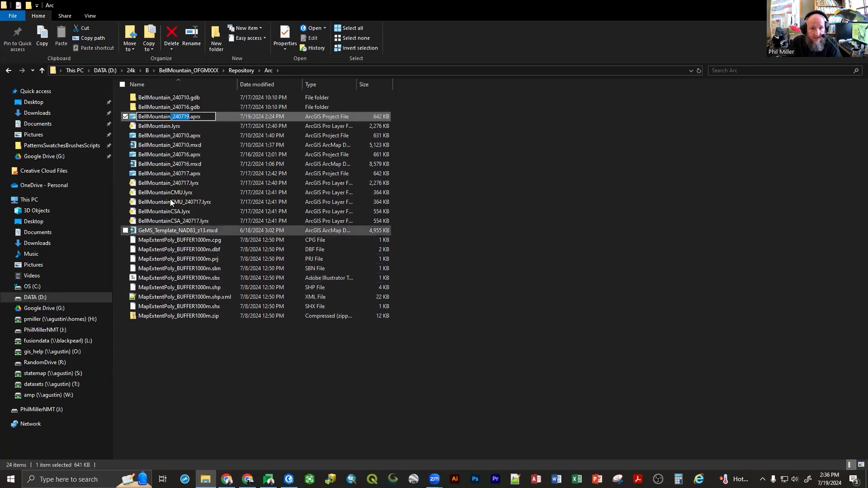
Step: Rename the repository copy of BellMountain.lyrx to BellMountain_240719.lyrx
{"action": "left_click", "coordinate": [170, 127]}
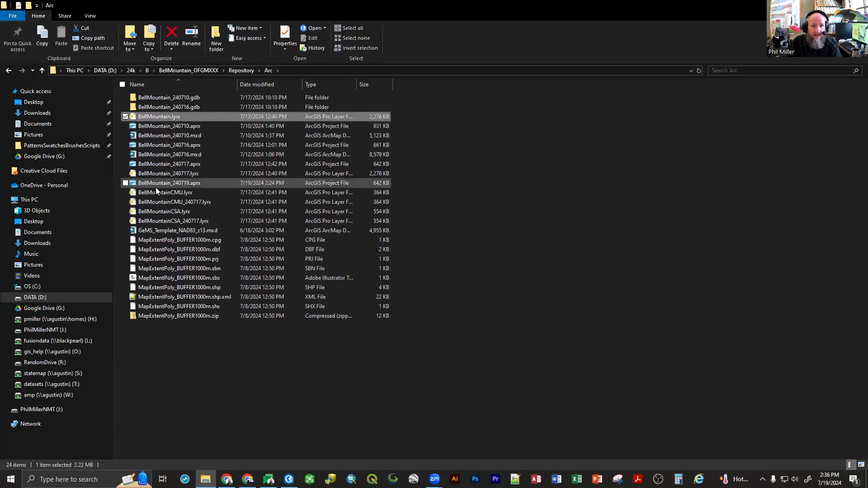
{"action": "left_click", "coordinate": [170, 117]}
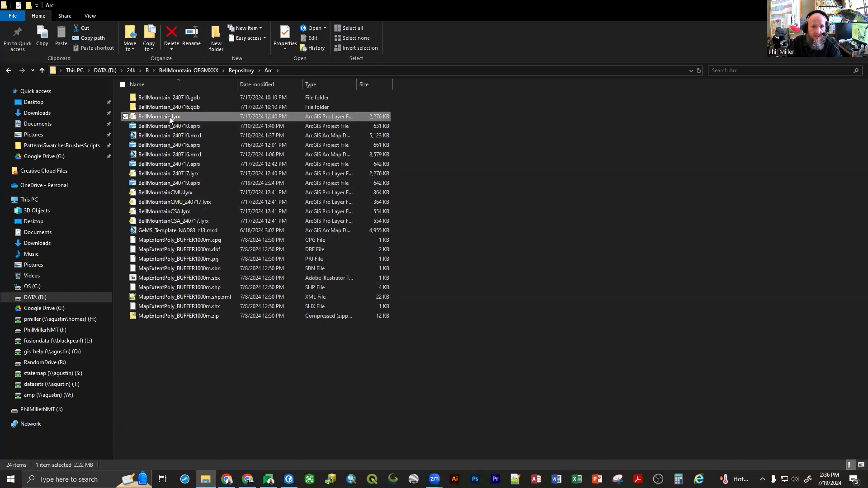
{"action": "left_click", "coordinate": [170, 116]}
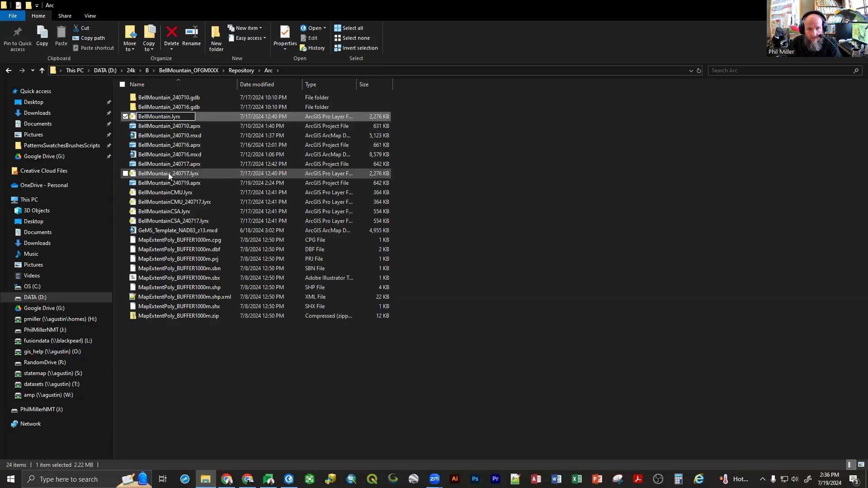
{"action": "type", "text": "_240719"}
Step: Rename the repository copy of BellMountainCMU.lyrx to BellMountainCMU_240719.lyrx
{"action": "left_click", "coordinate": [174, 193]}
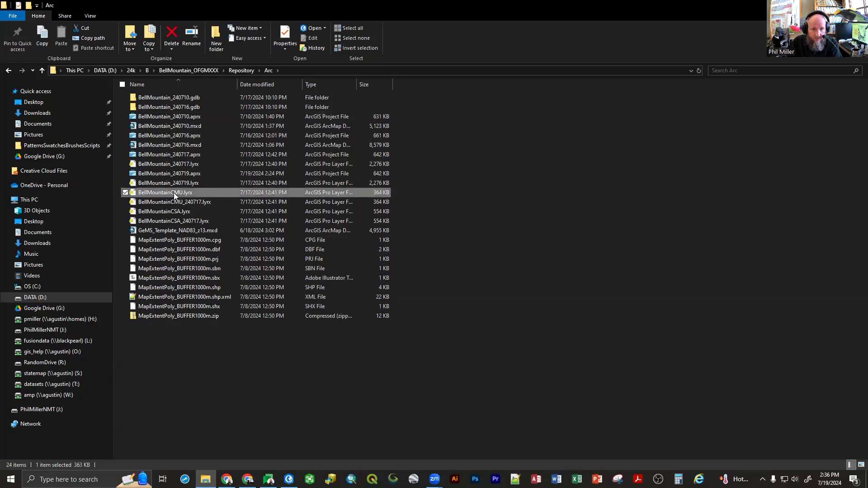
{"action": "left_click", "coordinate": [183, 192]}
{"action": "left_click", "coordinate": [183, 193]}
{"action": "type", "text": "_240719"}
Step: Rename the repository copy of BellMountainCSA.lyrx to BellMountainCSA_240719.lyrx
{"action": "left_click", "coordinate": [180, 212]}
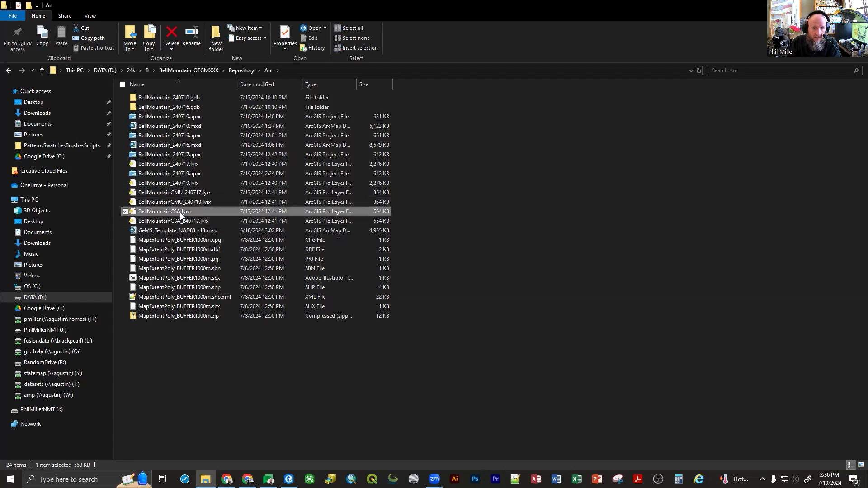
{"action": "left_click", "coordinate": [180, 212]}
{"action": "left_click", "coordinate": [180, 212]}
{"action": "type", "text": "_240719"}
{"action": "left_click", "coordinate": [179, 379]}
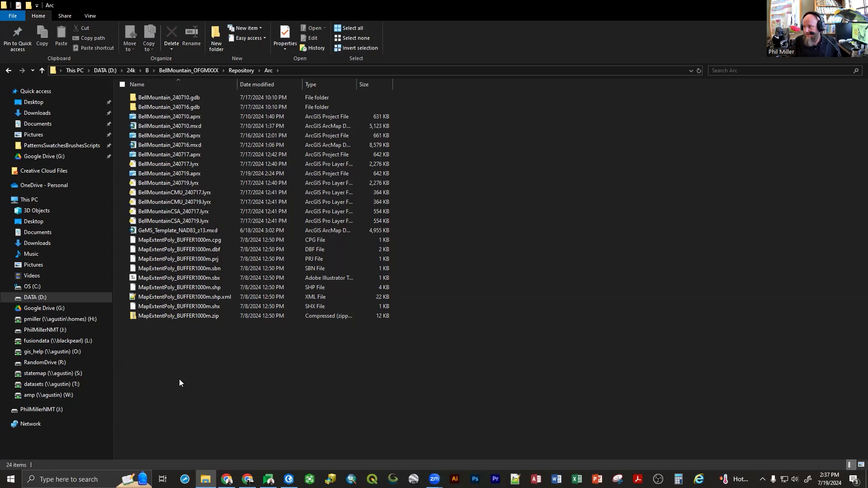
Step: Return to the local BellMountain_OFGMXXX\MapElements\Arc folder to review the working project files
{"action": "left_click", "coordinate": [170, 72]}
{"action": "double_click", "coordinate": [163, 98]}
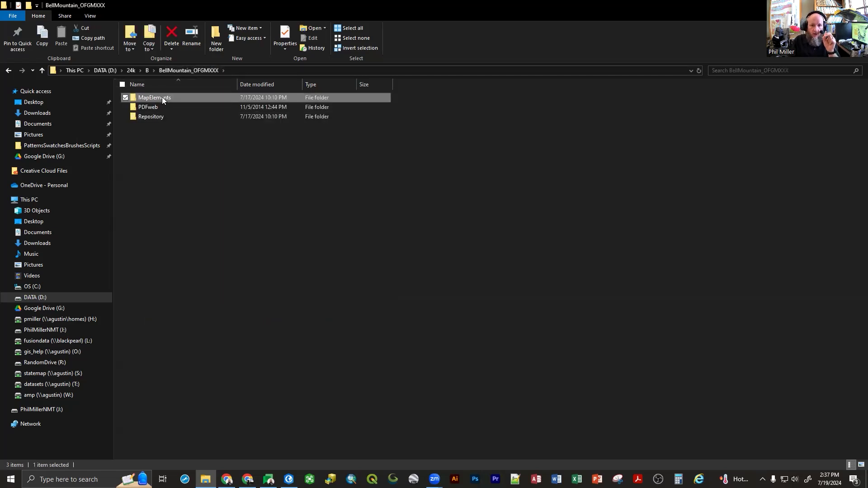
{"action": "double_click", "coordinate": [162, 97]}
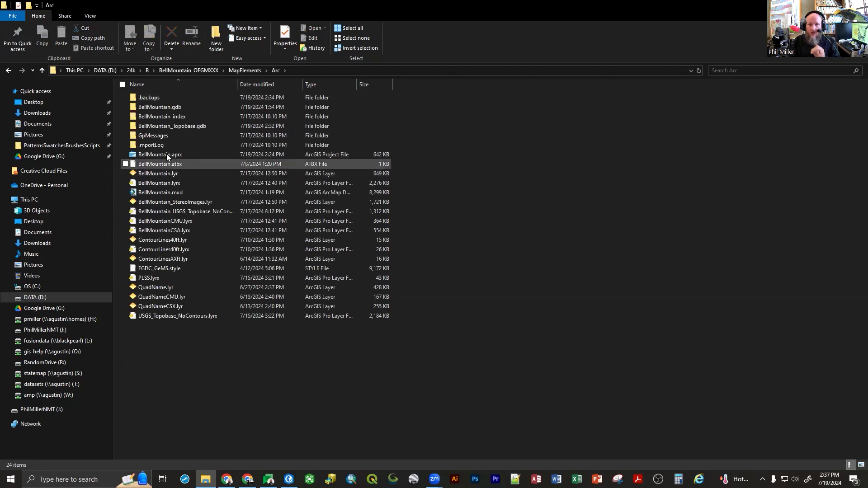
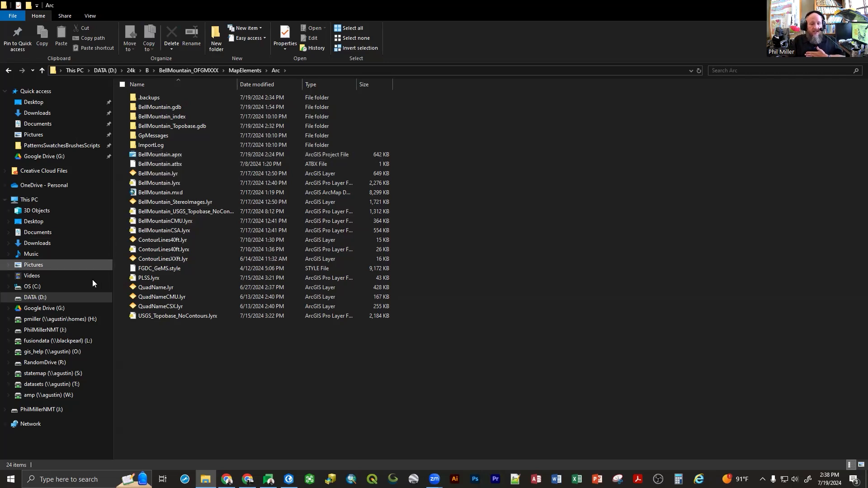
Step: On the statemap (S:) drive, browse to MappingWorkspace\24k\B\BellMountain_OFGMXXX\MapElements\Arc and look at its geodatabases
{"action": "left_click", "coordinate": [77, 375]}
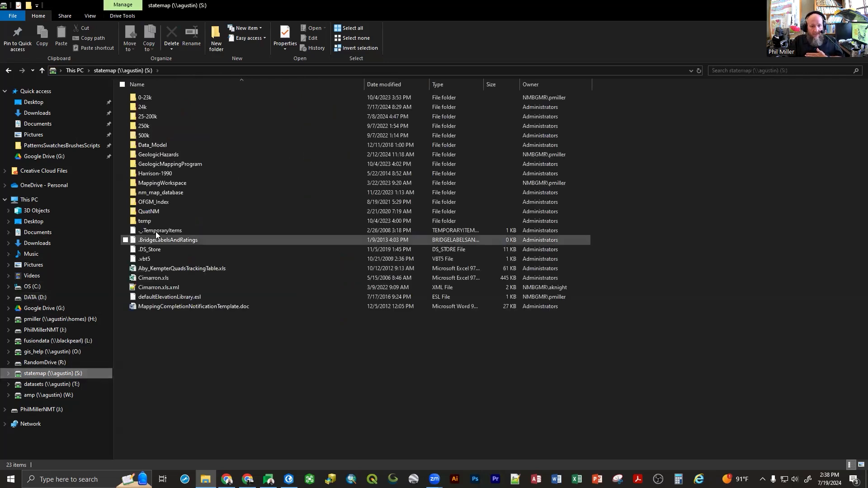
{"action": "double_click", "coordinate": [164, 182]}
{"action": "double_click", "coordinate": [150, 117]}
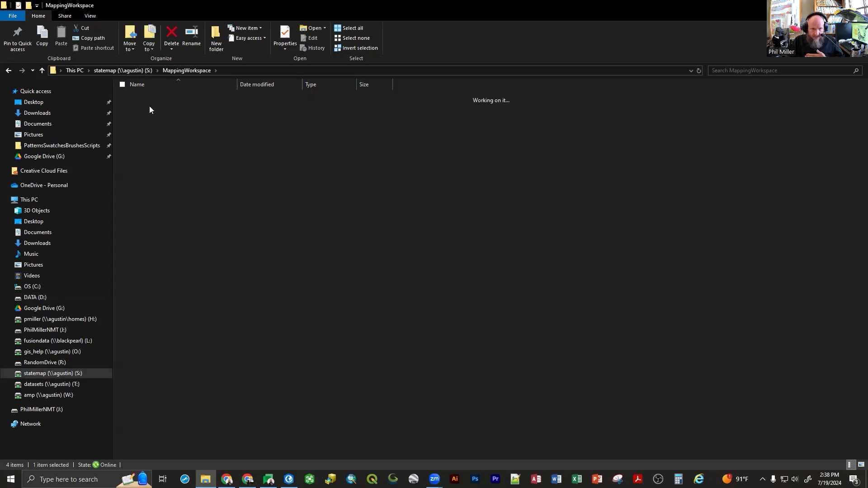
{"action": "double_click", "coordinate": [150, 98]}
{"action": "double_click", "coordinate": [149, 98]}
{"action": "double_click", "coordinate": [149, 98]}
{"action": "left_click", "coordinate": [149, 98]}
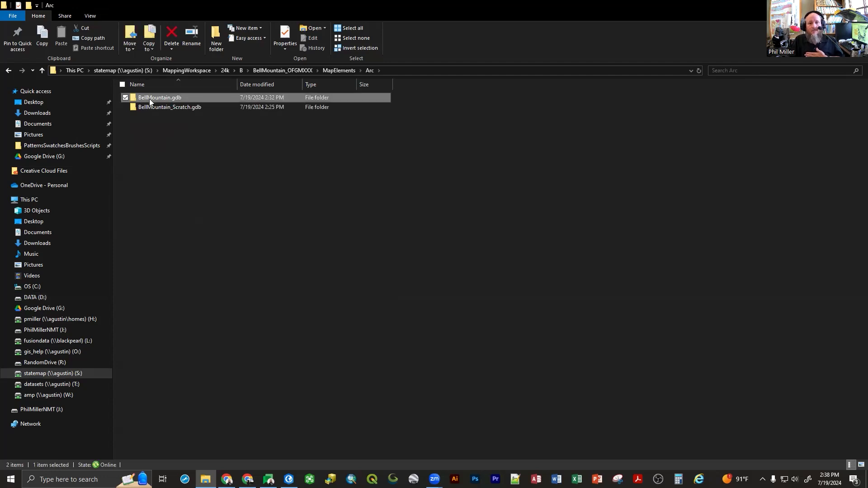
{"action": "left_click", "coordinate": [149, 107]}
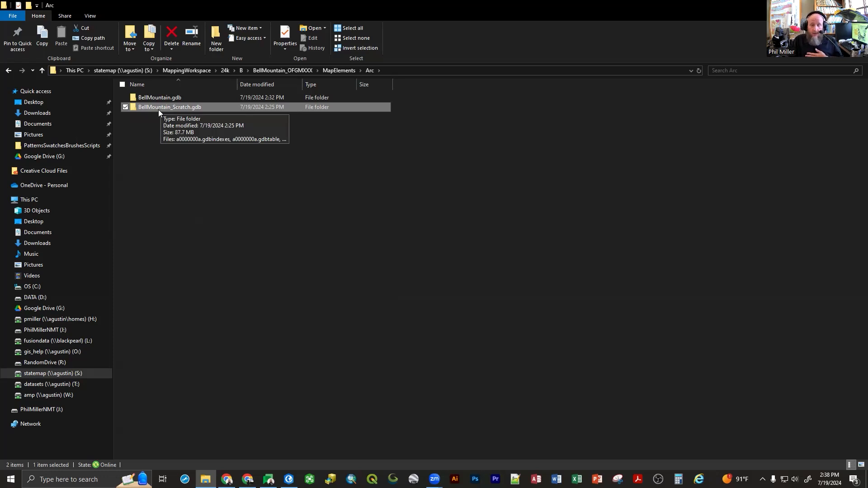
Step: Copy BellMountain.gdb into the MappingWorkspace project's BellMountain_OFGMXXX\Repository\Arc folder
{"action": "left_click", "coordinate": [158, 98]}
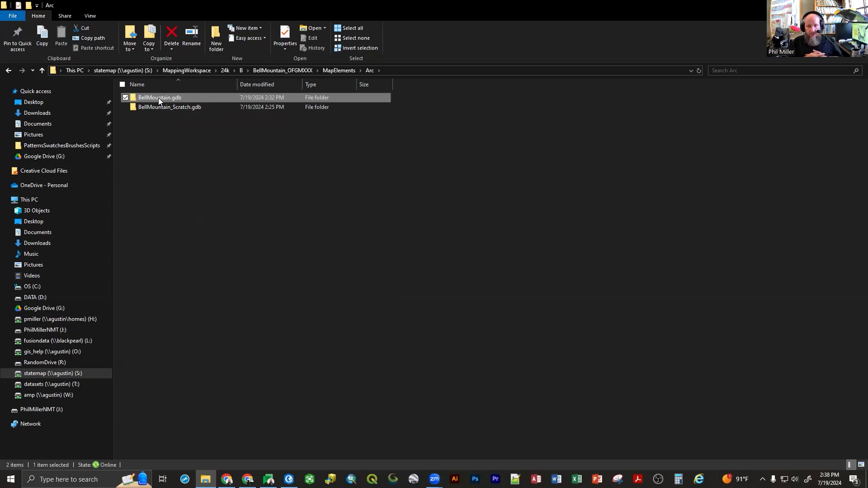
{"action": "right_click", "coordinate": [158, 98]}
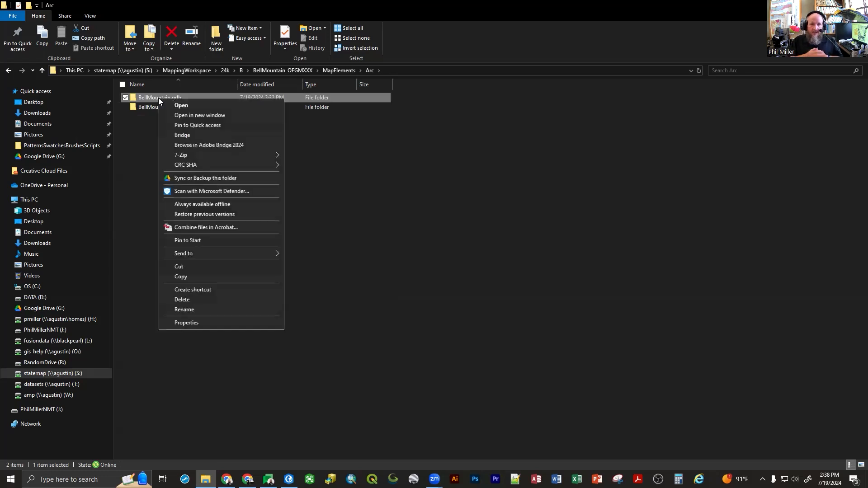
{"action": "left_click", "coordinate": [187, 278]}
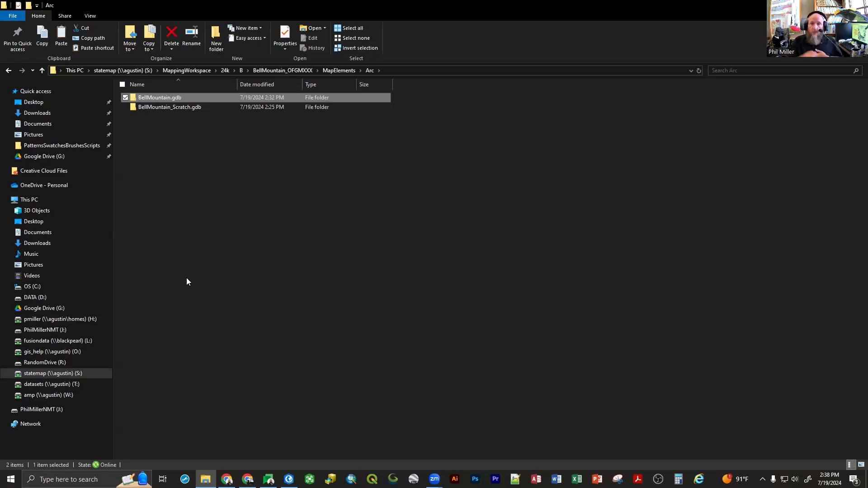
{"action": "left_click", "coordinate": [263, 70]}
{"action": "double_click", "coordinate": [156, 109]}
{"action": "left_click", "coordinate": [156, 99]}
{"action": "double_click", "coordinate": [156, 99]}
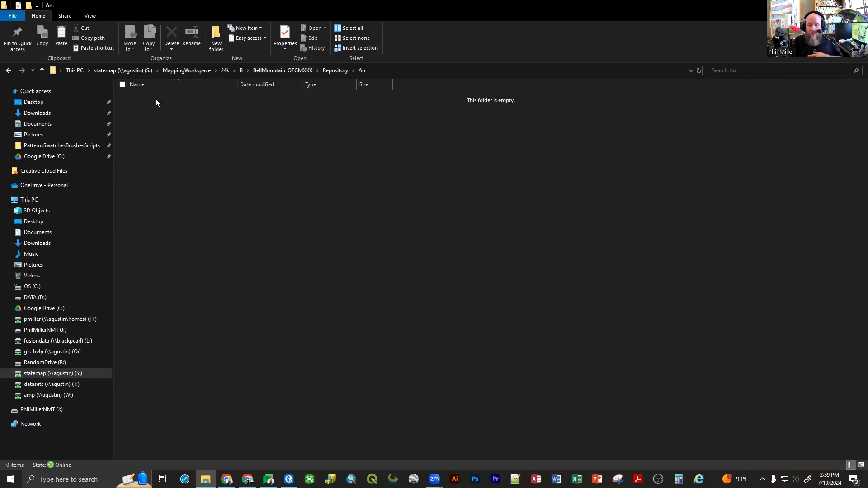
{"action": "key", "text": "ctrl+v"}
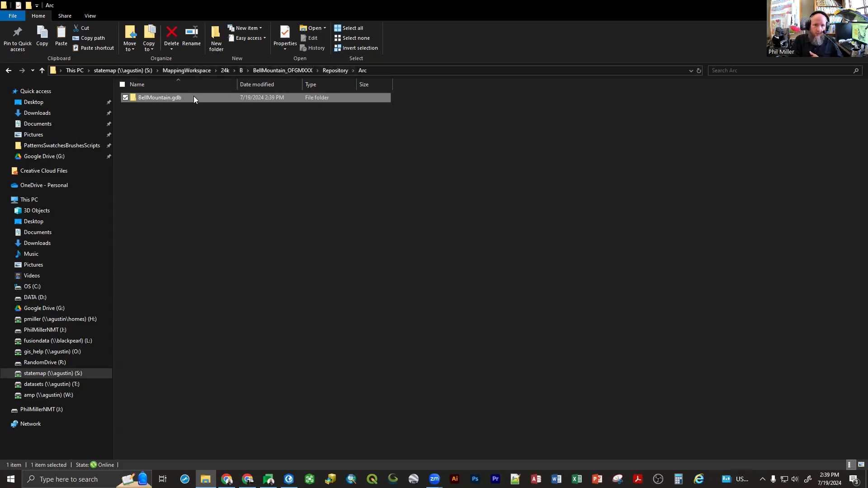
Step: Rename the repository copy of BellMountain.gdb to BellMountain_240719.gdb
{"action": "left_click", "coordinate": [170, 98]}
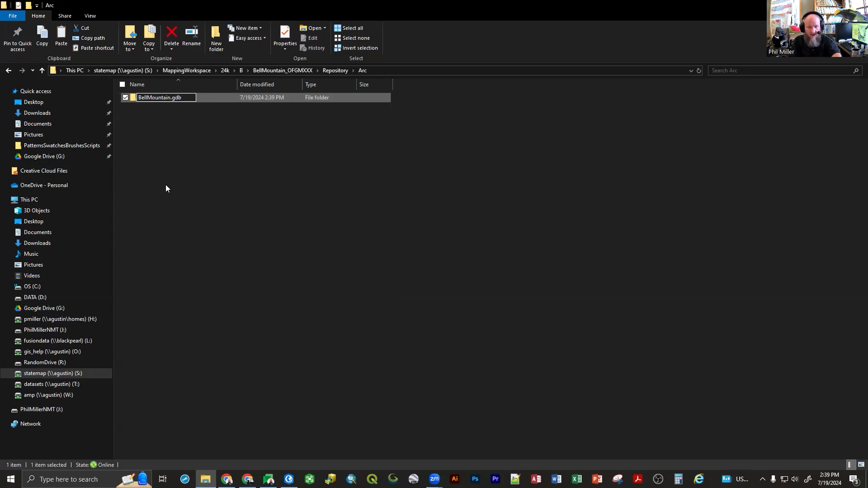
{"action": "type", "text": "240719"}
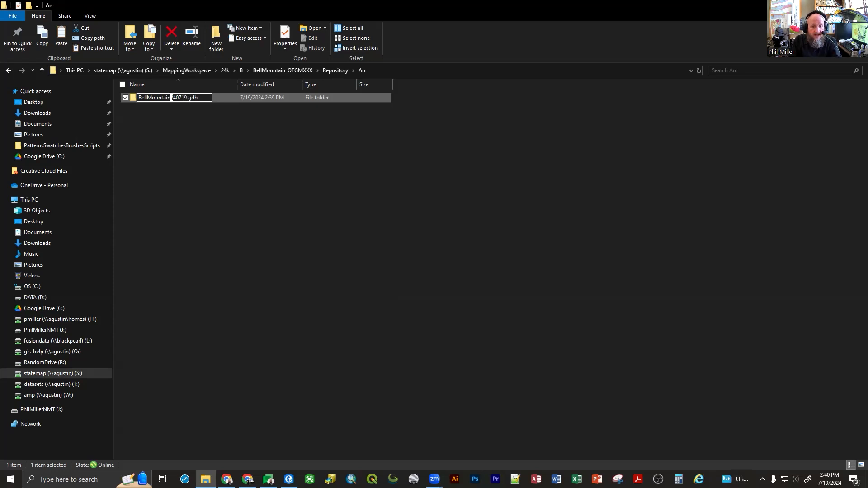
{"action": "key", "text": "Left"}
{"action": "key", "text": "Left"}
{"action": "key", "text": "Left"}
{"action": "key", "text": "Left"}
{"action": "key", "text": "Left"}
{"action": "key", "text": "Left"}
{"action": "type", "text": "_"}
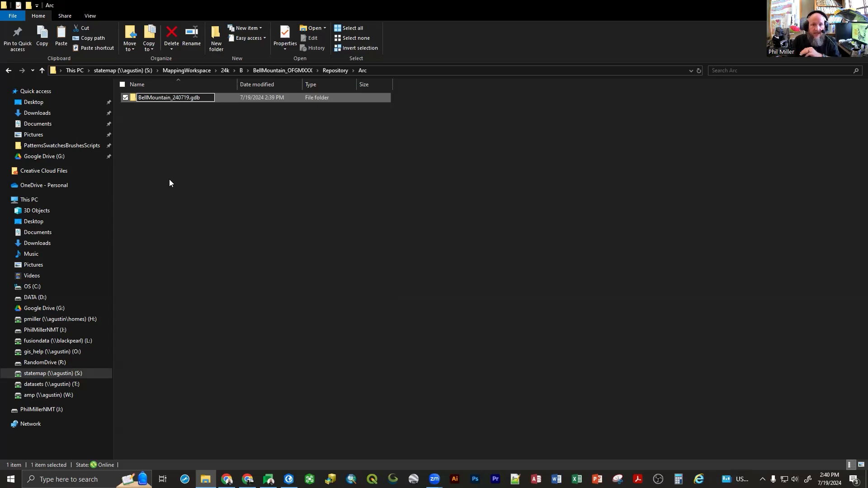
{"action": "left_click", "coordinate": [169, 179]}
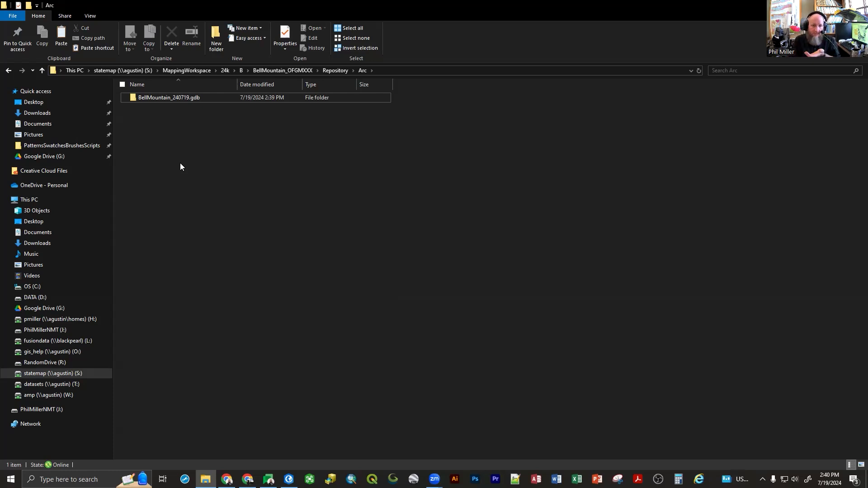
Step: Return to the MappingWorkspace project's BellMountain_OFGMXXX\MapElements\Arc folder to look at the working geodatabases
{"action": "mouse_move", "coordinate": [163, 99]}
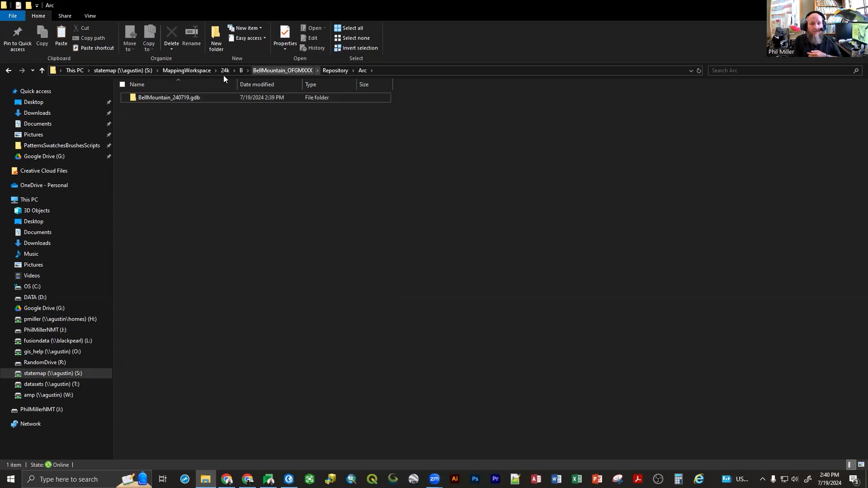
{"action": "left_click", "coordinate": [272, 71]}
{"action": "double_click", "coordinate": [154, 100]}
{"action": "double_click", "coordinate": [155, 100]}
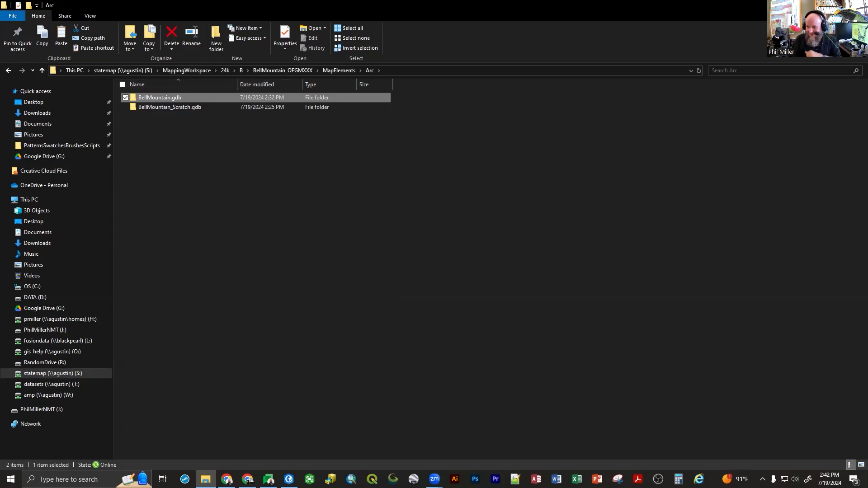
Step: Switch to ArcGIS Pro, bring up the Create Features templates, and collapse the ContactsAndFaults and CartographicLines groups
{"action": "left_click", "coordinate": [858, 4]}
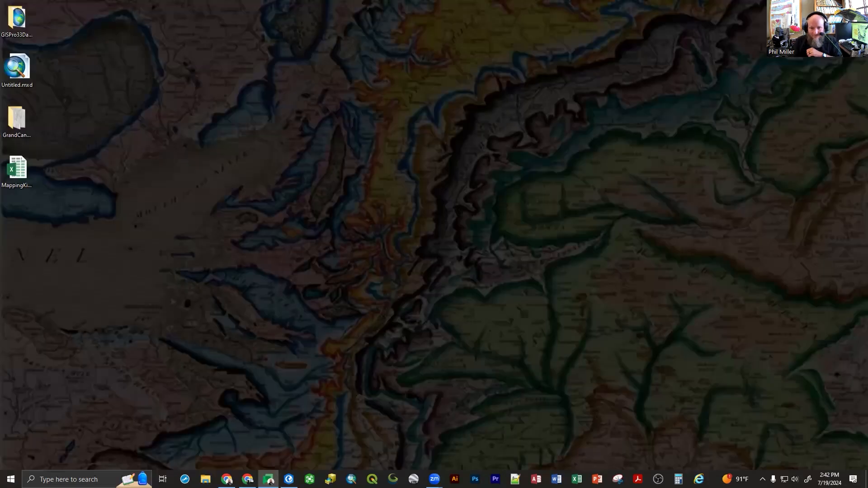
{"action": "left_click", "coordinate": [290, 480]}
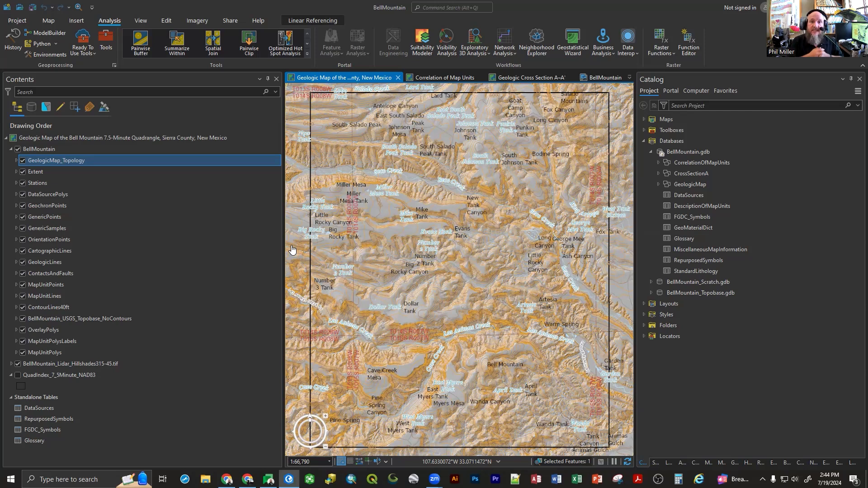
{"action": "left_click", "coordinate": [693, 463]}
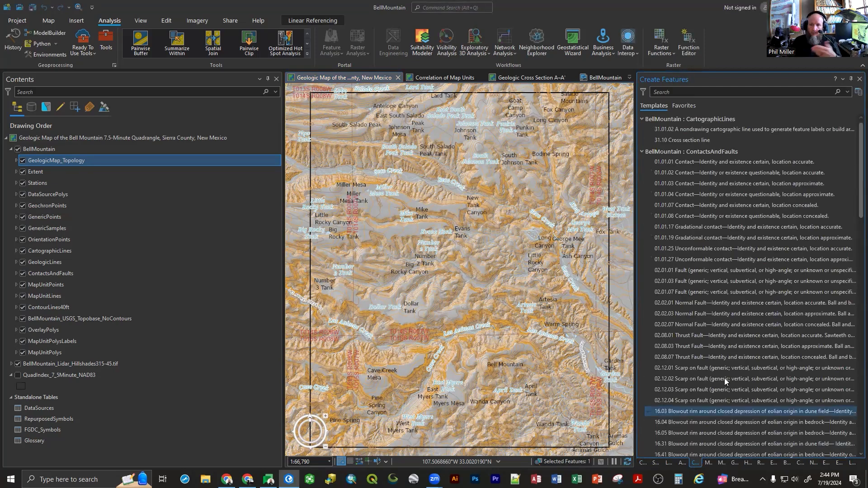
{"action": "left_click", "coordinate": [688, 179]}
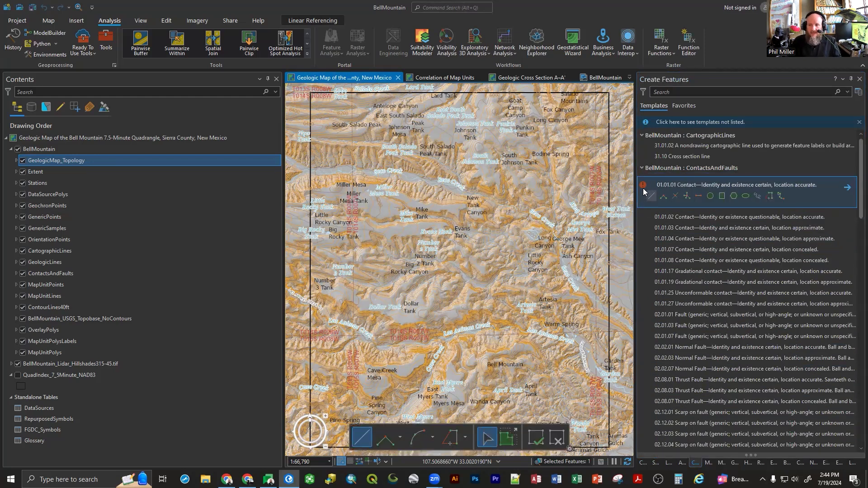
{"action": "mouse_move", "coordinate": [644, 191]}
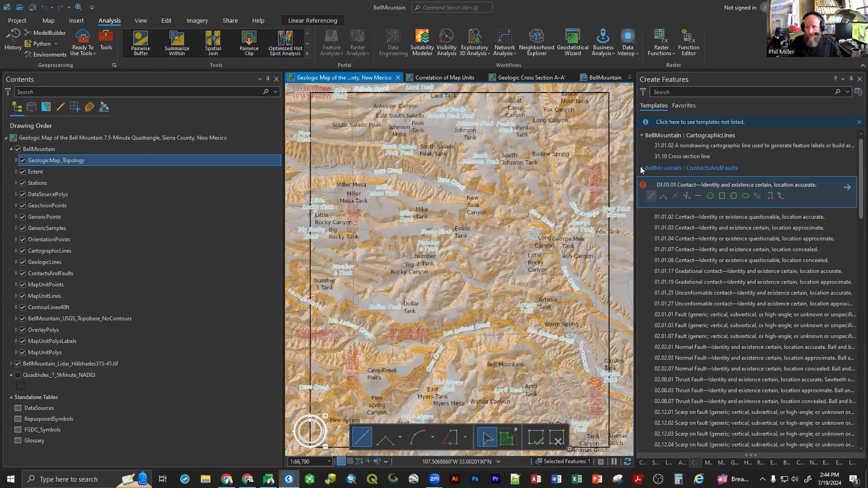
{"action": "left_click", "coordinate": [641, 152]}
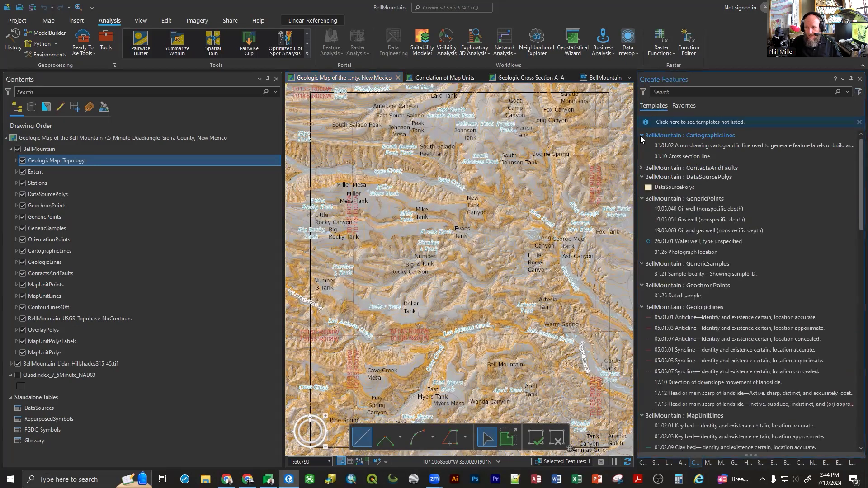
{"action": "left_click", "coordinate": [640, 135]}
Step: Set the 31.21 Sample locality template's DataSourceID to DSDarthMiller, LocationSourceID to LSTopo and AnalysisSourceID to ASNMGRL
{"action": "left_click", "coordinate": [667, 250]}
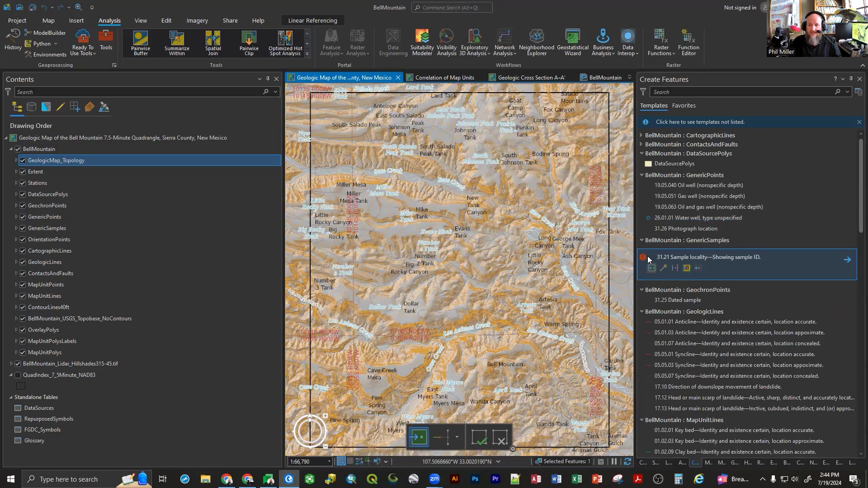
{"action": "left_click", "coordinate": [643, 256]}
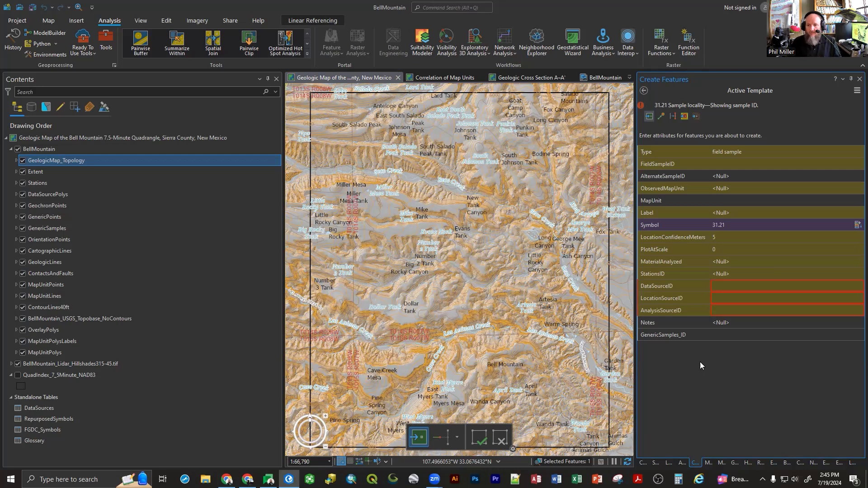
{"action": "left_click", "coordinate": [718, 286]}
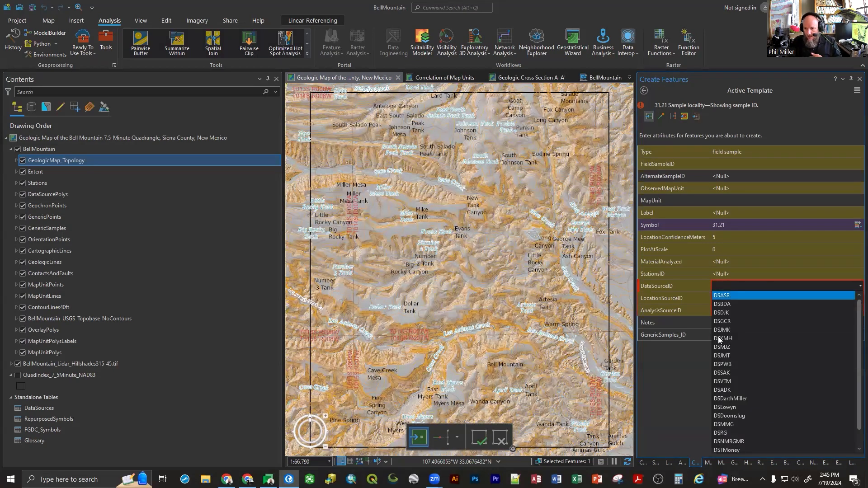
{"action": "left_click", "coordinate": [752, 398]}
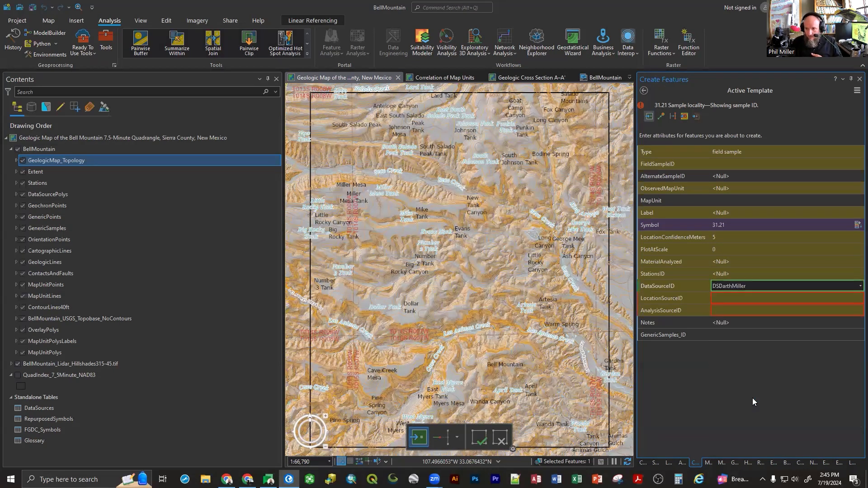
{"action": "left_click", "coordinate": [739, 300]}
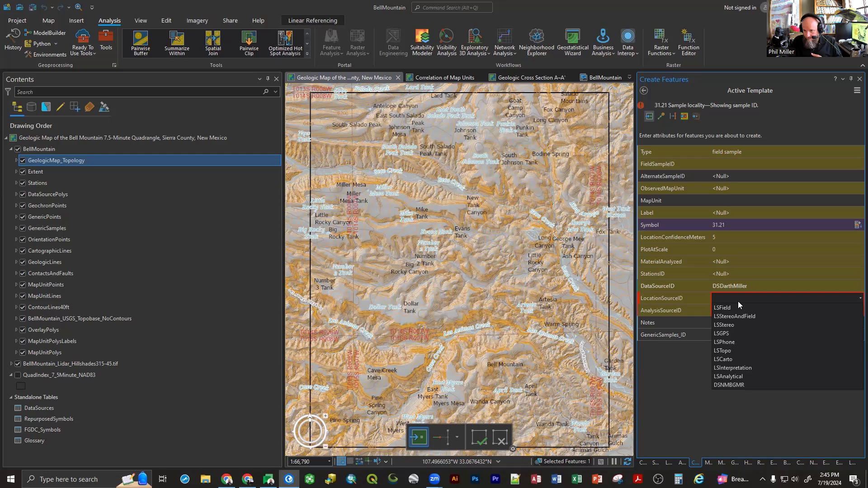
{"action": "left_click", "coordinate": [738, 351]}
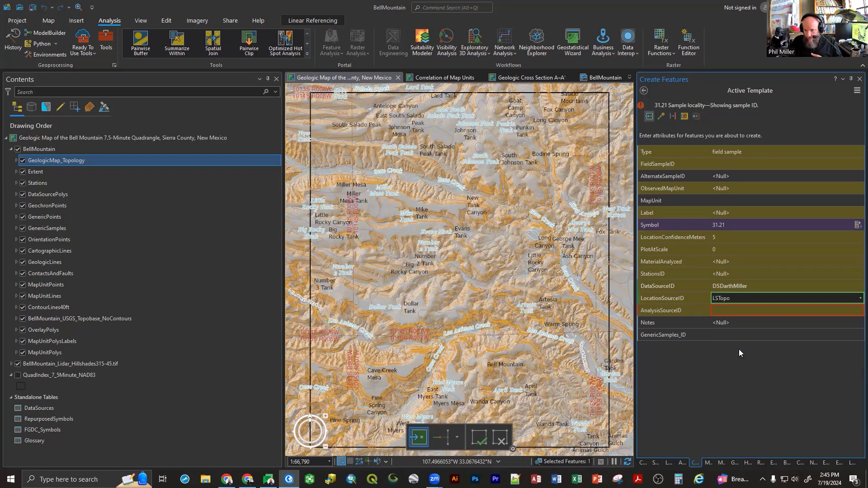
{"action": "left_click", "coordinate": [737, 310]}
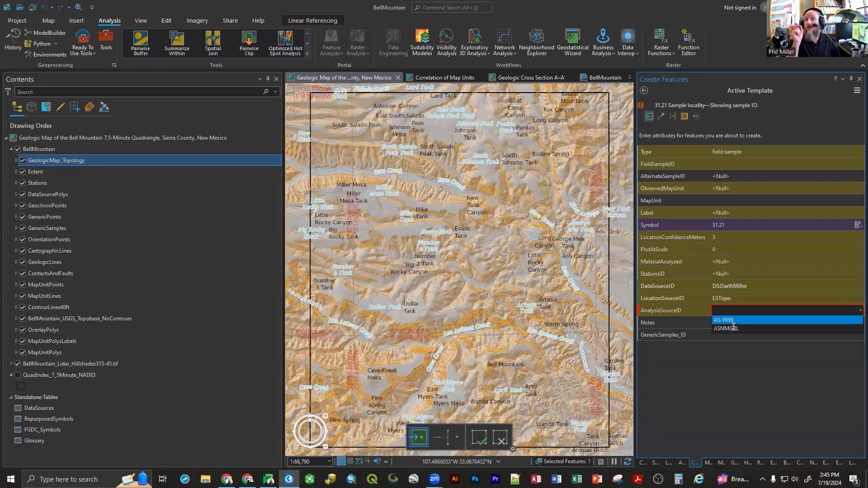
{"action": "left_click", "coordinate": [734, 328]}
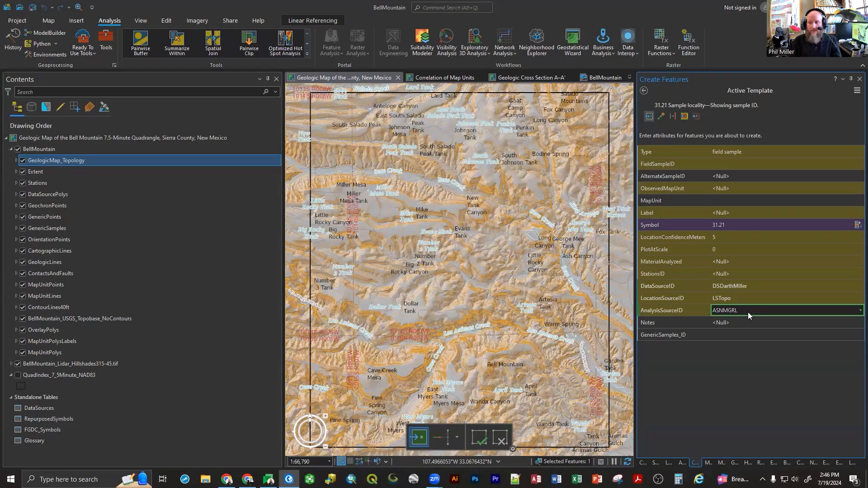
Step: Place a 31.21 Sample locality point north of New Tank on the map and return to the template list
{"action": "left_click", "coordinate": [724, 371]}
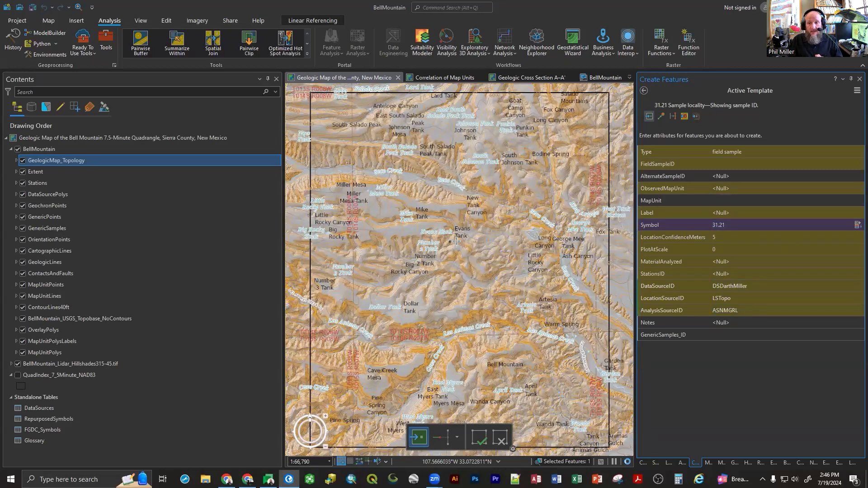
{"action": "left_click", "coordinate": [493, 179]}
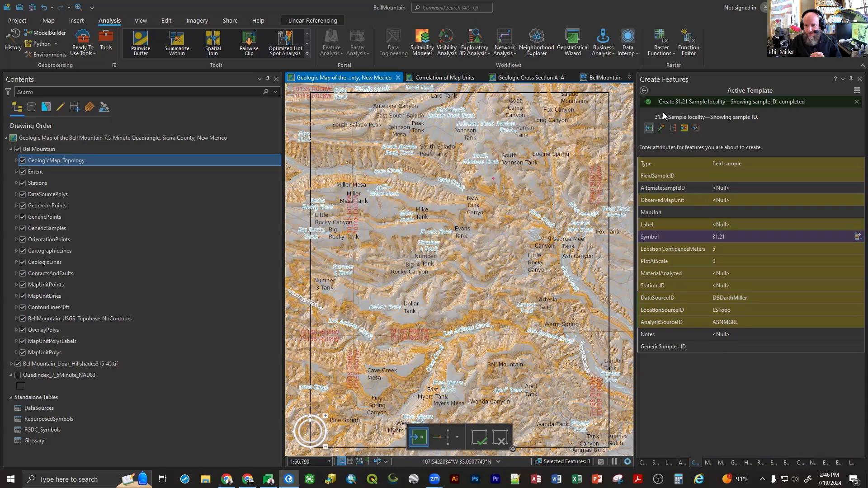
{"action": "left_click", "coordinate": [644, 91]}
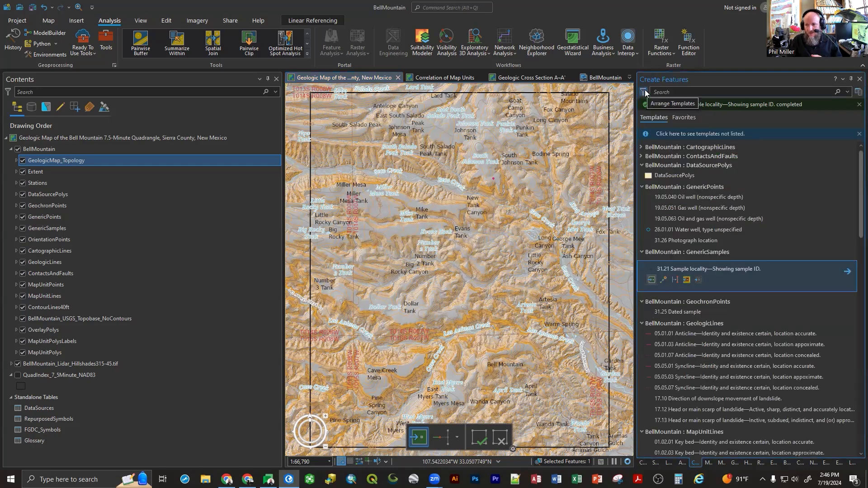
Step: Expand the CartographicLines and ContactsAndFaults groups, look through the remaining templates, and select 08.01.03 Vertical generic foliation
{"action": "left_click", "coordinate": [640, 147]}
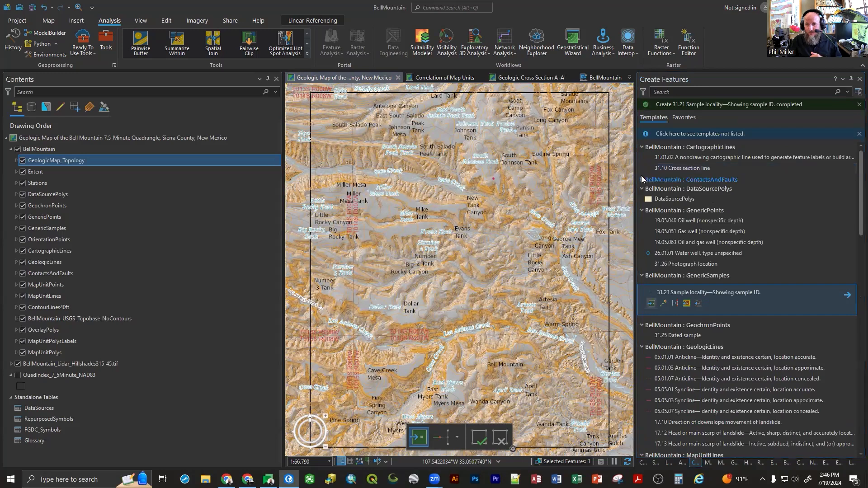
{"action": "left_click", "coordinate": [640, 163]}
{"action": "scroll", "coordinate": [686, 165], "scroll_direction": "down", "scroll_amount": 8}
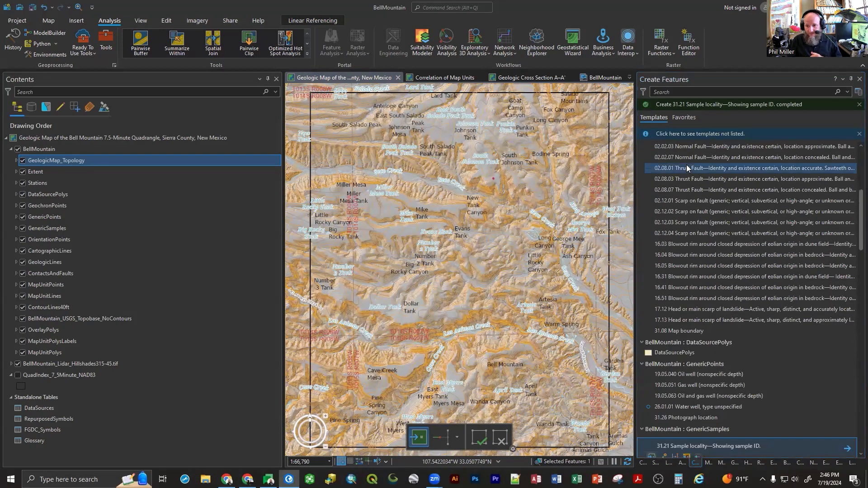
{"action": "scroll", "coordinate": [687, 167], "scroll_direction": "down", "scroll_amount": 15}
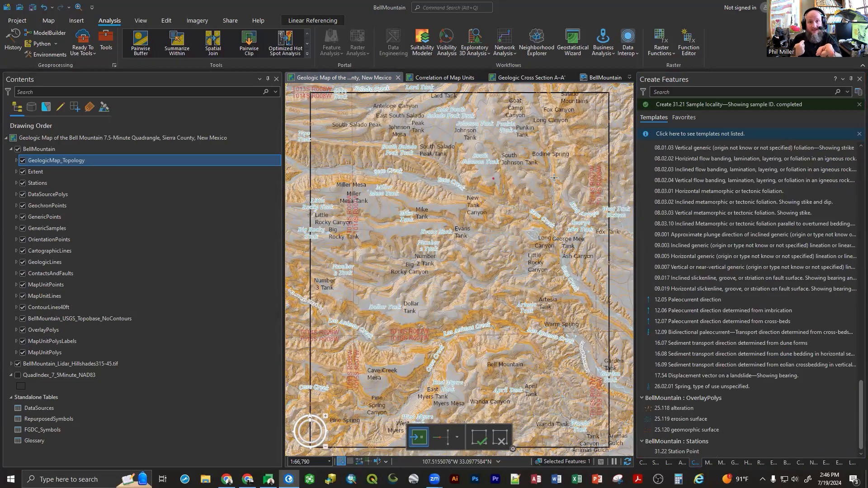
{"action": "left_click", "coordinate": [677, 150]}
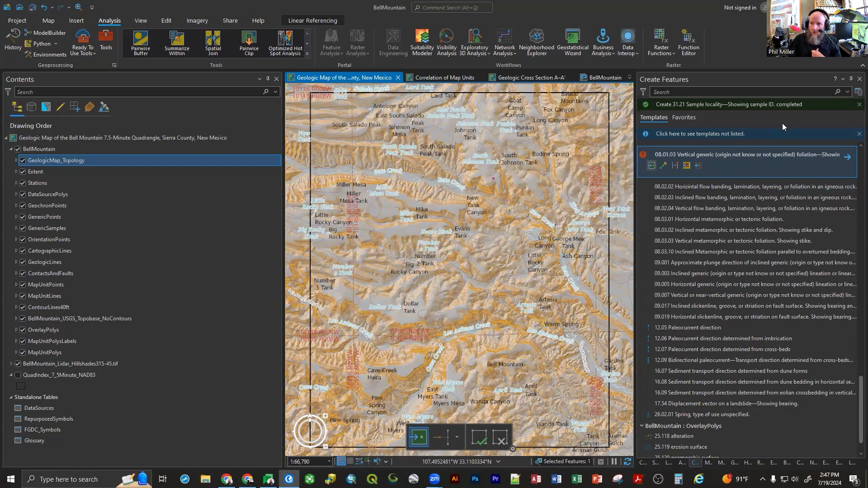
Step: Open the template manager, list the ContactsAndFaults layer's templates and look through them
{"action": "left_click", "coordinate": [856, 93]}
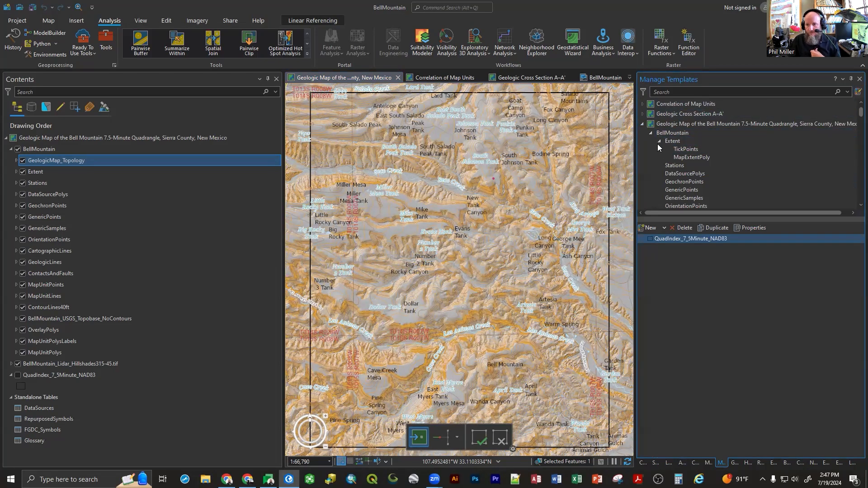
{"action": "scroll", "coordinate": [657, 156], "scroll_direction": "down", "scroll_amount": 1}
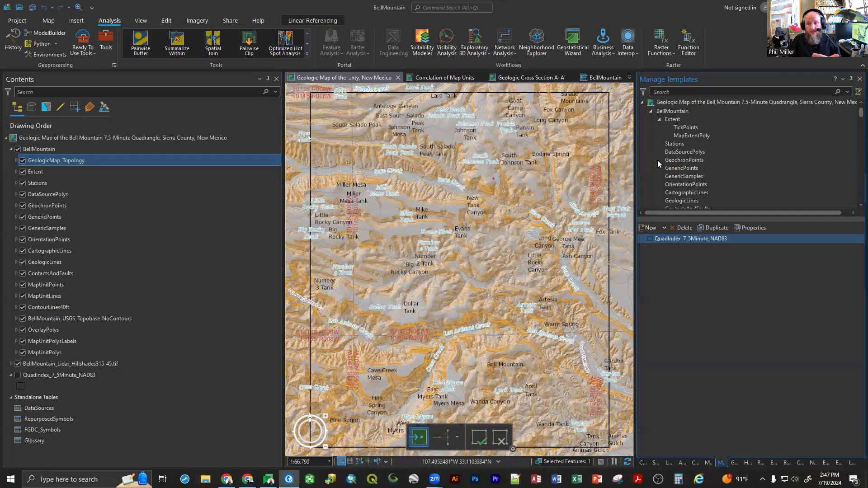
{"action": "scroll", "coordinate": [659, 164], "scroll_direction": "down", "scroll_amount": 1}
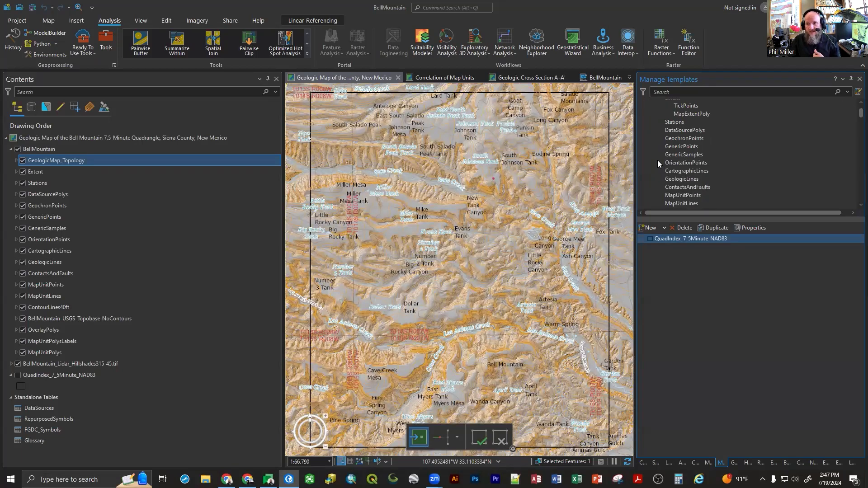
{"action": "left_click", "coordinate": [668, 189]}
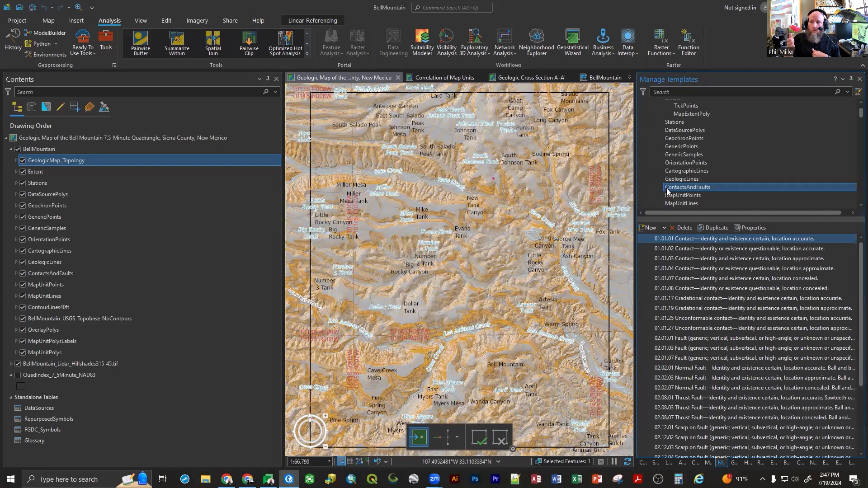
{"action": "scroll", "coordinate": [747, 360], "scroll_direction": "down", "scroll_amount": 2}
{"action": "left_click", "coordinate": [749, 362]}
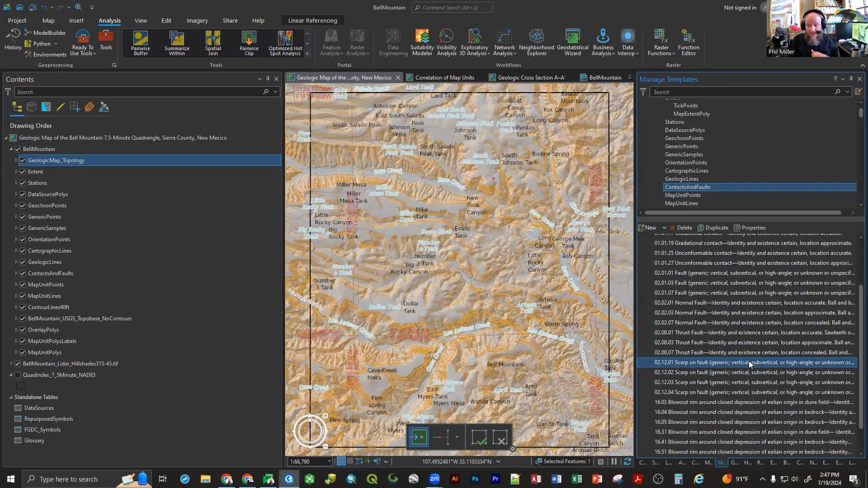
{"action": "scroll", "coordinate": [749, 361], "scroll_direction": "down", "scroll_amount": 1}
{"action": "left_click", "coordinate": [749, 361]}
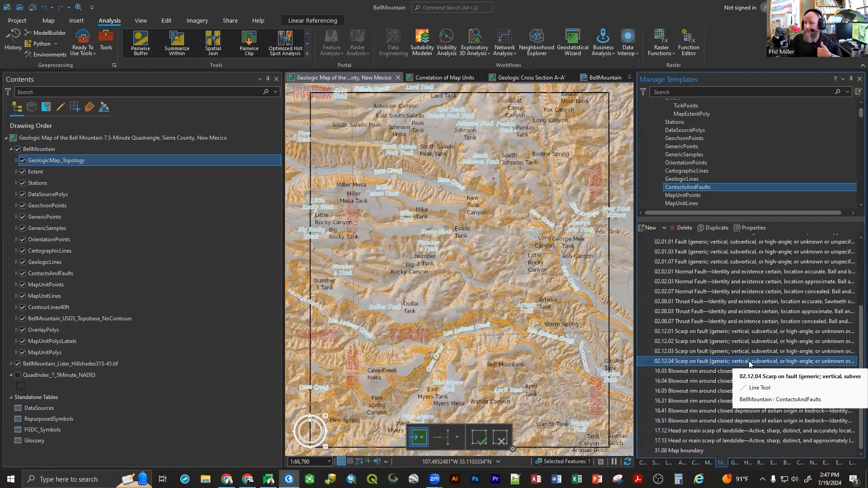
{"action": "scroll", "coordinate": [751, 364], "scroll_direction": "up", "scroll_amount": 4}
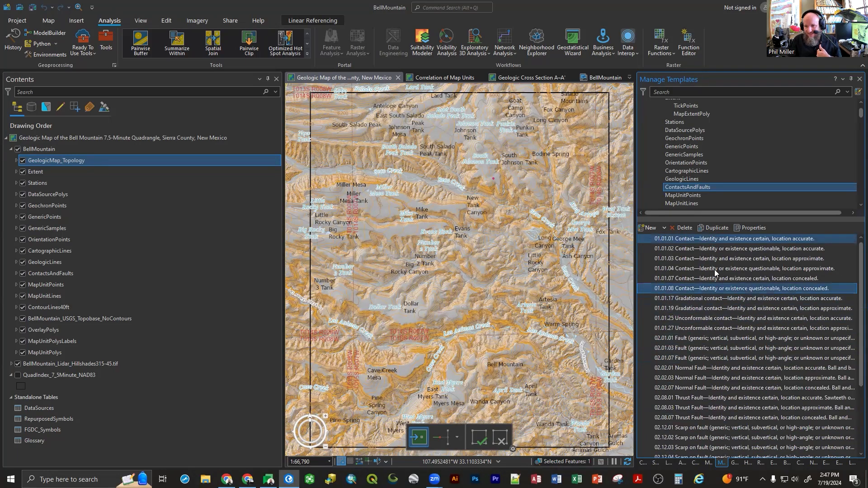
{"action": "scroll", "coordinate": [691, 266], "scroll_direction": "down", "scroll_amount": 3}
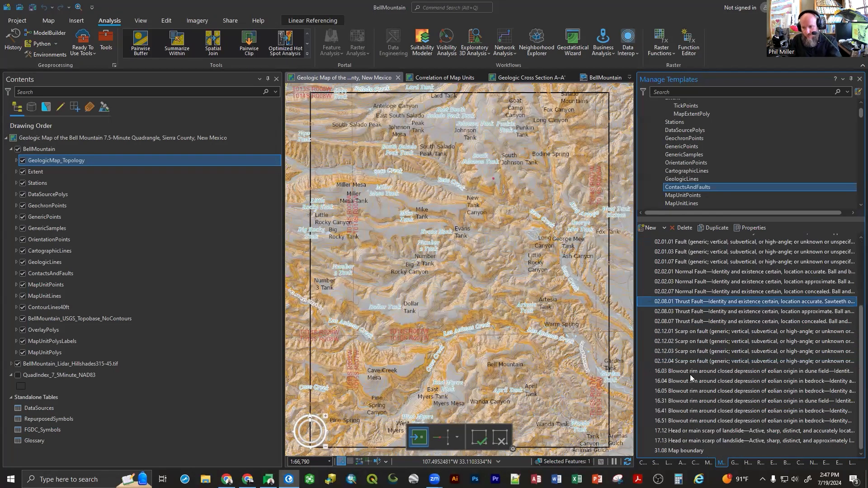
Step: Select all ContactsAndFaults templates and open the attributes of their shared template properties
{"action": "left_click", "coordinate": [679, 450]}
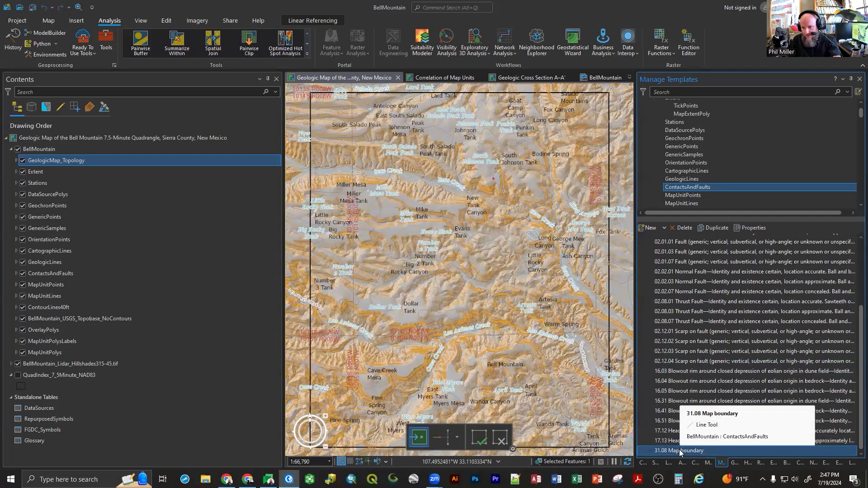
{"action": "key", "text": "ctrl+a"}
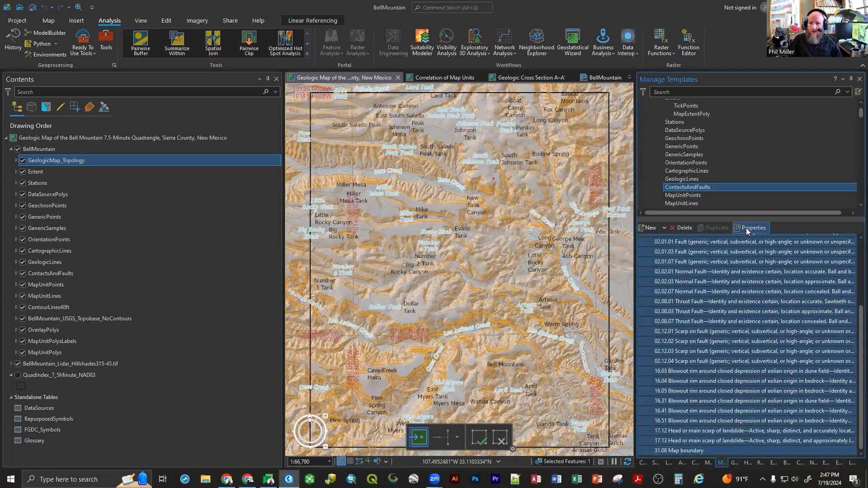
{"action": "left_click", "coordinate": [746, 227]}
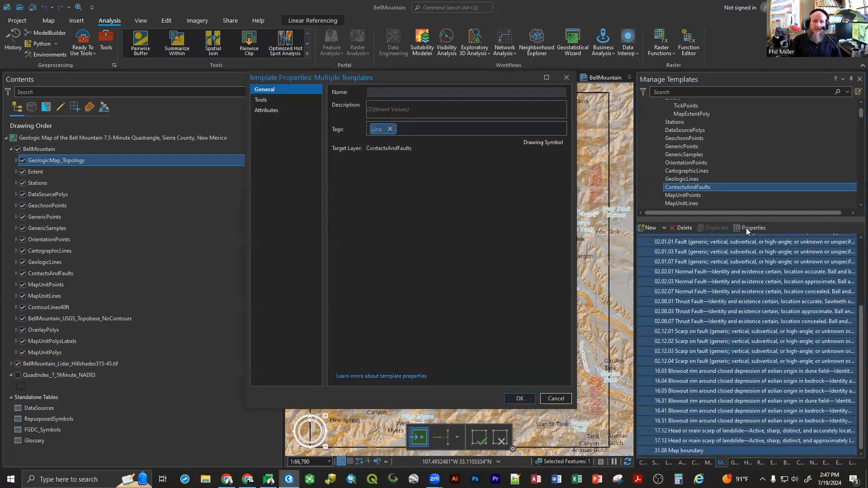
{"action": "left_click", "coordinate": [256, 112]}
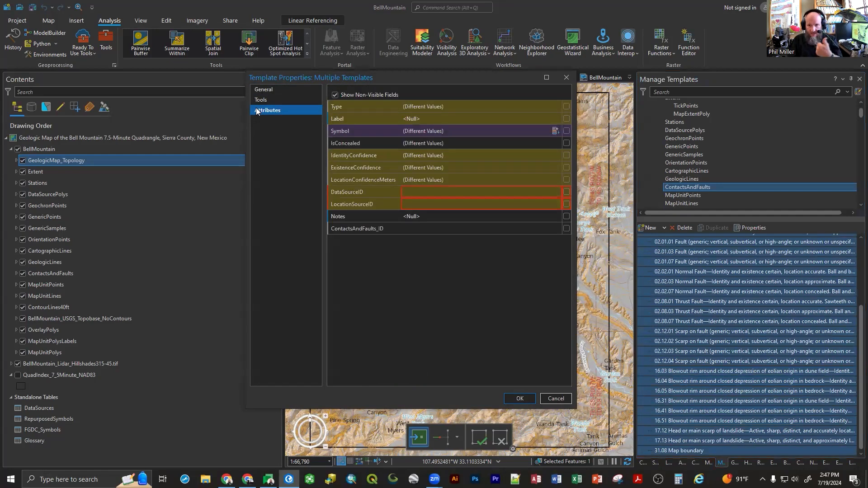
Step: Set DataSourceID to DSDarthMiller and LocationSourceID to LSTopo for all selected ContactsAndFaults templates
{"action": "left_click", "coordinate": [417, 191]}
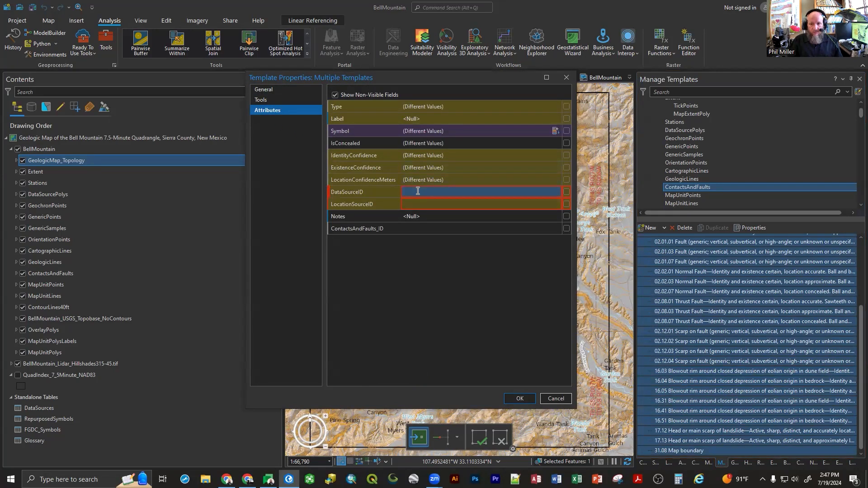
{"action": "left_click", "coordinate": [417, 191]}
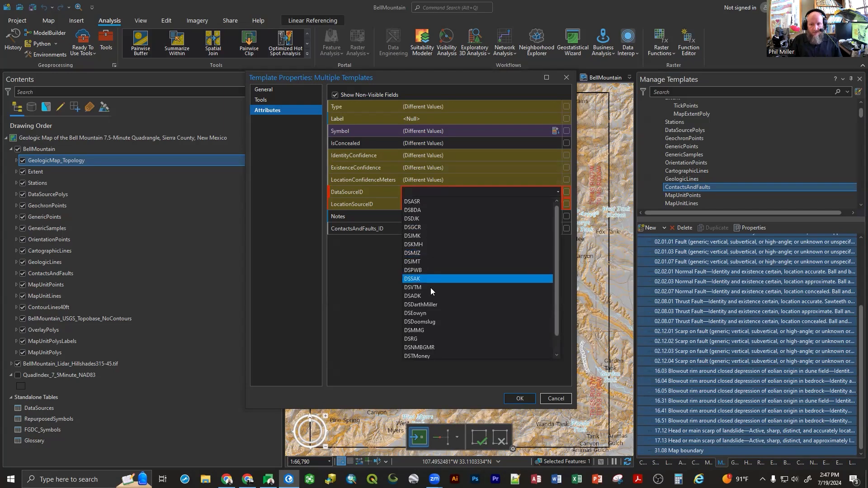
{"action": "left_click", "coordinate": [430, 304]}
{"action": "left_click", "coordinate": [447, 204]}
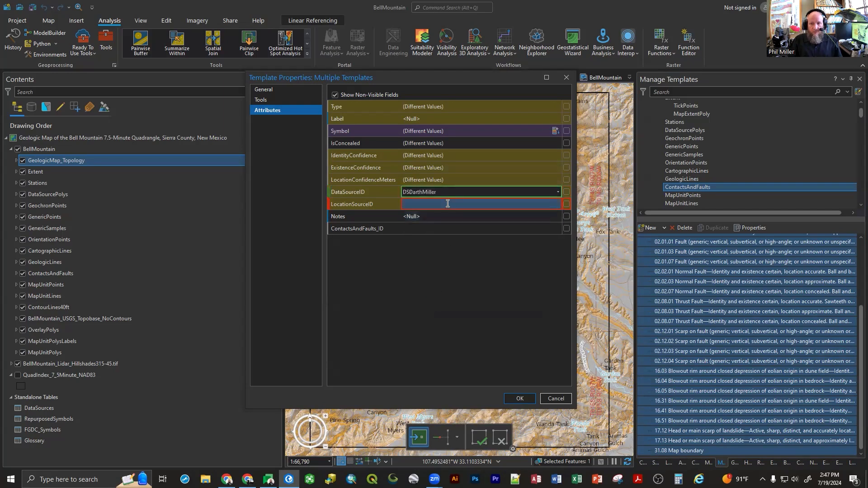
{"action": "left_click", "coordinate": [448, 204]}
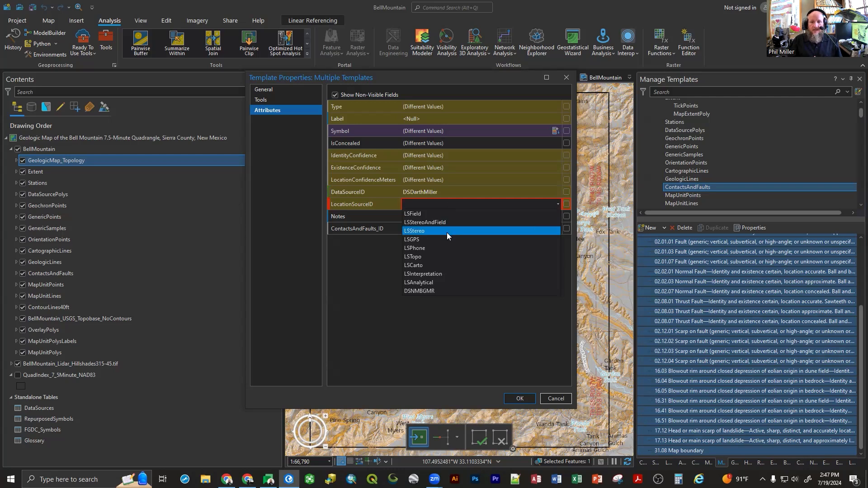
{"action": "left_click", "coordinate": [443, 257]}
{"action": "left_click", "coordinate": [515, 399]}
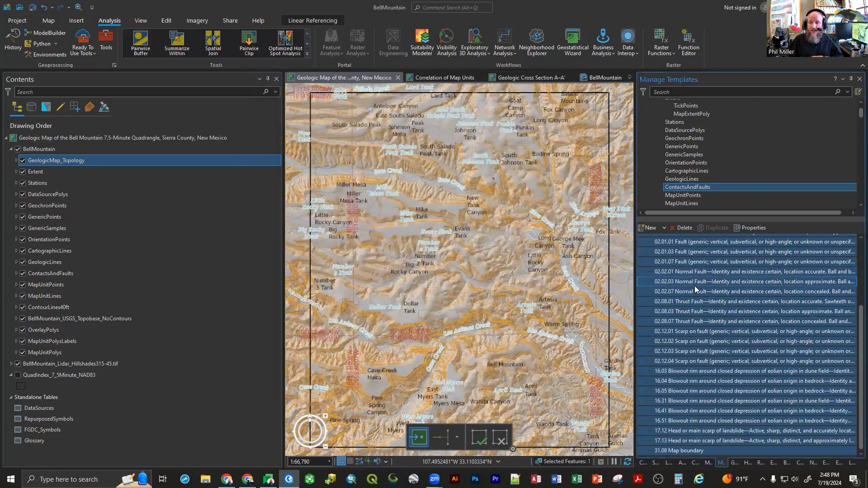
Step: Draw a 01.01.01 Contact line from southeast of South Johnson Tank down to just south of Evans Tank, using the Create Features templates
{"action": "scroll", "coordinate": [689, 291], "scroll_direction": "up", "scroll_amount": 5}
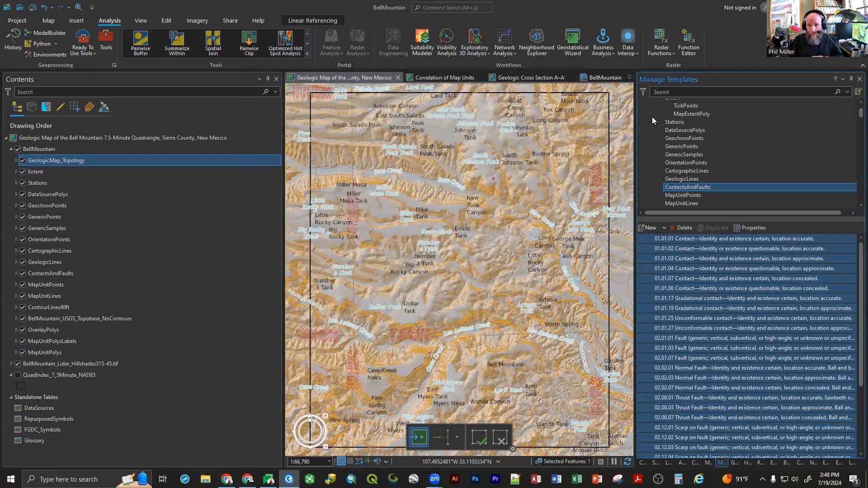
{"action": "left_click", "coordinate": [696, 463]}
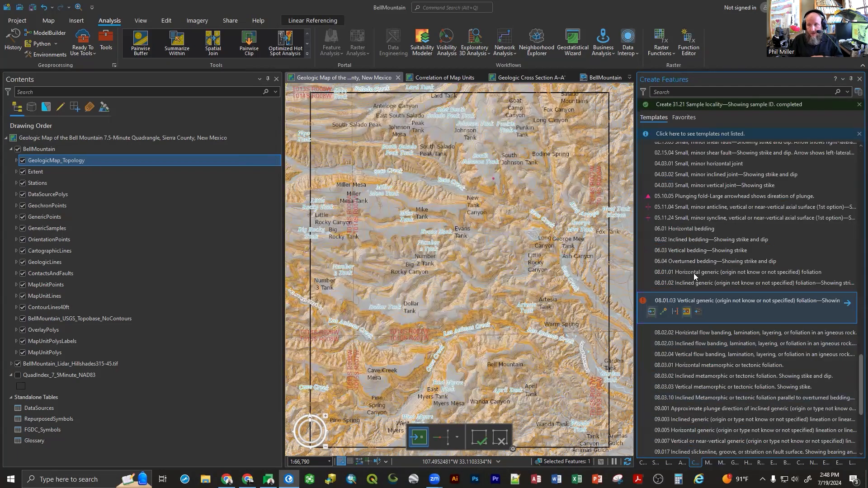
{"action": "scroll", "coordinate": [694, 273], "scroll_direction": "up", "scroll_amount": 10}
{"action": "scroll", "coordinate": [693, 273], "scroll_direction": "up", "scroll_amount": 10}
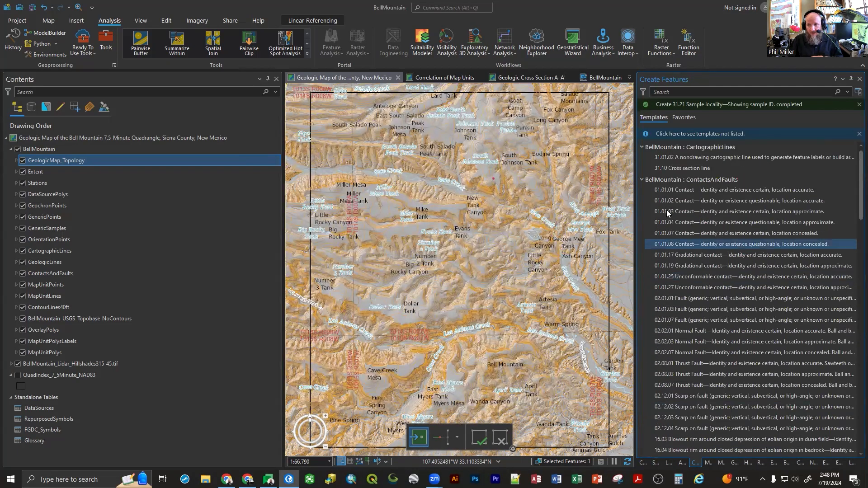
{"action": "left_click", "coordinate": [662, 190]}
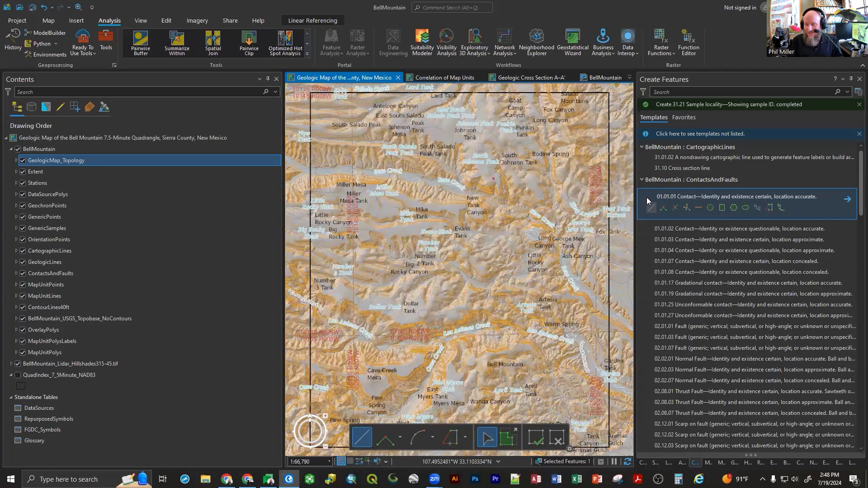
{"action": "left_click", "coordinate": [649, 207]}
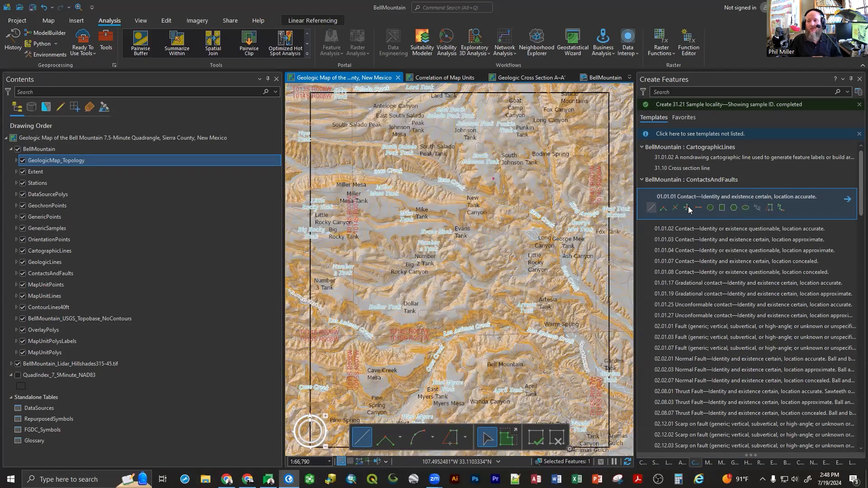
{"action": "left_click", "coordinate": [509, 181]}
{"action": "left_click", "coordinate": [503, 193]}
{"action": "left_click", "coordinate": [503, 219]}
{"action": "double_click", "coordinate": [503, 240]}
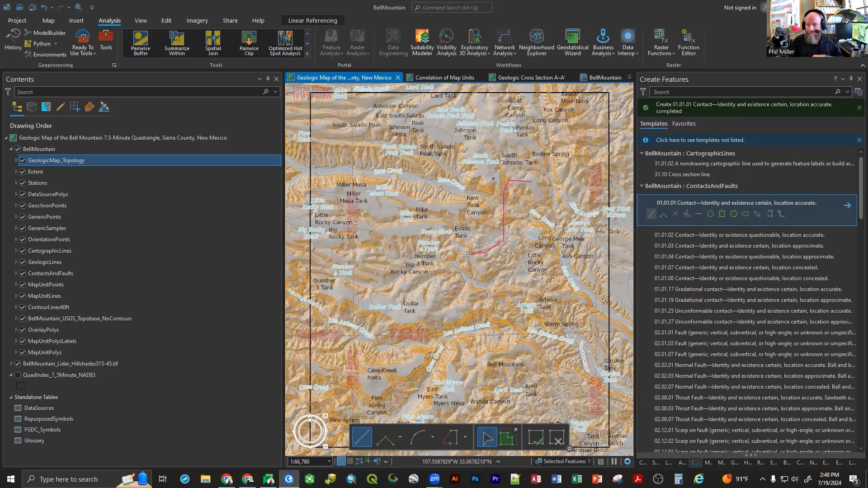
Step: Return to the template manager and list the templates of the Stations layer in the BellMountain group
{"action": "left_click", "coordinate": [720, 464]}
{"action": "scroll", "coordinate": [679, 136], "scroll_direction": "up", "scroll_amount": 3}
{"action": "left_click", "coordinate": [678, 133]}
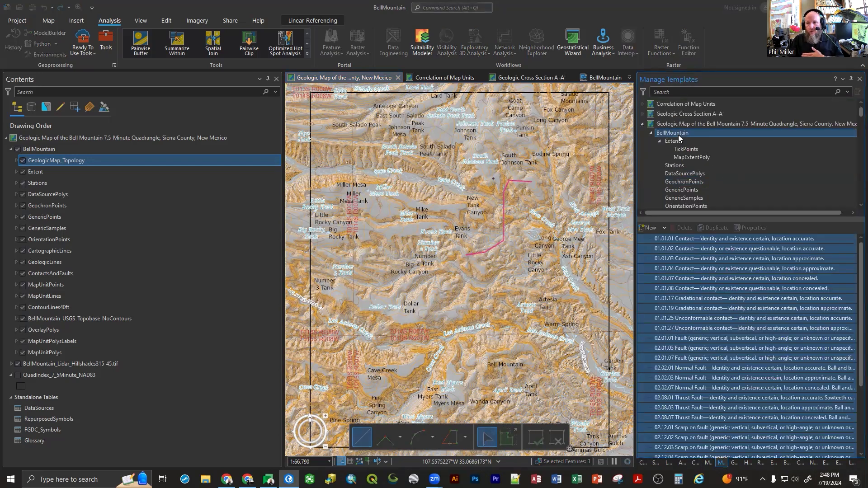
{"action": "left_click", "coordinate": [678, 143]}
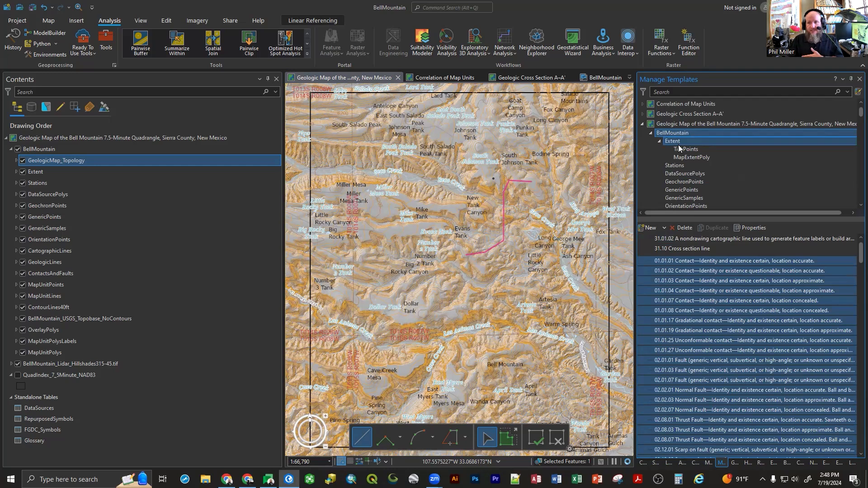
{"action": "left_click", "coordinate": [679, 149]}
{"action": "left_click", "coordinate": [681, 166]}
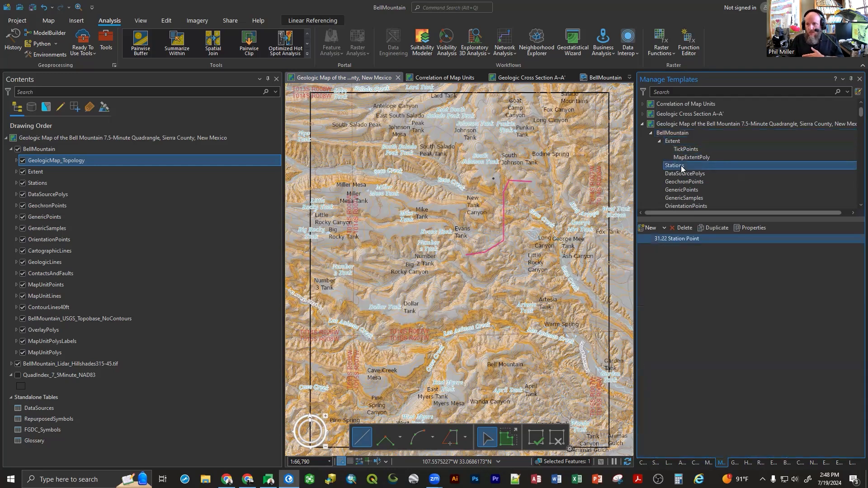
Step: Set the 31.22 Station Point template's LocationMethod to GPS and DataSourceID to DSDarthMiller
{"action": "left_click", "coordinate": [682, 241]}
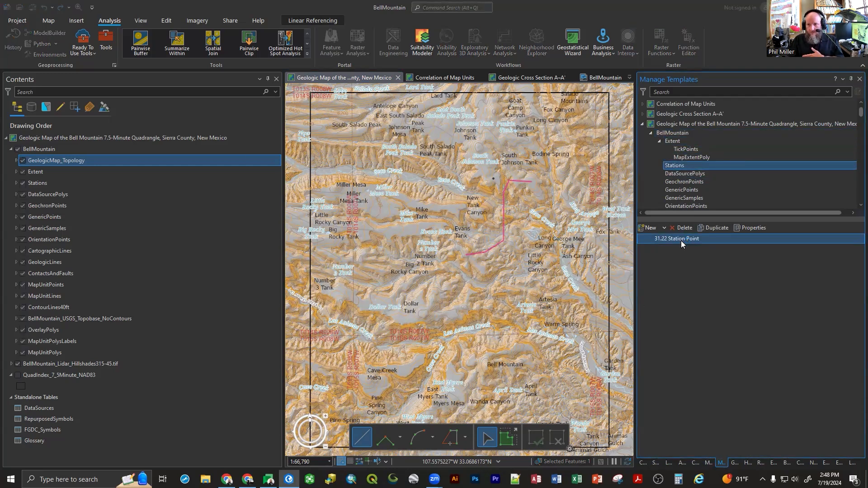
{"action": "double_click", "coordinate": [681, 241]}
{"action": "left_click", "coordinate": [267, 111]}
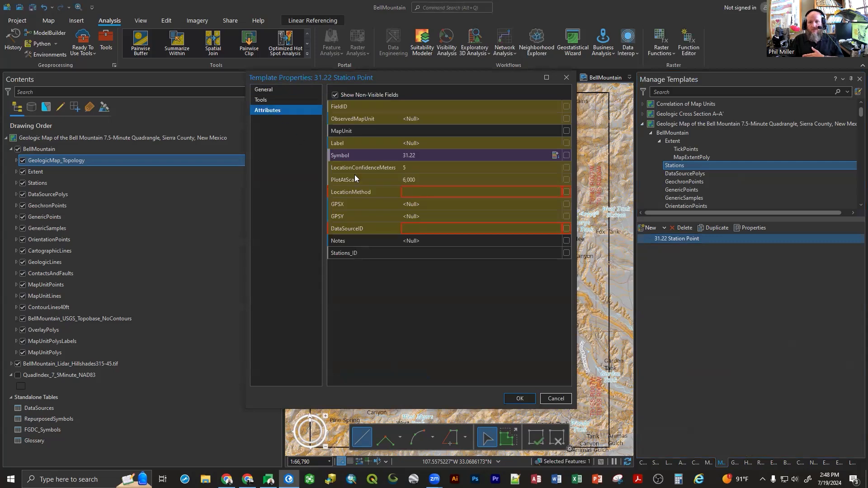
{"action": "left_click", "coordinate": [438, 192]}
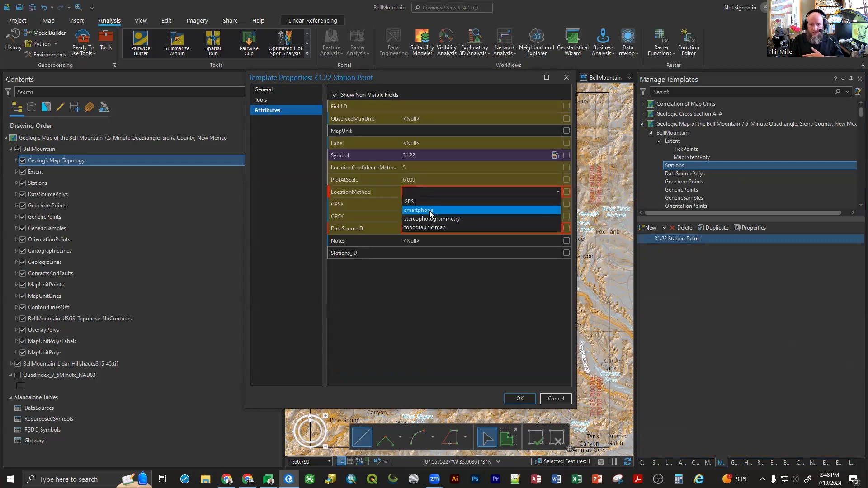
{"action": "left_click", "coordinate": [439, 202]}
{"action": "left_click", "coordinate": [419, 227]}
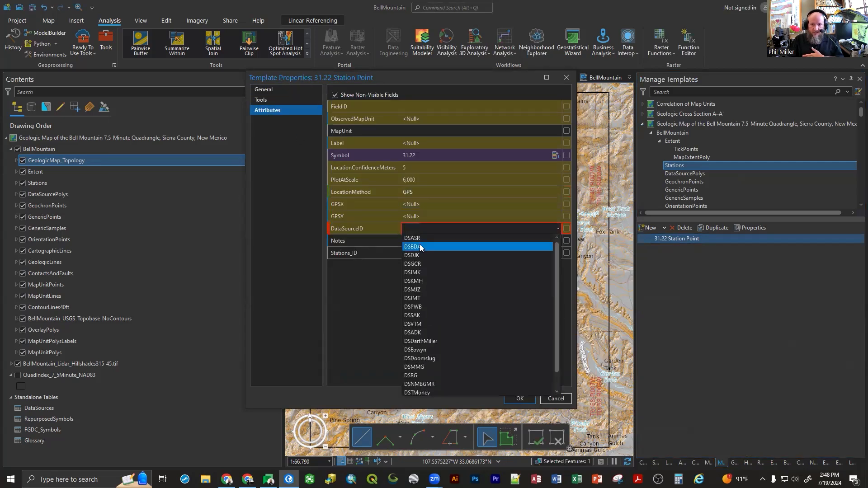
{"action": "left_click", "coordinate": [426, 341]}
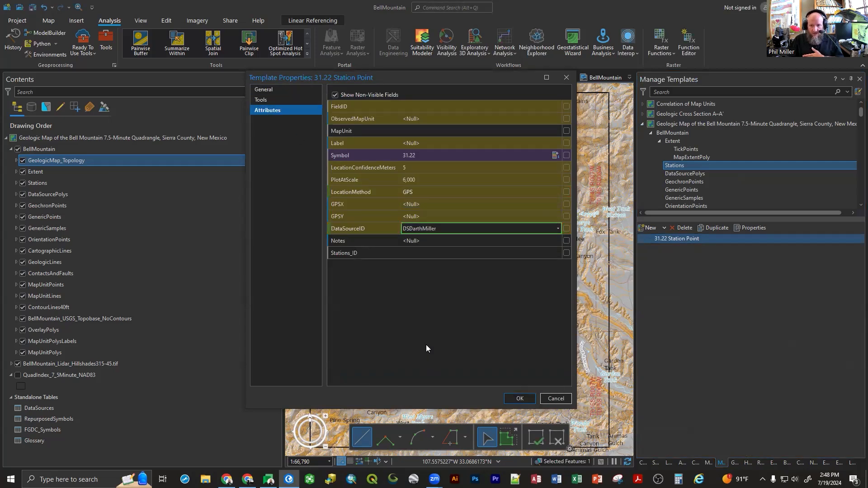
{"action": "left_click", "coordinate": [437, 227]}
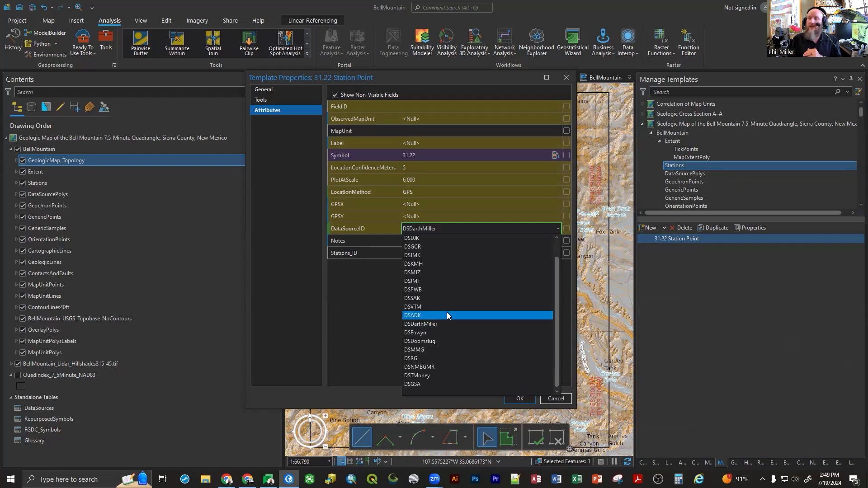
{"action": "left_click", "coordinate": [374, 340]}
{"action": "left_click", "coordinate": [524, 402]}
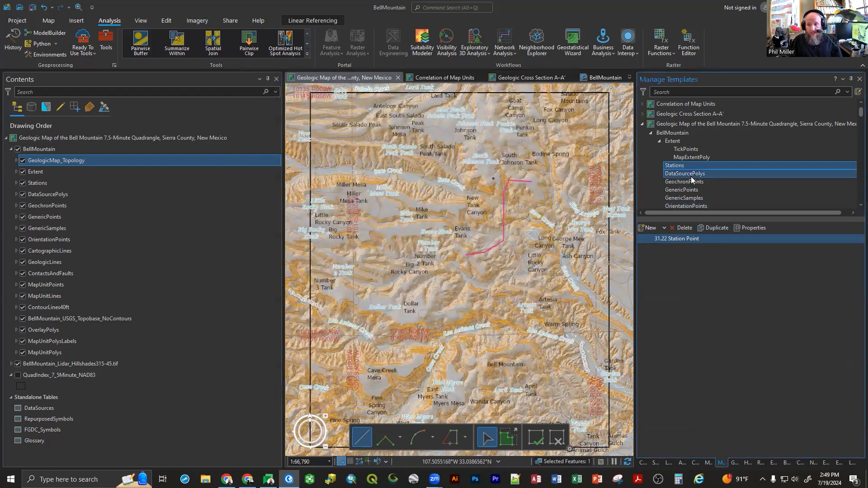
Step: Set the DataSourceID of the DataSourcePolys template to DSDarthMiller and save its properties
{"action": "left_click", "coordinate": [690, 175]}
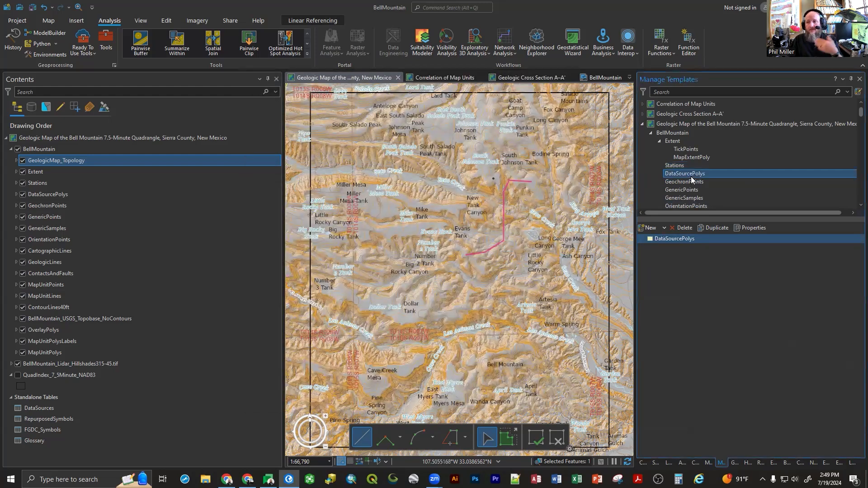
{"action": "double_click", "coordinate": [680, 238]}
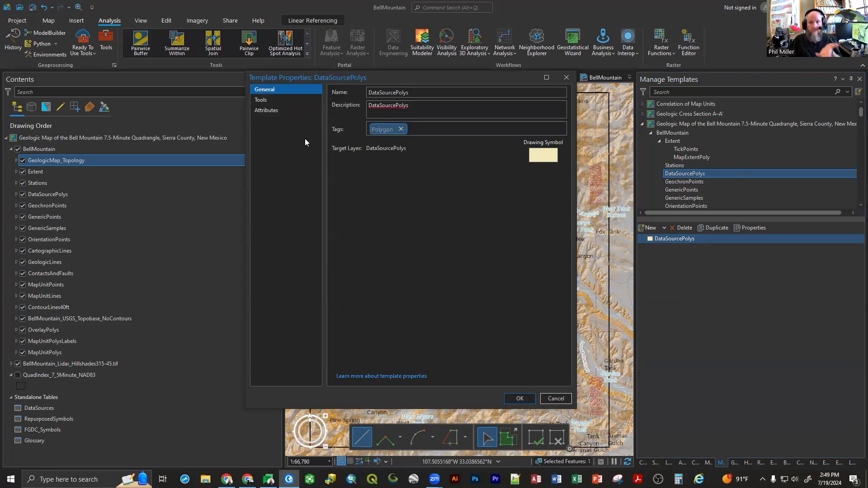
{"action": "left_click", "coordinate": [271, 111]}
{"action": "left_click", "coordinate": [402, 120]}
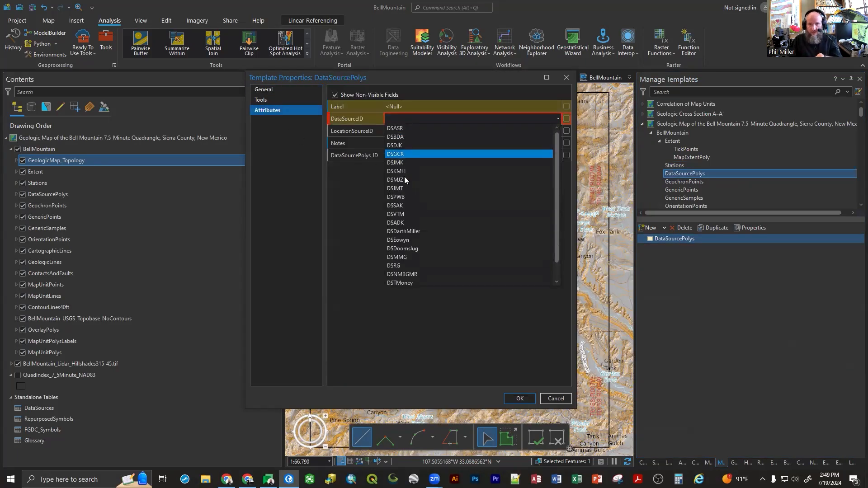
{"action": "left_click", "coordinate": [407, 226]}
{"action": "left_click", "coordinate": [519, 399]}
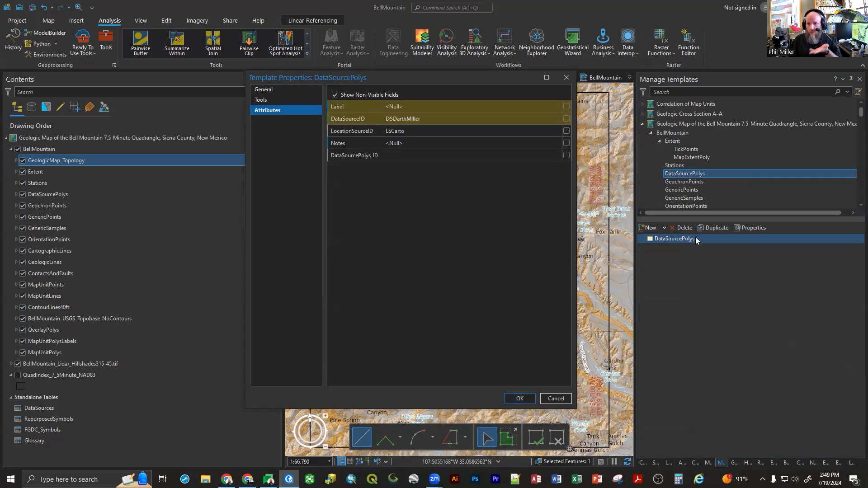
Step: Open the attributes of the GeochronPoints layer's 31.25 Dated sample template and set AgeUnits to Ma
{"action": "left_click", "coordinate": [685, 182]}
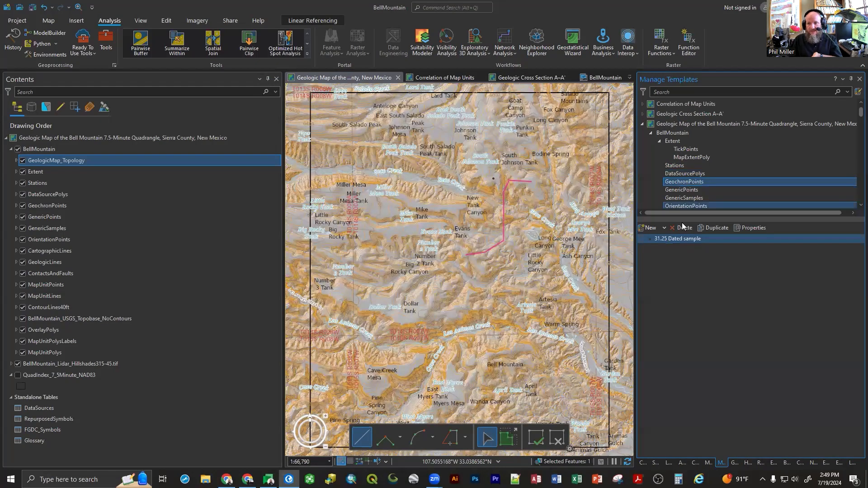
{"action": "double_click", "coordinate": [679, 242]}
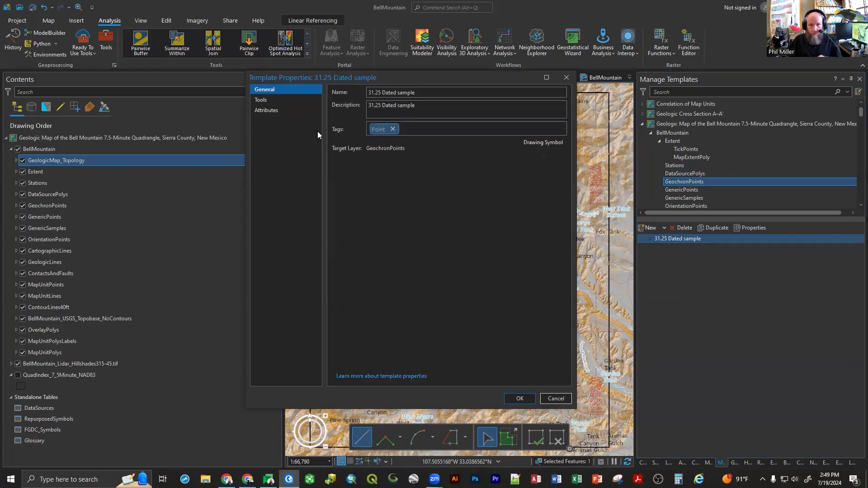
{"action": "left_click", "coordinate": [284, 110]}
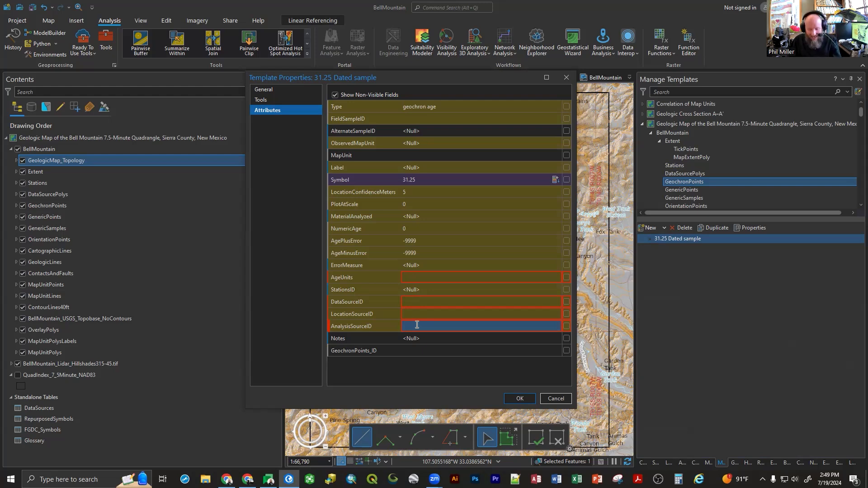
{"action": "left_click", "coordinate": [417, 279]}
{"action": "left_click", "coordinate": [418, 279]}
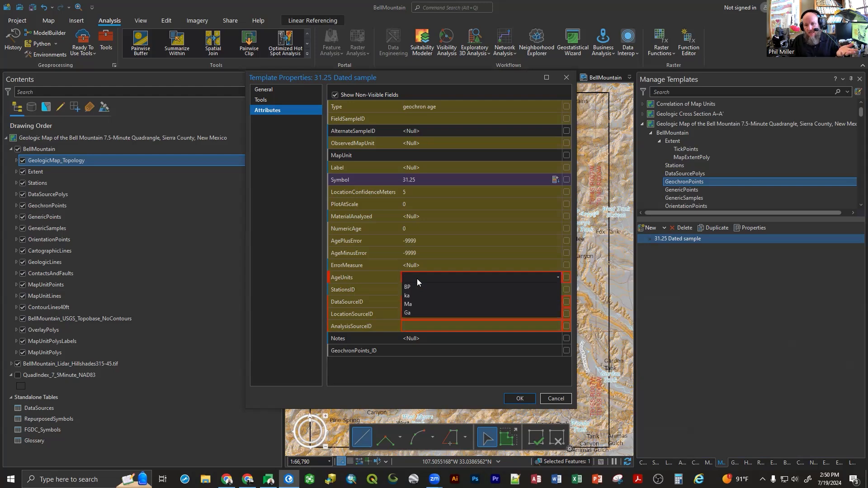
{"action": "left_click", "coordinate": [420, 304]}
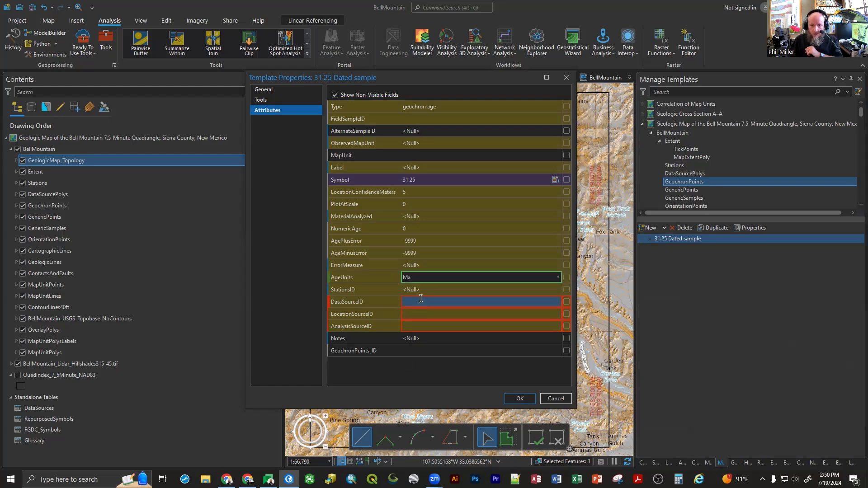
Step: Set the Dated sample template's DataSourceID to DSDarthMiller, LocationSourceID to LSTopo and AnalysisSourceID to AS-9999
{"action": "left_click", "coordinate": [419, 302]}
{"action": "left_click", "coordinate": [421, 412]}
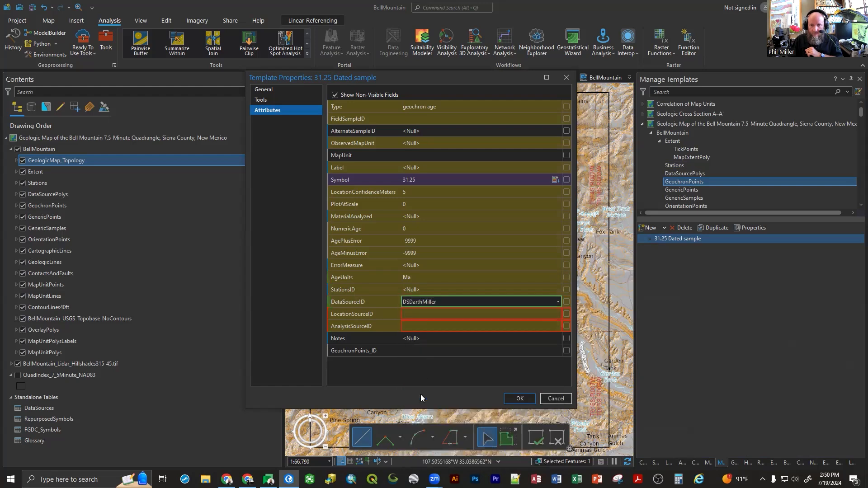
{"action": "left_click", "coordinate": [422, 314]}
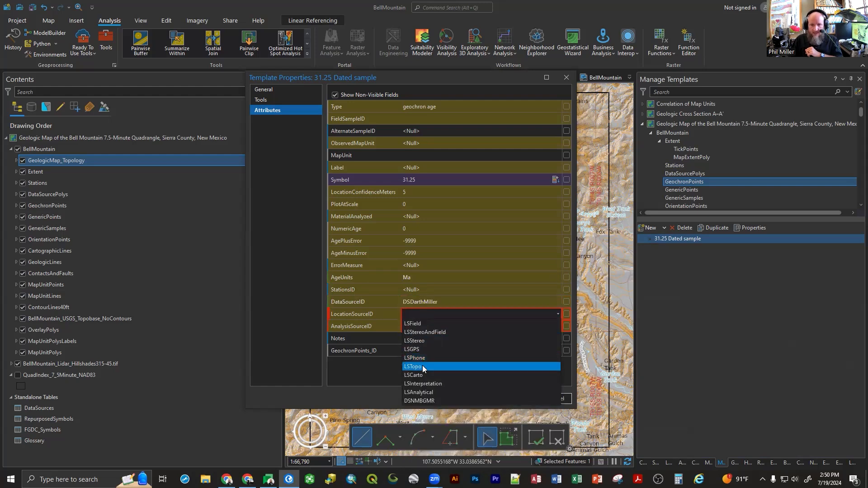
{"action": "left_click", "coordinate": [422, 365]}
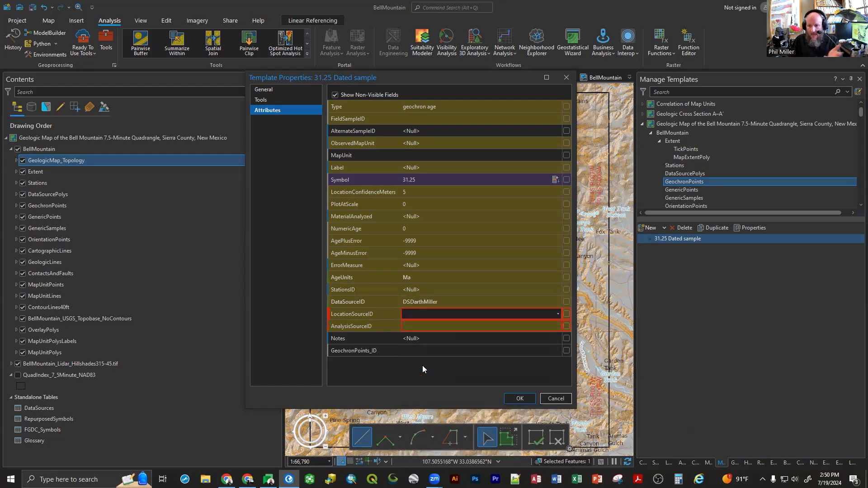
{"action": "left_click", "coordinate": [427, 323]}
{"action": "left_click", "coordinate": [427, 335]}
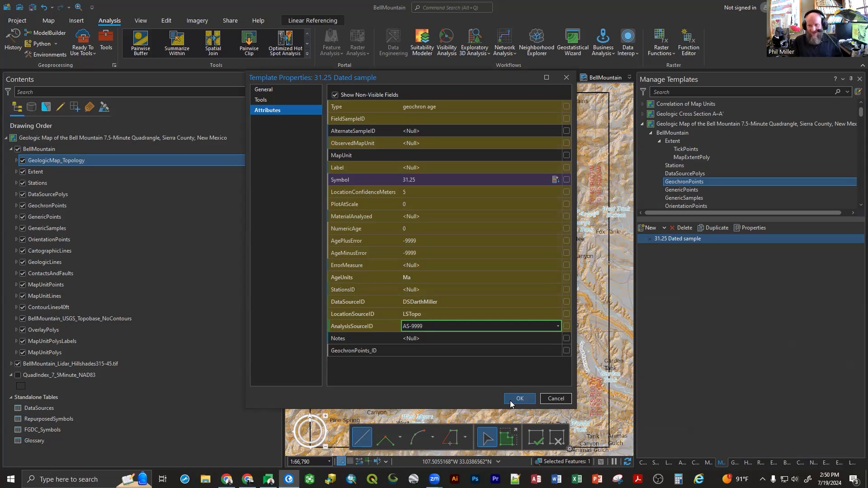
Step: Try ASNMGRL as the Dated sample template's AnalysisSourceID, return it to AS-9999, and save the template properties
{"action": "left_click", "coordinate": [492, 327]}
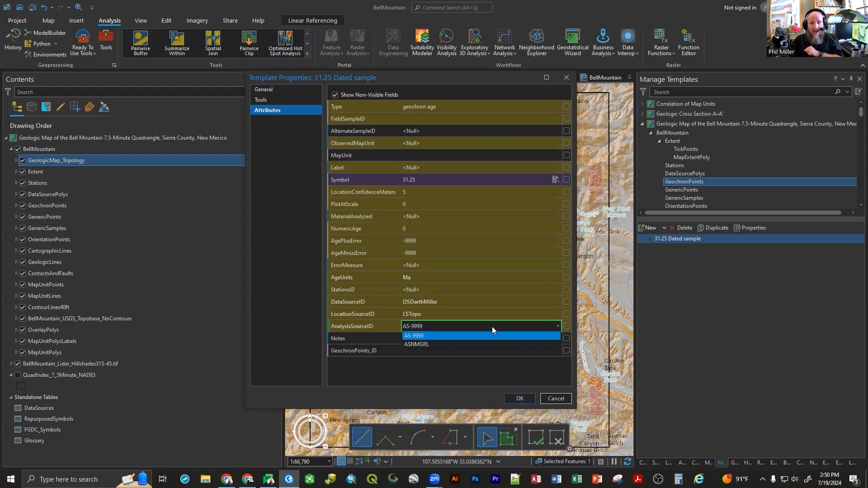
{"action": "left_click", "coordinate": [473, 343]}
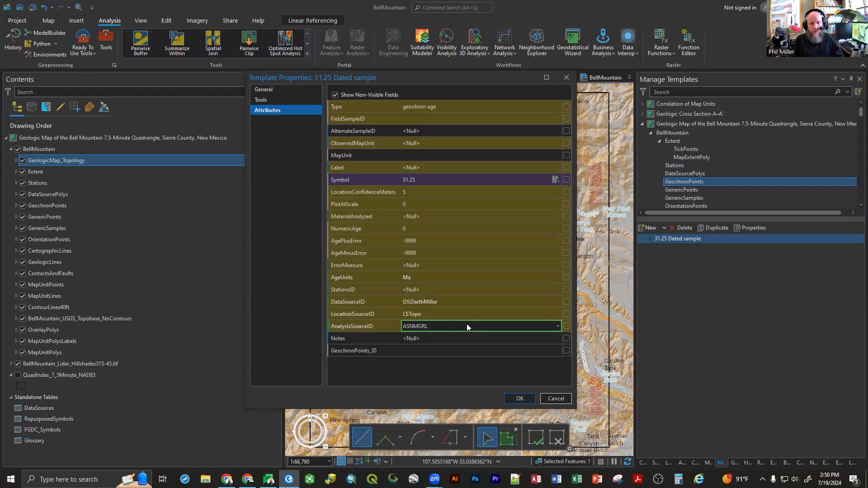
{"action": "left_click", "coordinate": [467, 326]}
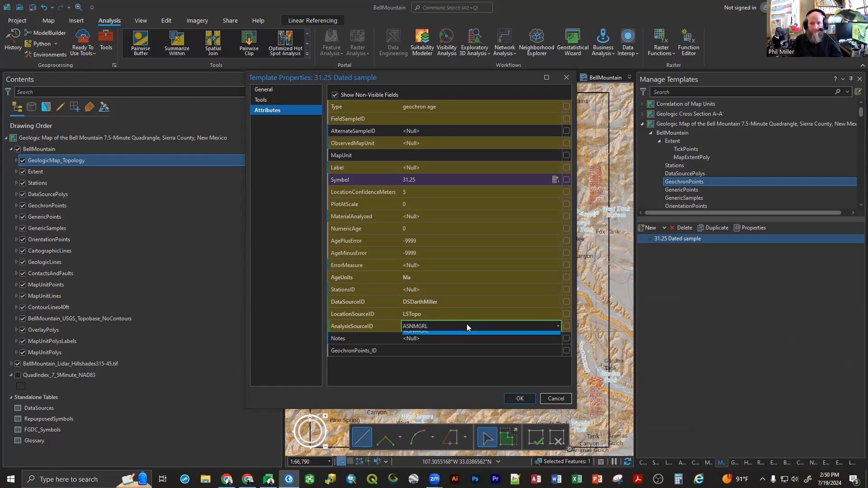
{"action": "left_click", "coordinate": [458, 335]}
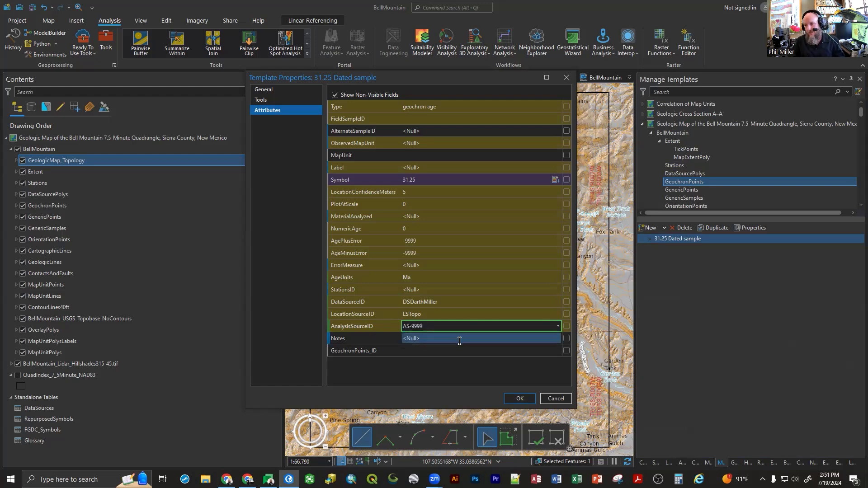
{"action": "left_click", "coordinate": [519, 399]}
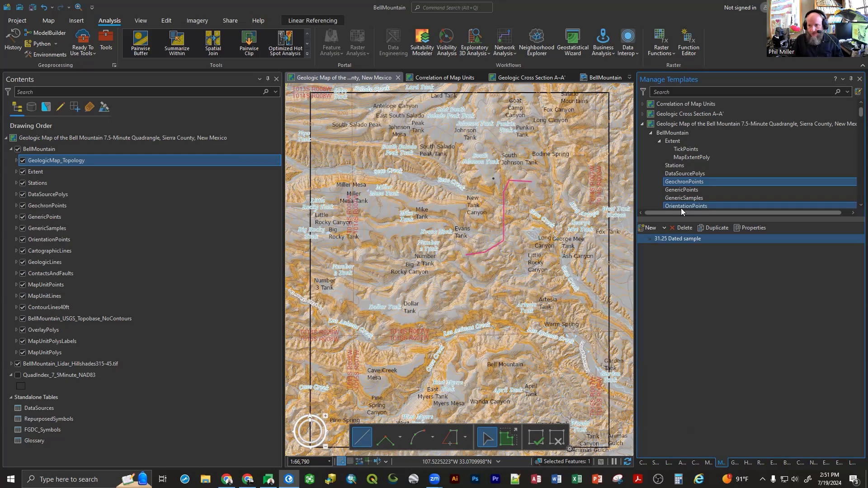
Step: Select all OrientationPoints templates, from 02.11.09 Inclined fault through 26.02.01 Spring, and open their shared attributes
{"action": "left_click", "coordinate": [681, 208]}
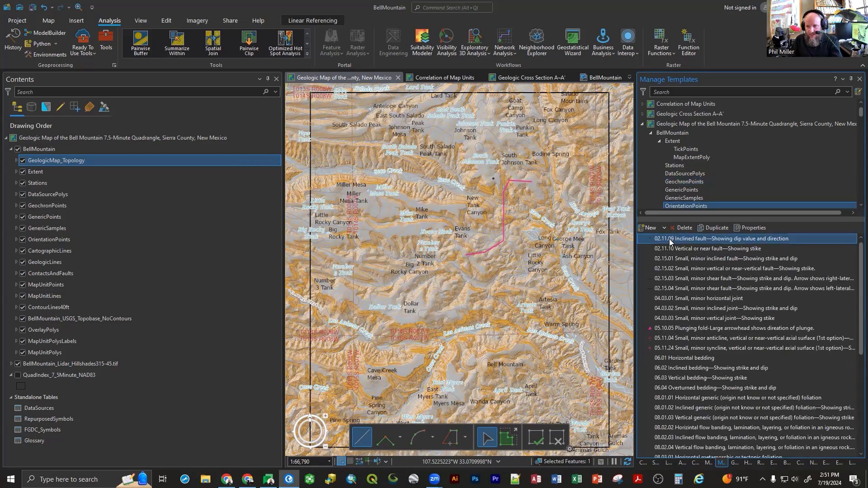
{"action": "scroll", "coordinate": [715, 333], "scroll_direction": "down", "scroll_amount": 6}
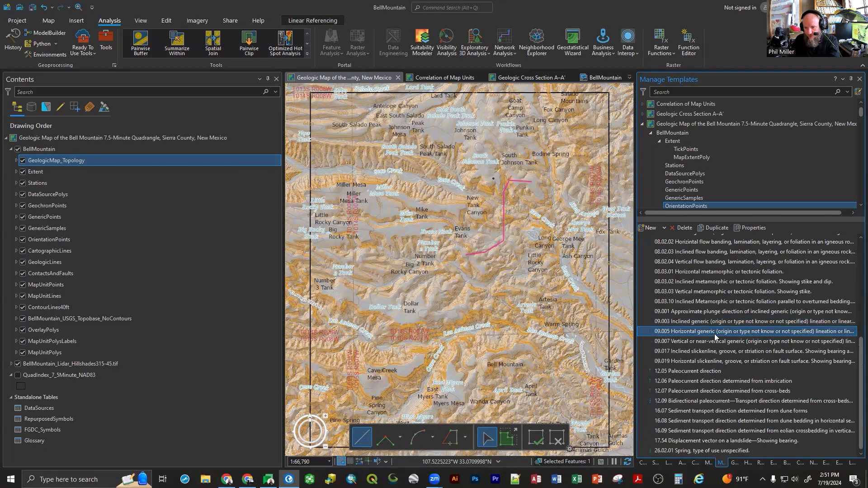
{"action": "left_click", "coordinate": [671, 450], "text": "shift"}
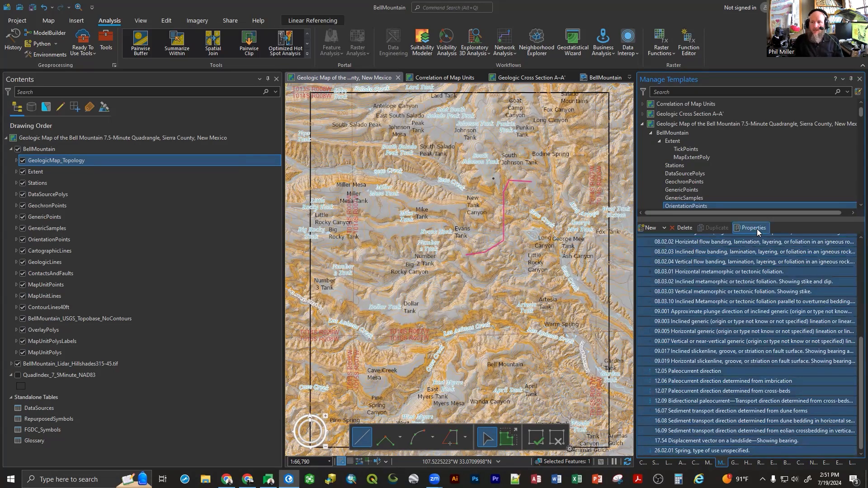
{"action": "left_click", "coordinate": [753, 228]}
{"action": "left_click", "coordinate": [274, 111]}
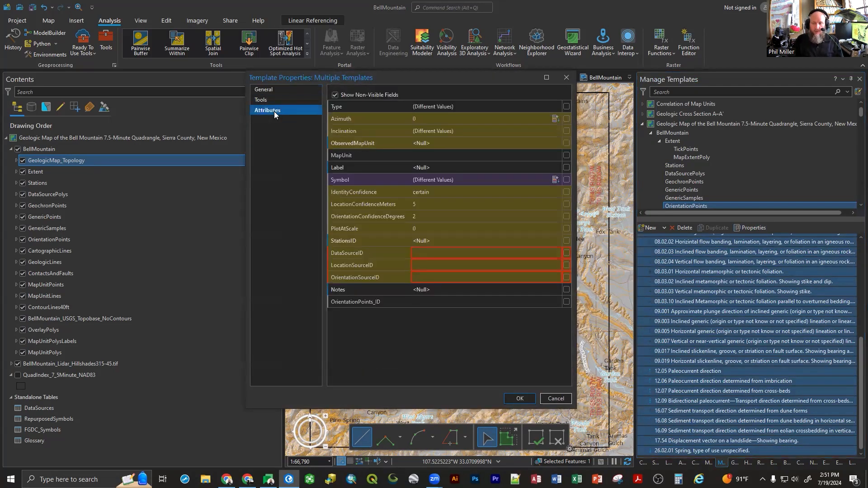
Step: Set DataSourceID to DSDarthMiller, LocationSourceID to LSPhone and OrientationSourceID to OSBrunton for all selected OrientationPoints templates, and save the properties
{"action": "left_click", "coordinate": [425, 252]}
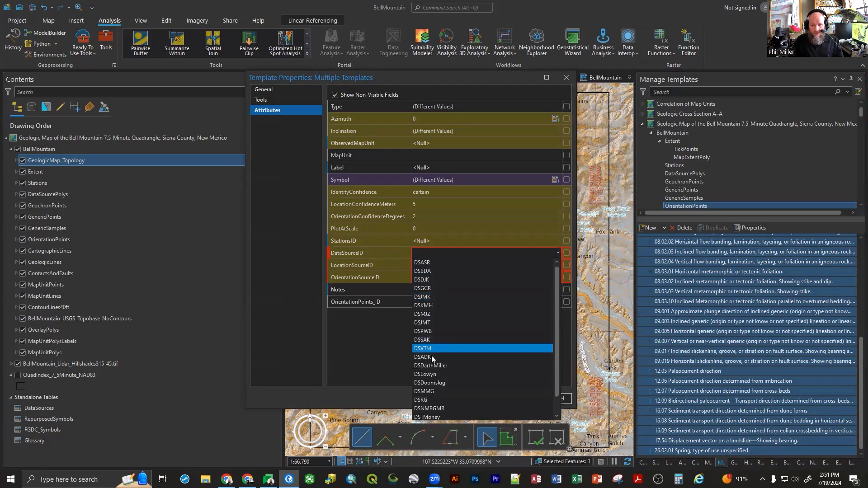
{"action": "left_click", "coordinate": [431, 366]}
{"action": "left_click", "coordinate": [433, 267]}
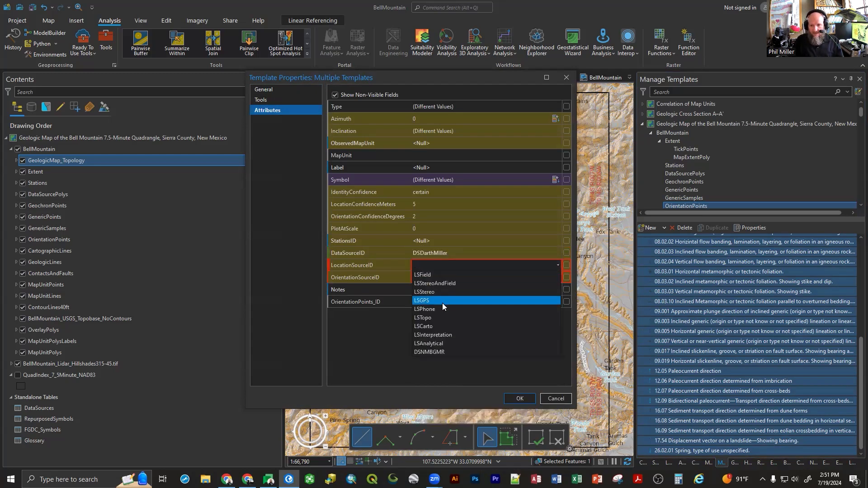
{"action": "left_click", "coordinate": [442, 311]}
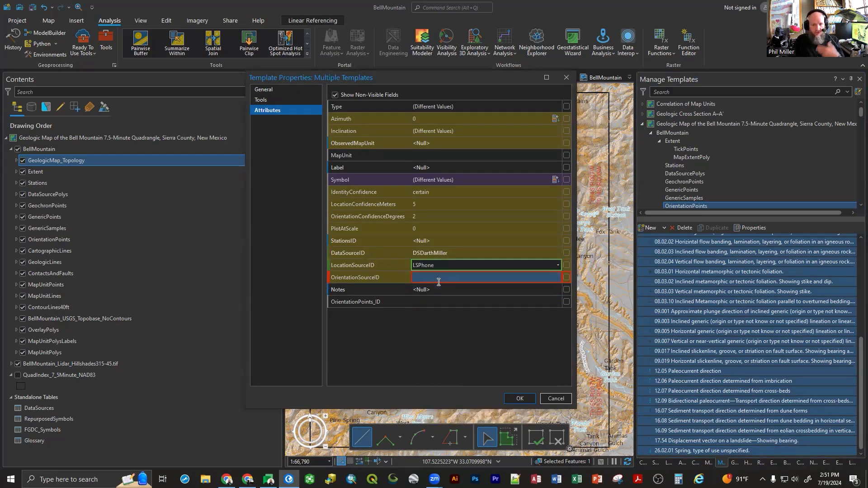
{"action": "left_click", "coordinate": [439, 282]}
{"action": "left_click", "coordinate": [436, 287]}
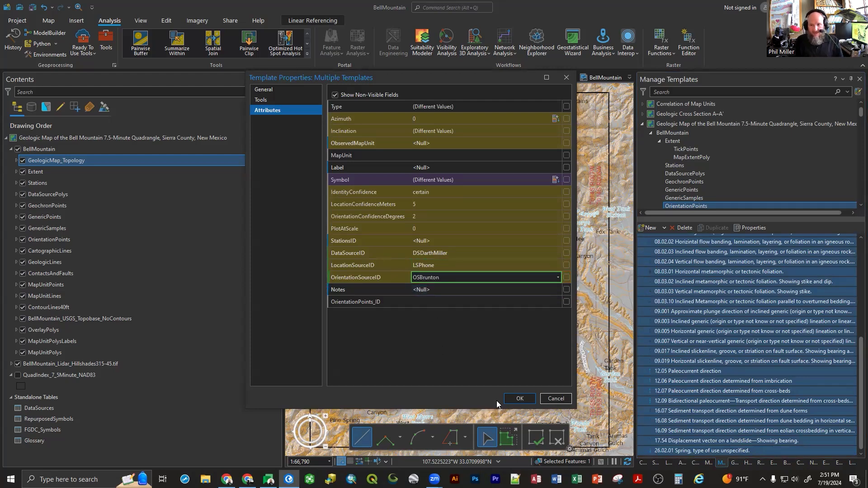
{"action": "left_click", "coordinate": [517, 398]}
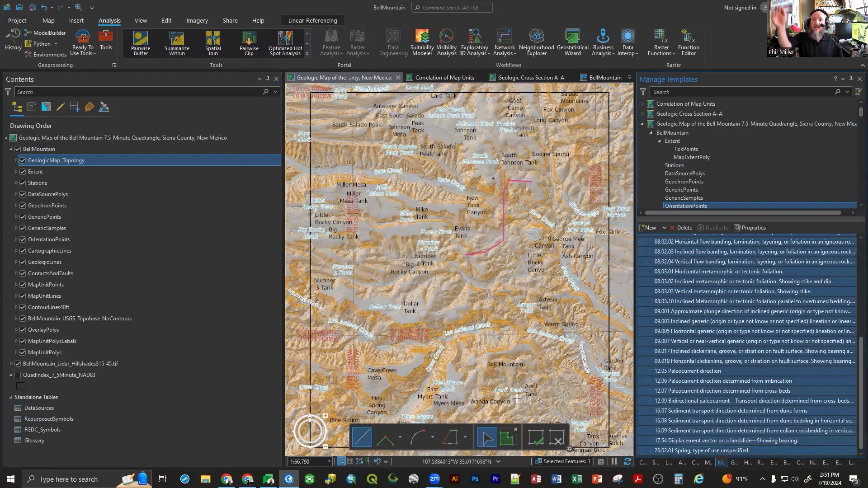
{"action": "scroll", "coordinate": [694, 140], "scroll_direction": "down", "scroll_amount": 2}
{"action": "scroll", "coordinate": [695, 141], "scroll_direction": "down", "scroll_amount": 10}
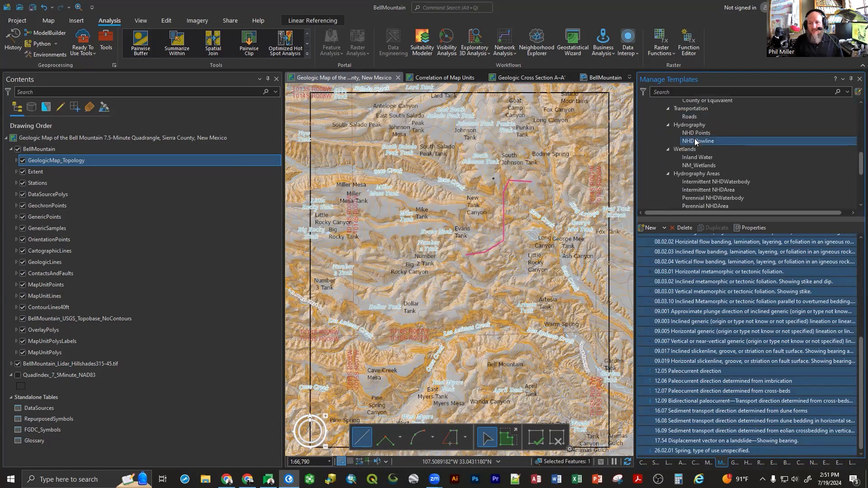
{"action": "scroll", "coordinate": [694, 152], "scroll_direction": "down", "scroll_amount": 3}
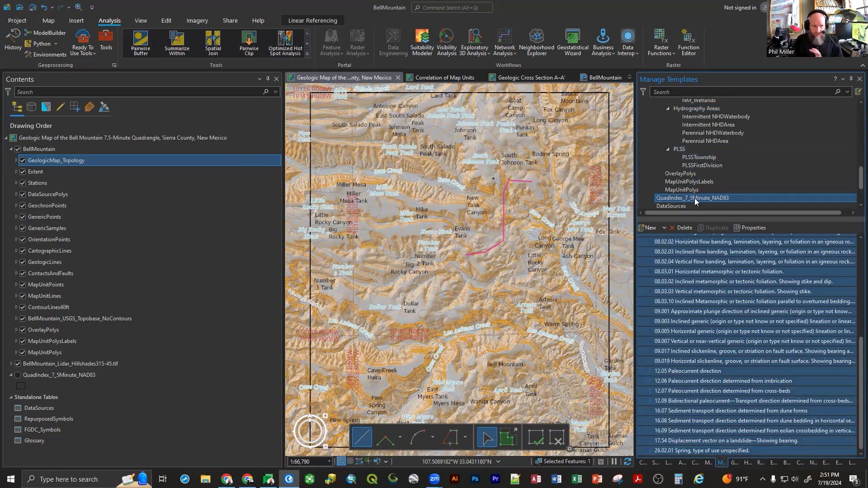
{"action": "scroll", "coordinate": [700, 188], "scroll_direction": "up", "scroll_amount": 8}
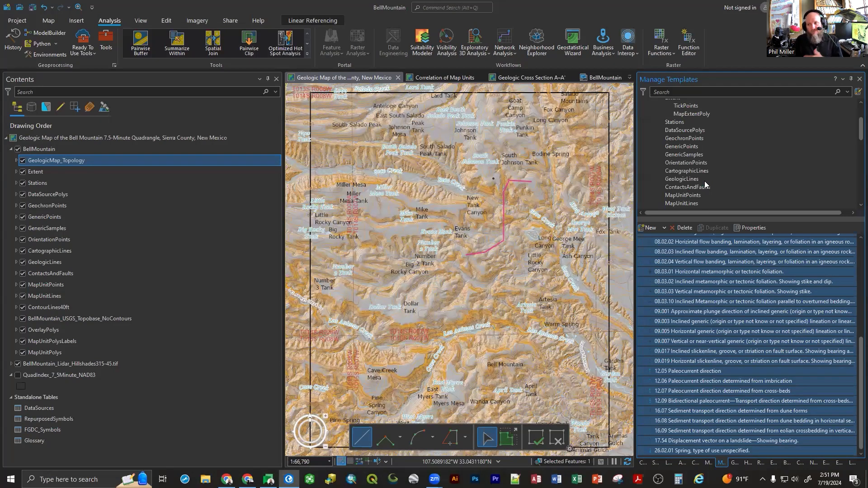
{"action": "scroll", "coordinate": [705, 181], "scroll_direction": "up", "scroll_amount": 1}
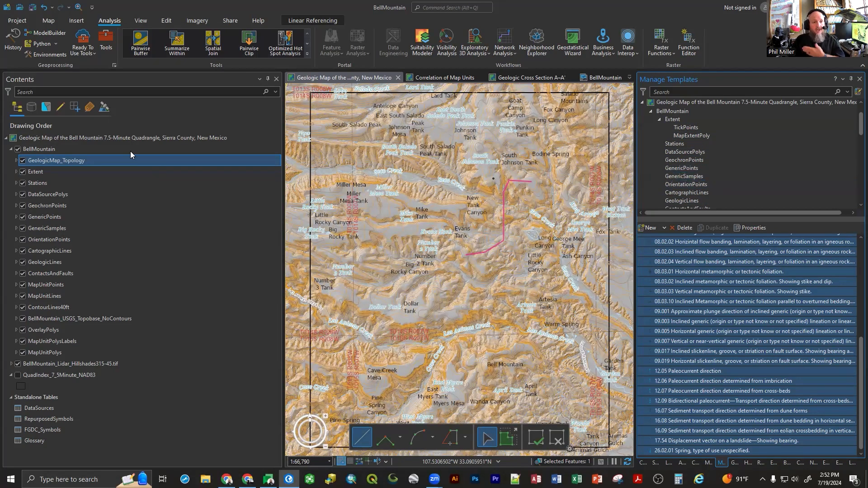
Step: Start saving the BellMountain group layer as a layer file, continuing despite unsaved edits, and browse to the project's Arc folder
{"action": "left_click", "coordinate": [50, 150]}
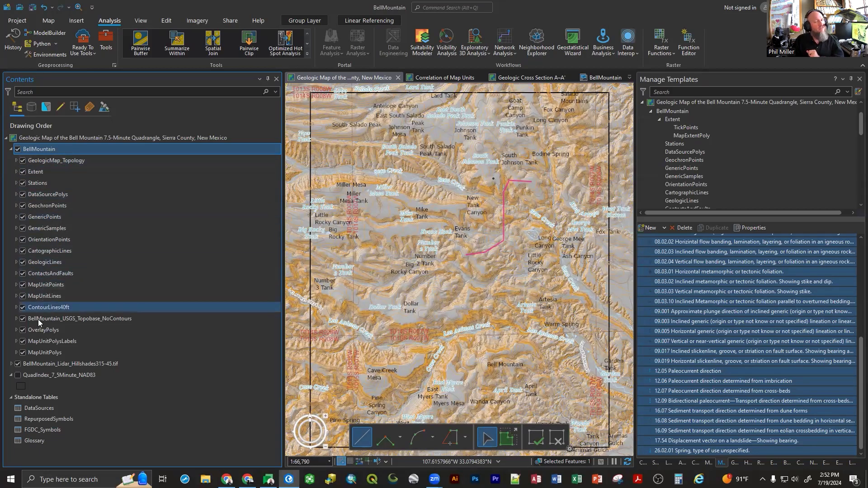
{"action": "right_click", "coordinate": [47, 151]}
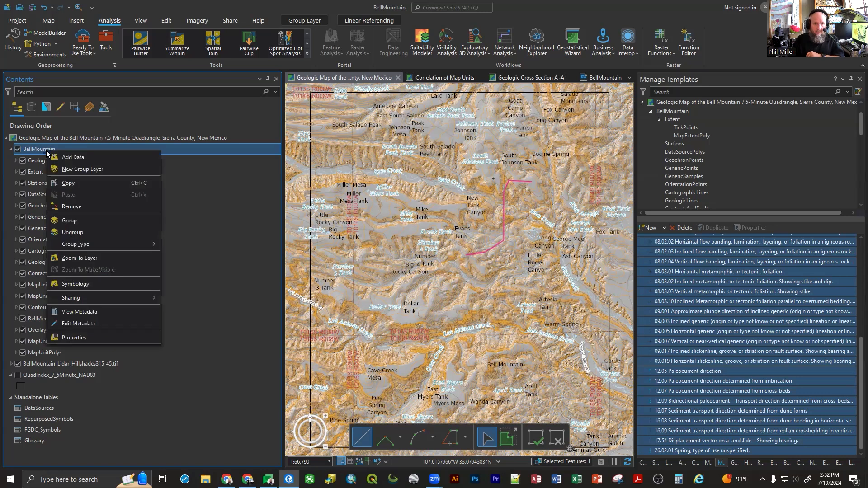
{"action": "mouse_move", "coordinate": [76, 297]}
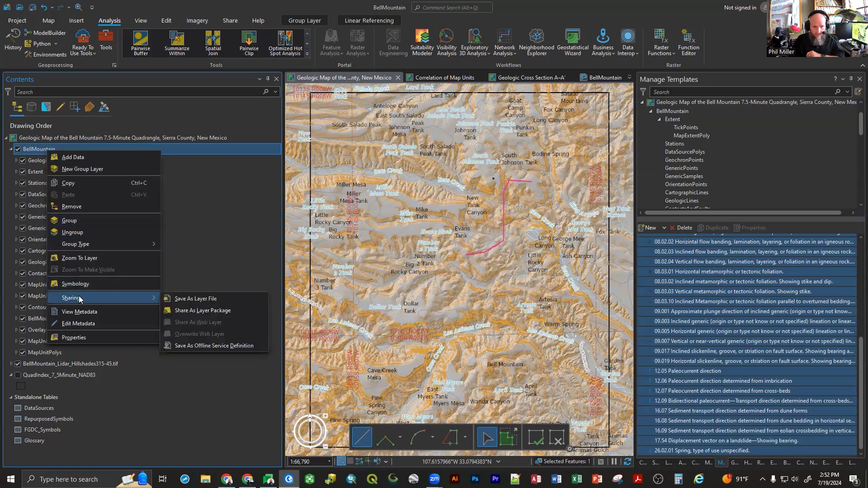
{"action": "left_click", "coordinate": [184, 299]}
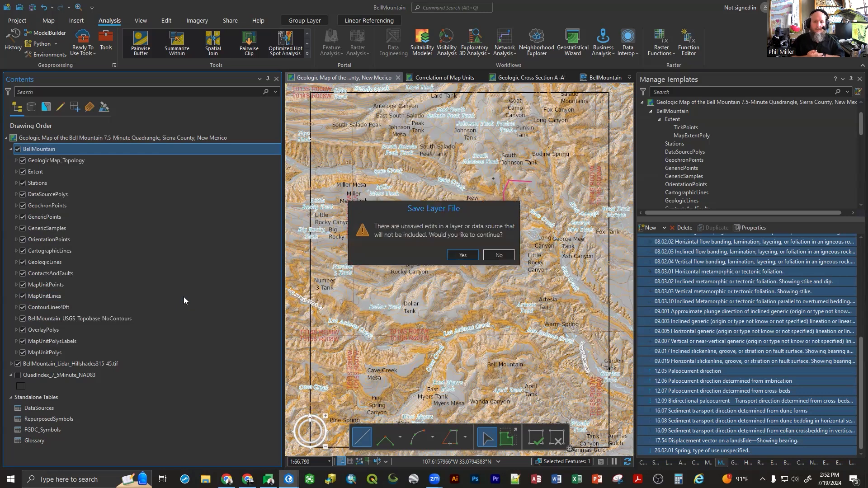
{"action": "left_click", "coordinate": [462, 255]}
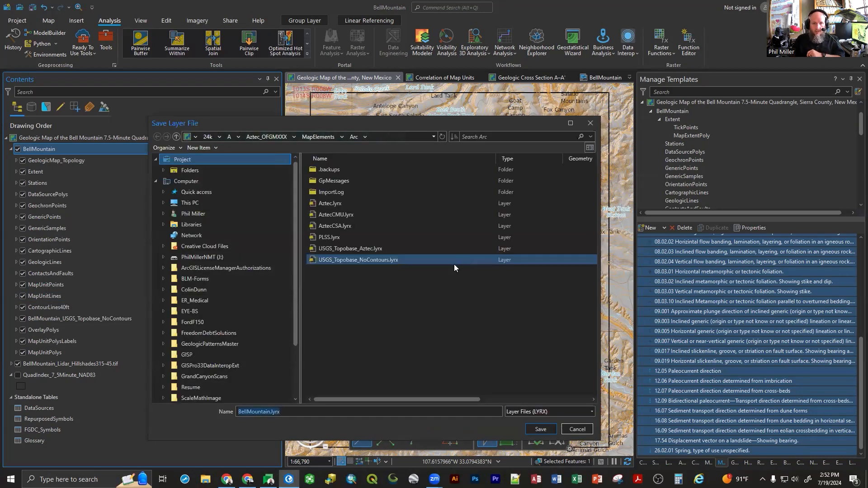
{"action": "left_click", "coordinate": [207, 170]}
{"action": "double_click", "coordinate": [323, 169]}
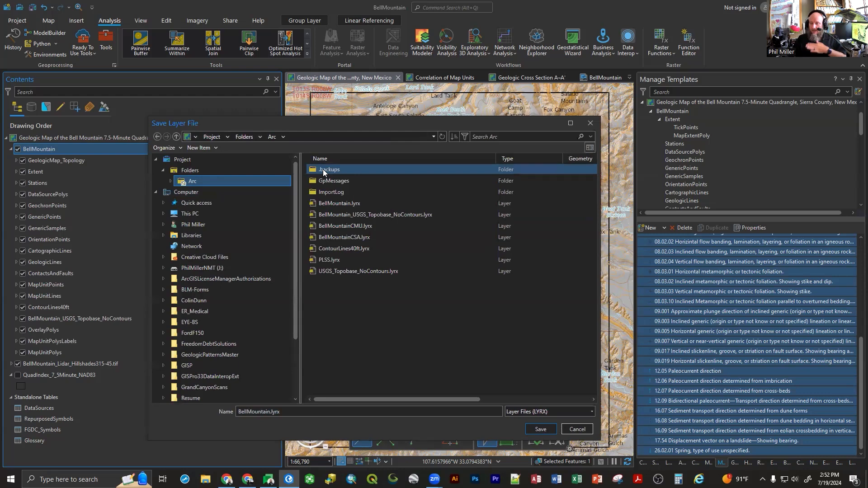
Step: Name the layer file BellMountainDSDarthMiller_Topo.lyrx, based on the existing BellMountain.lyrx name, and save it in the Arc folder
{"action": "left_click", "coordinate": [332, 203]}
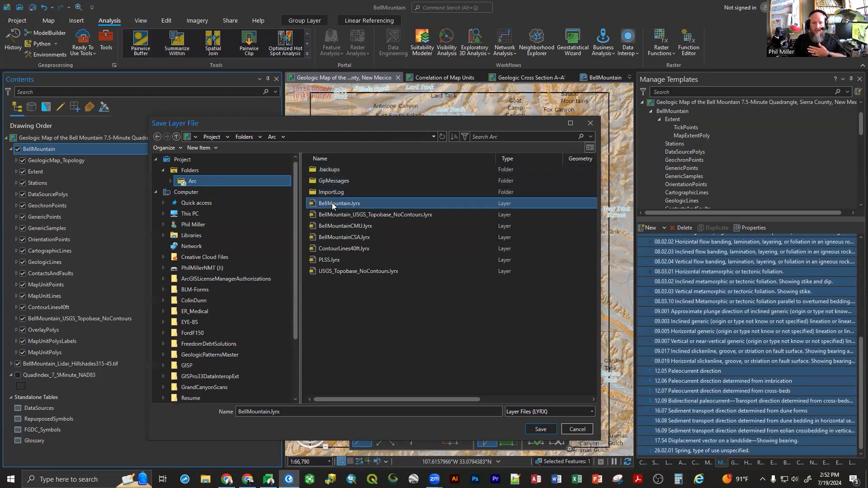
{"action": "double_click", "coordinate": [271, 413]}
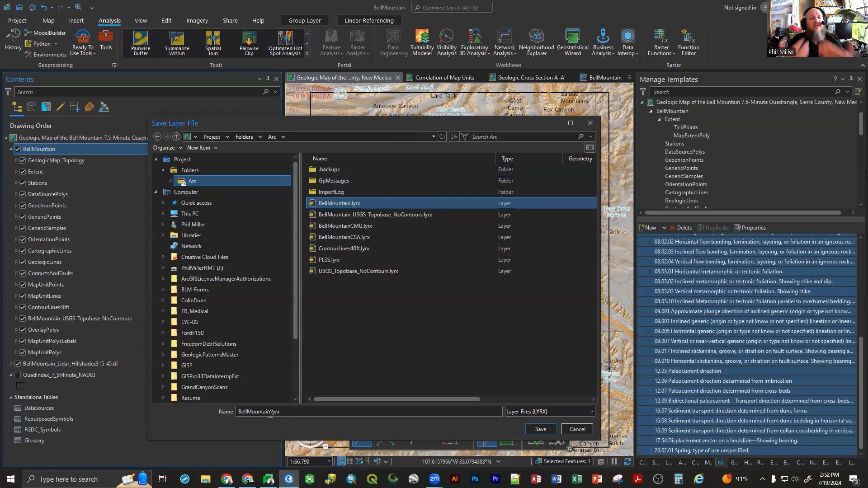
{"action": "type", "text": "P"}
{"action": "type", "text": "DSDarth"}
{"action": "type", "text": "Miller"}
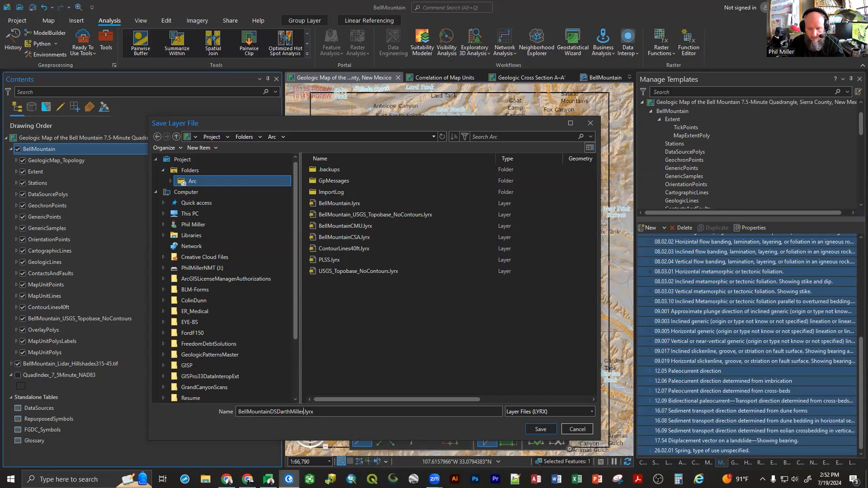
{"action": "type", "text": "_Topo"}
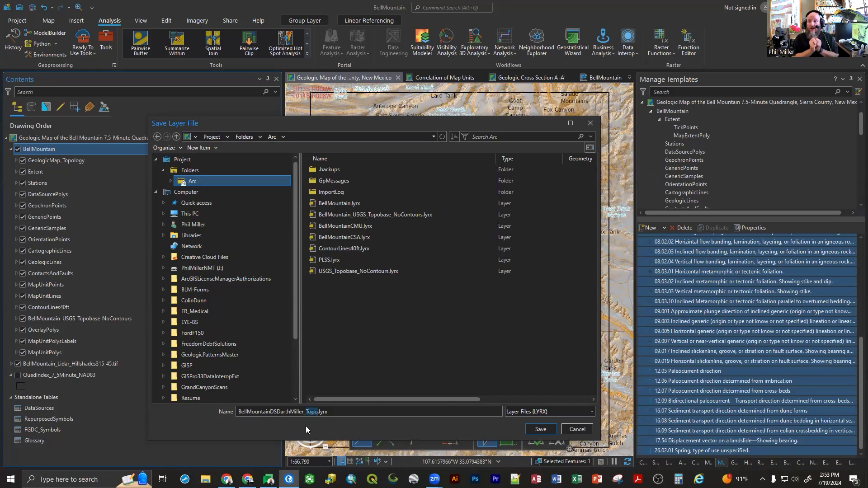
{"action": "left_click", "coordinate": [539, 431]}
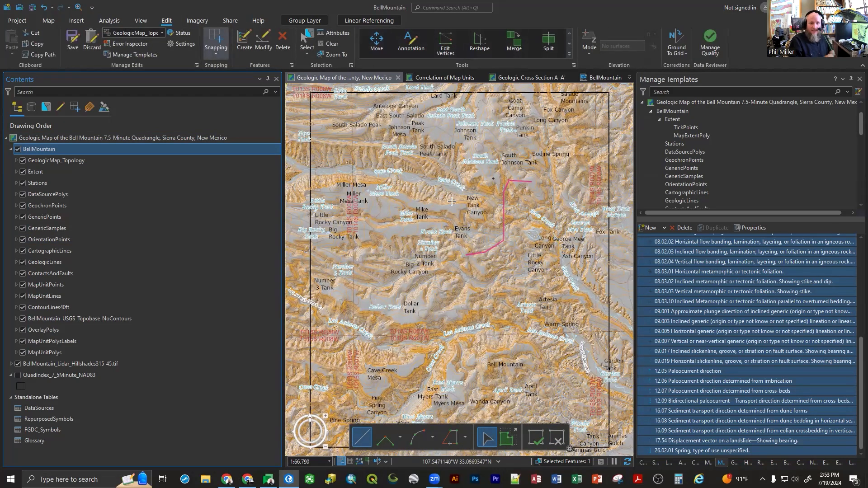
Step: Discard all unsaved feature edits in the map and confirm the discard
{"action": "left_click", "coordinate": [92, 42]}
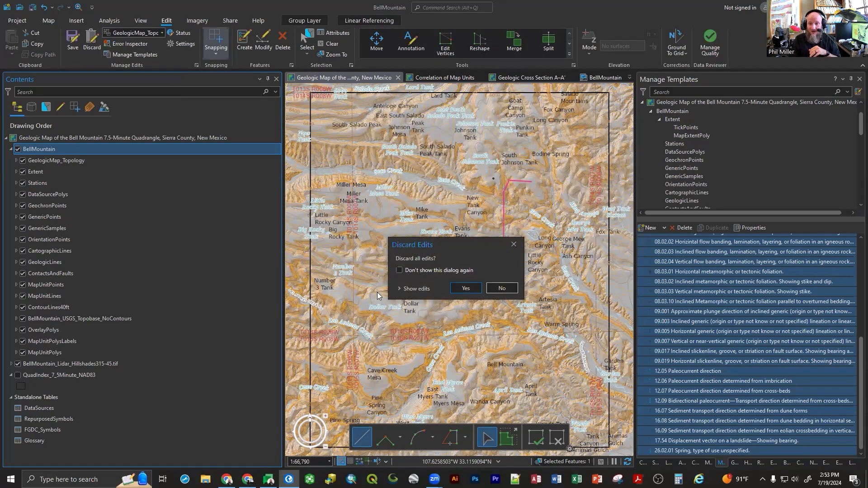
{"action": "left_click", "coordinate": [465, 292]}
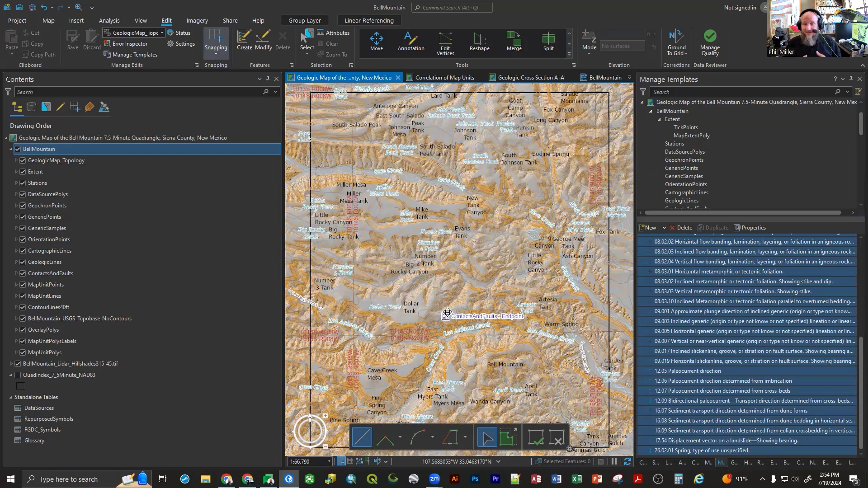
{"action": "left_click", "coordinate": [447, 312]}
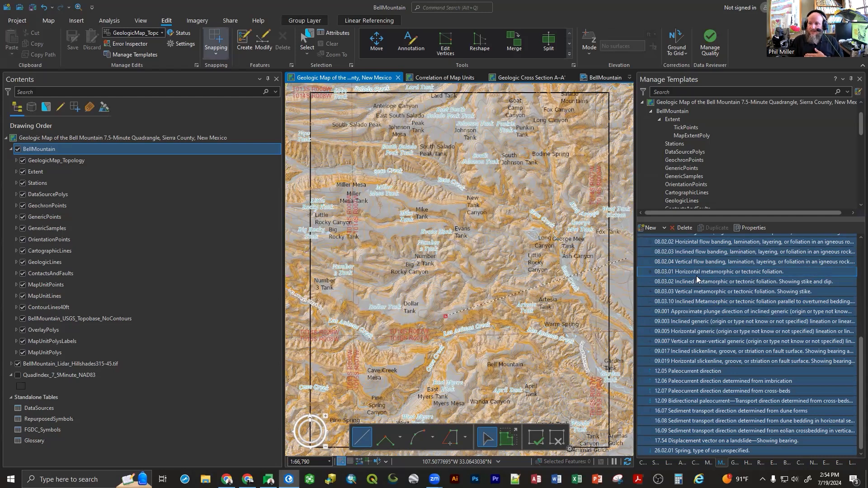